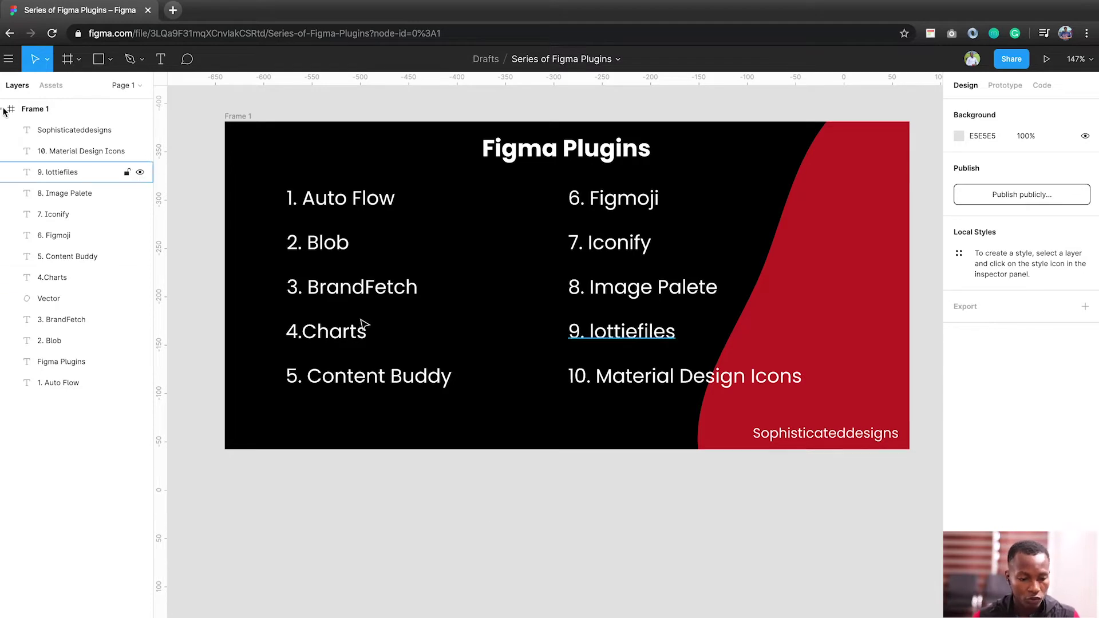
Add Page 2 to the file and rename it 'Auto flow'
click(139, 86)
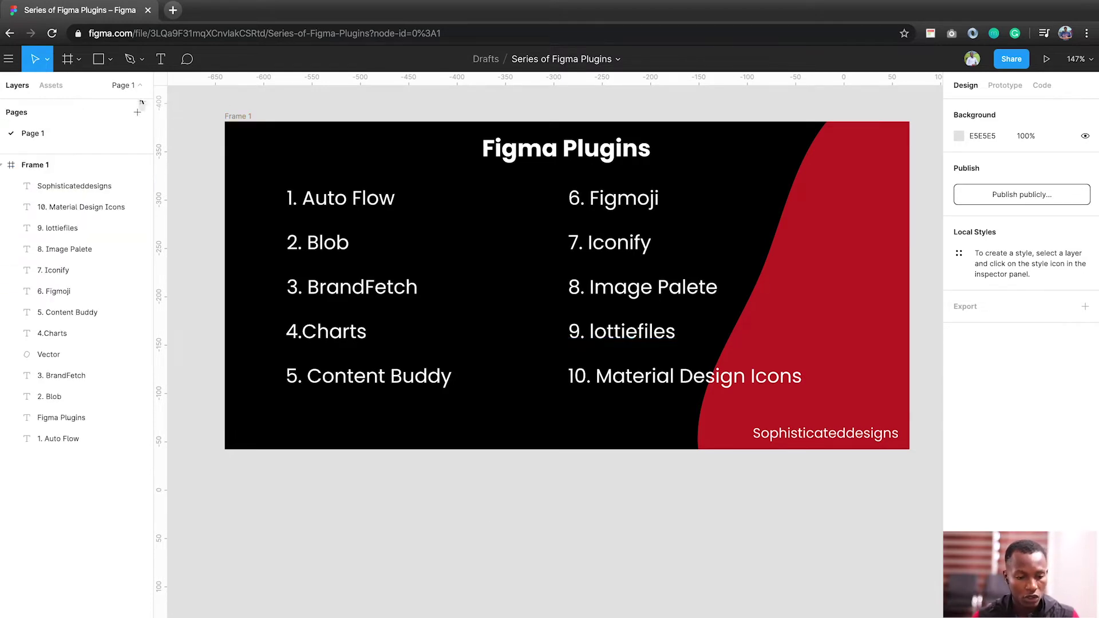
click(138, 113)
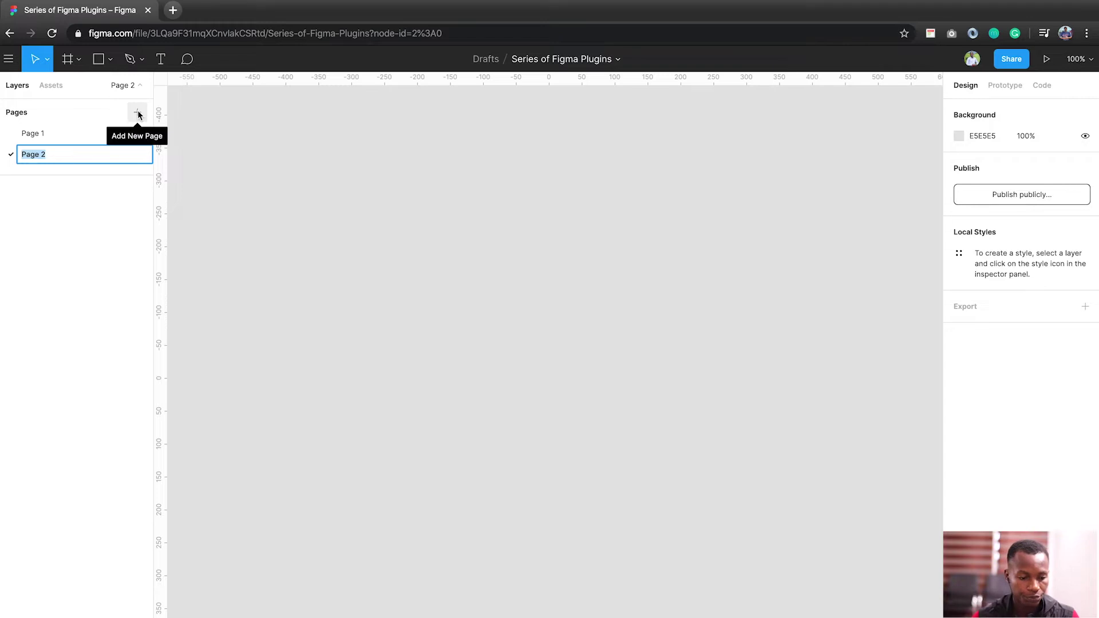
text(A)
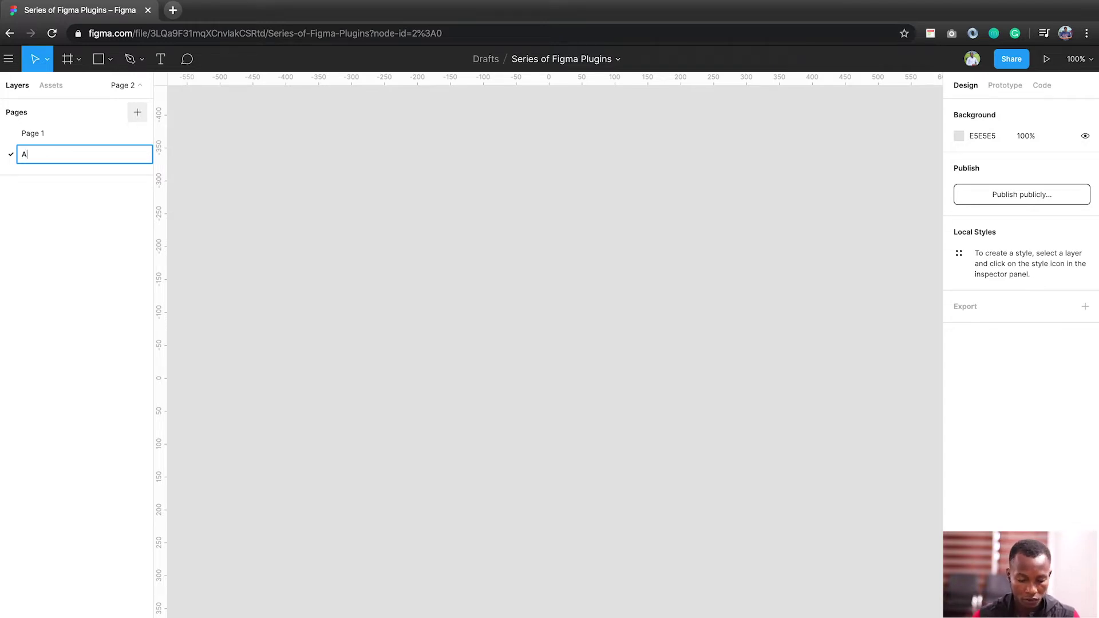
text(uuto,flow)
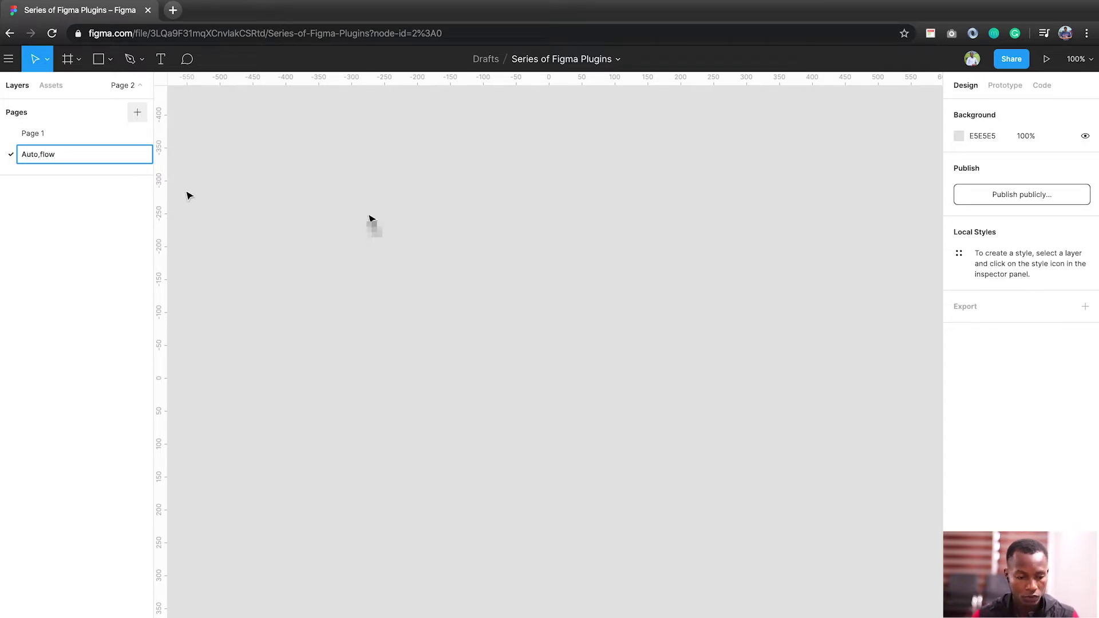
click(38, 154)
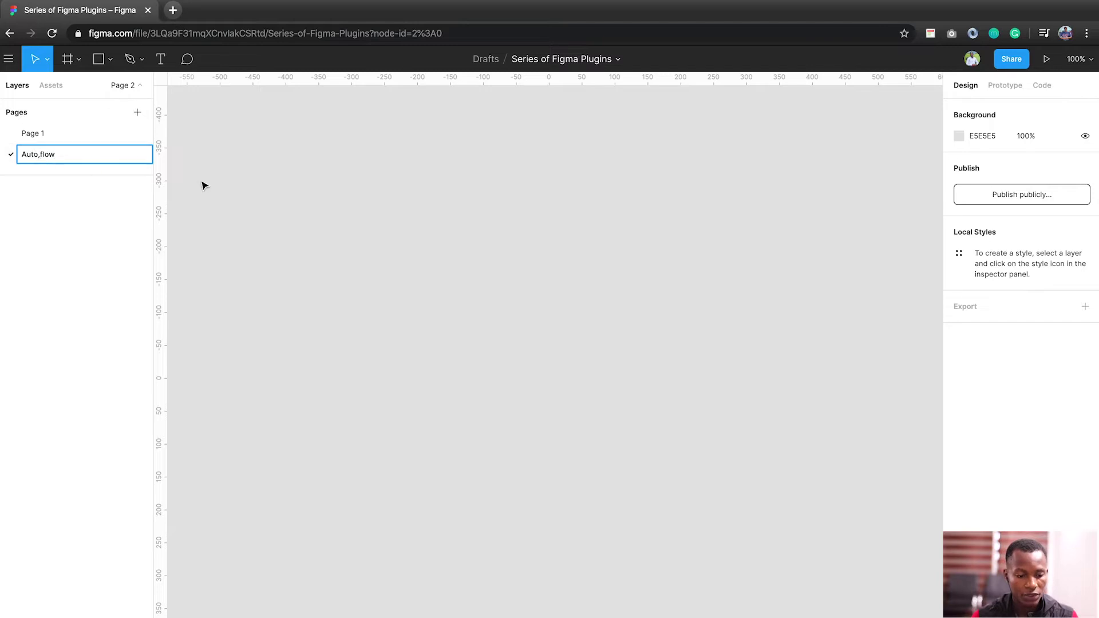
key(BackSpace)
key(Return)
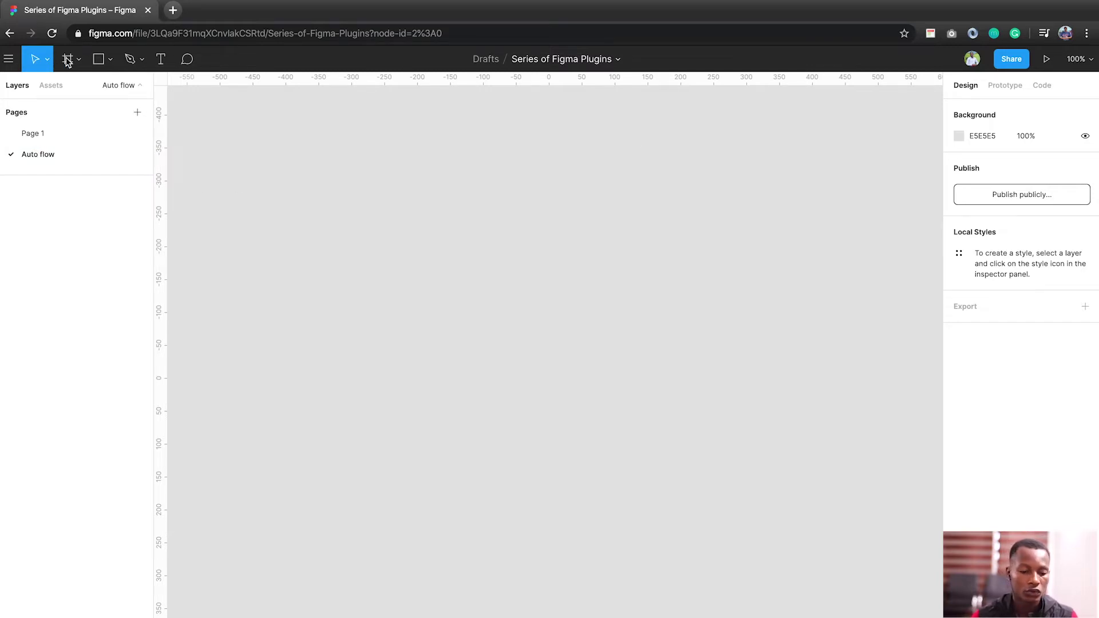
Draw a rectangle near the top of the page and give it a black fill
click(93, 62)
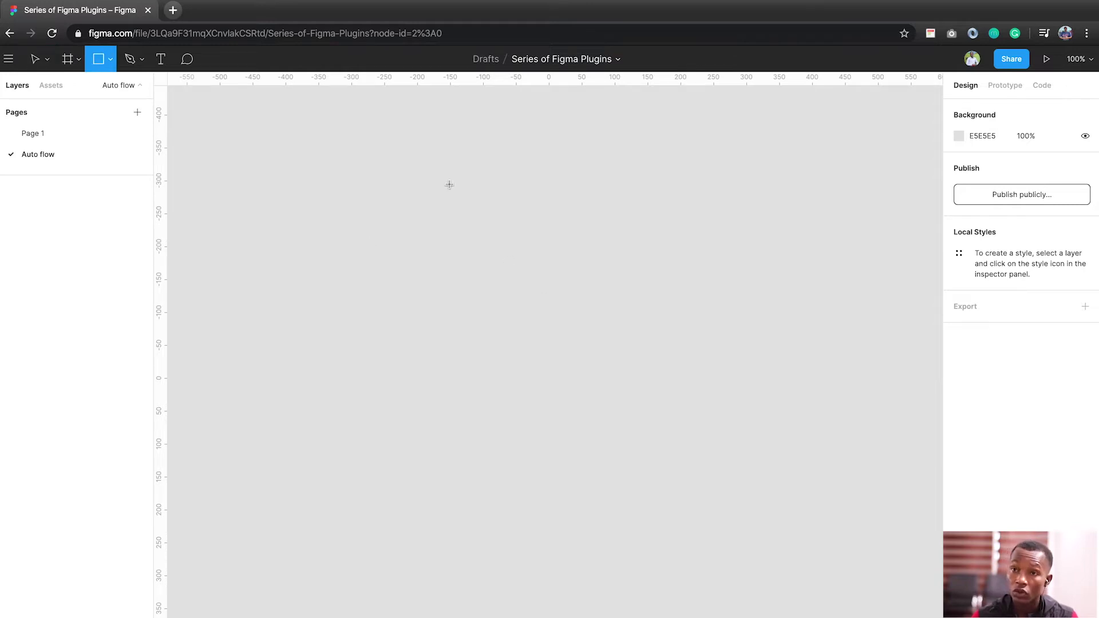
mouse_move(607, 239)
mouse_down()
mouse_move(449, 344)
mouse_move(449, 183)
mouse_move(589, 243)
mouse_up()
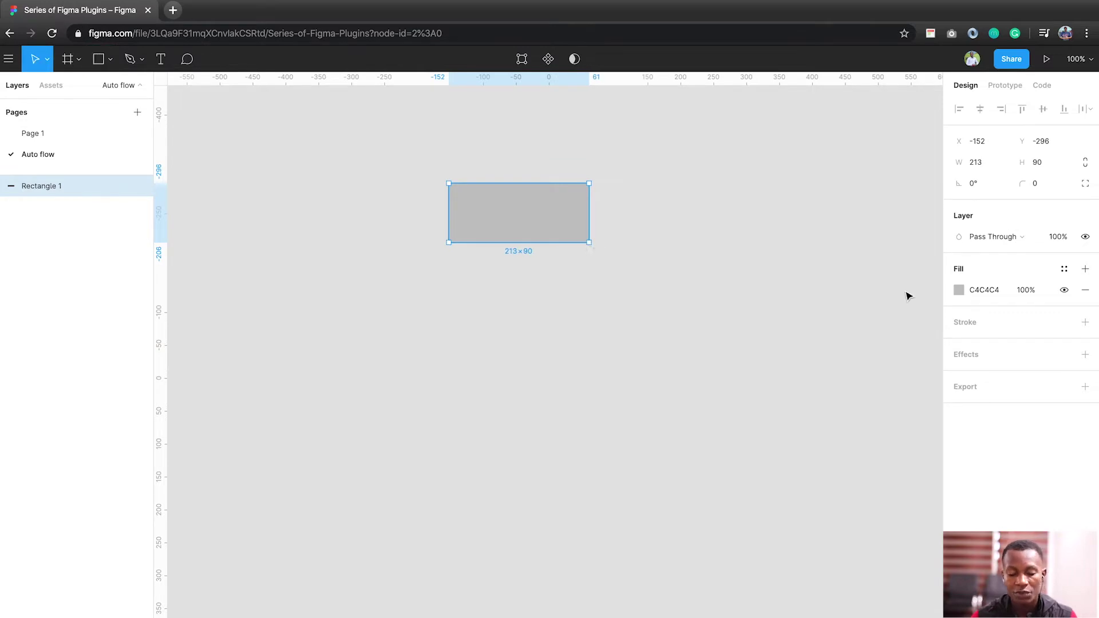
click(960, 291)
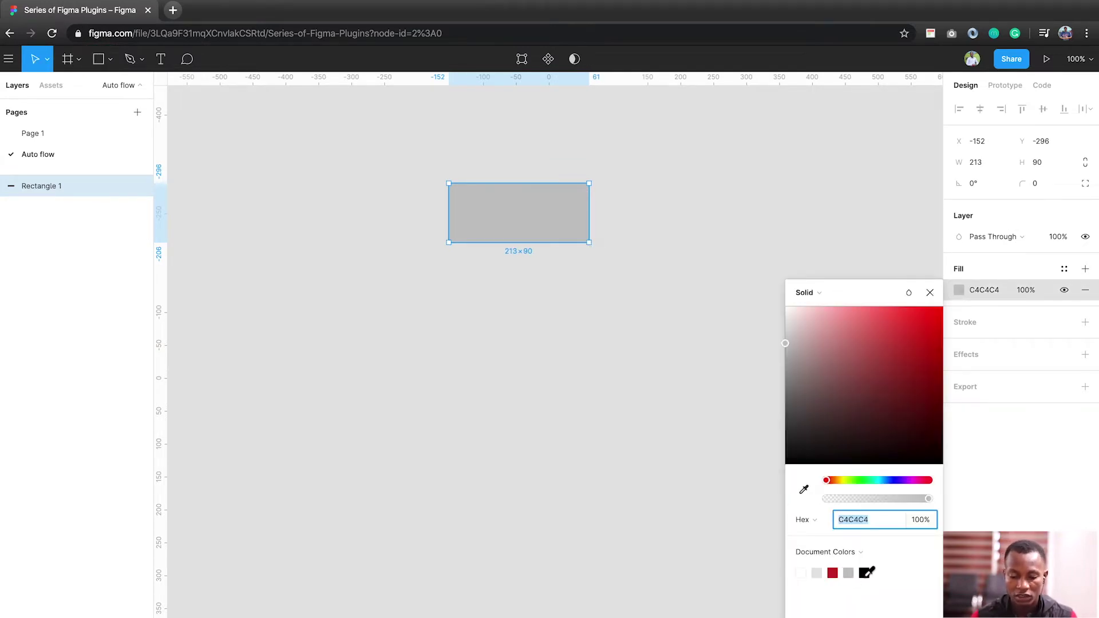
click(866, 573)
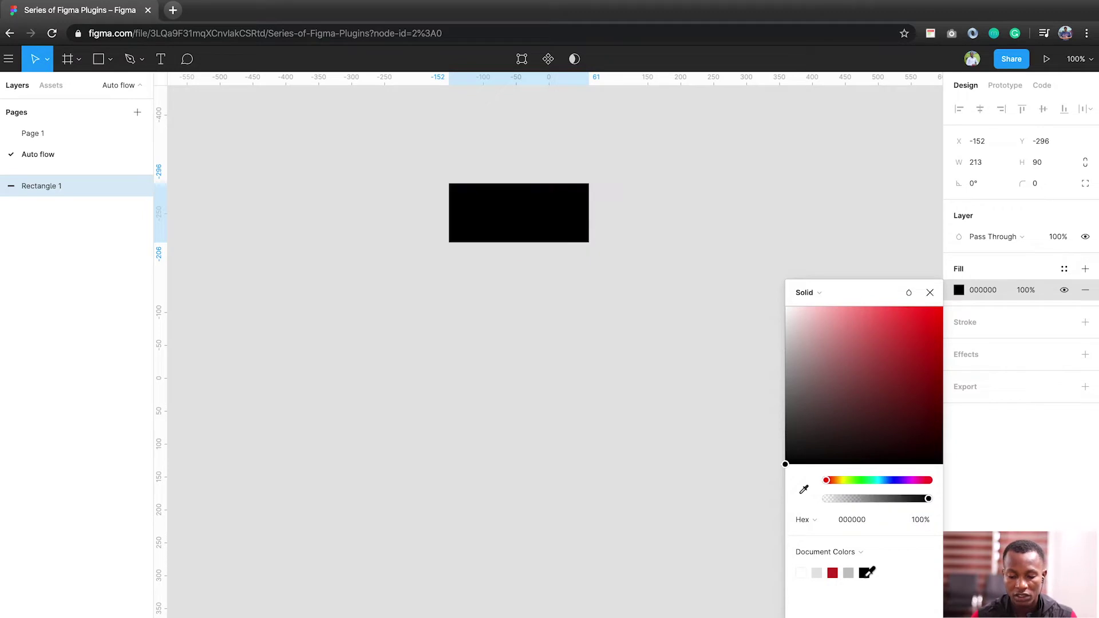
click(930, 293)
Add a text label inside the rectangle and set its fill to white (fff)
key(t)
click(473, 207)
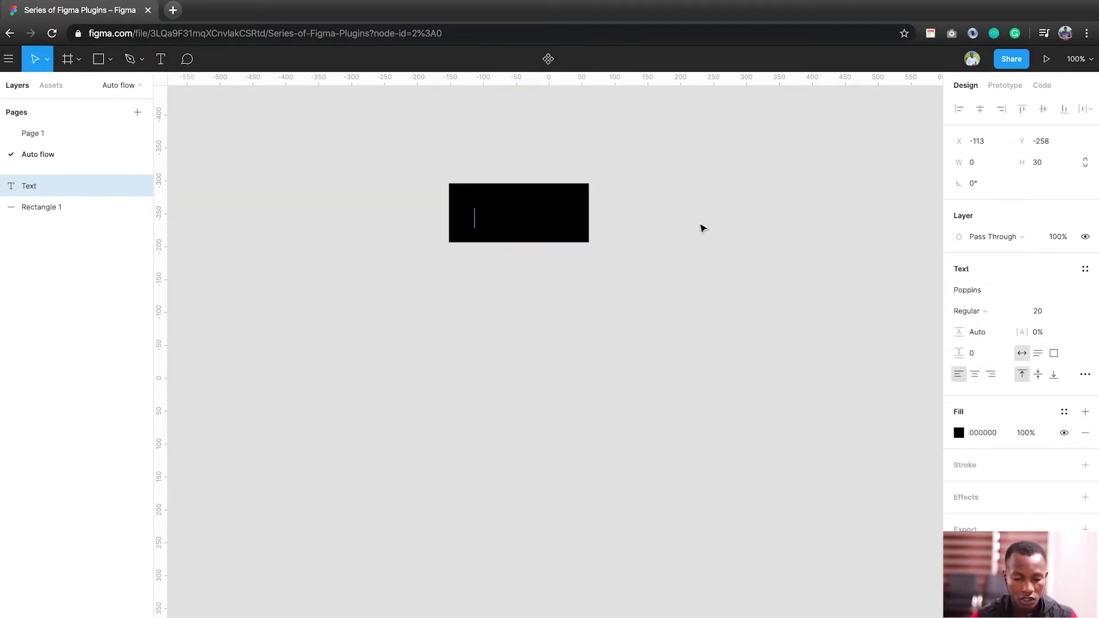
text(T)
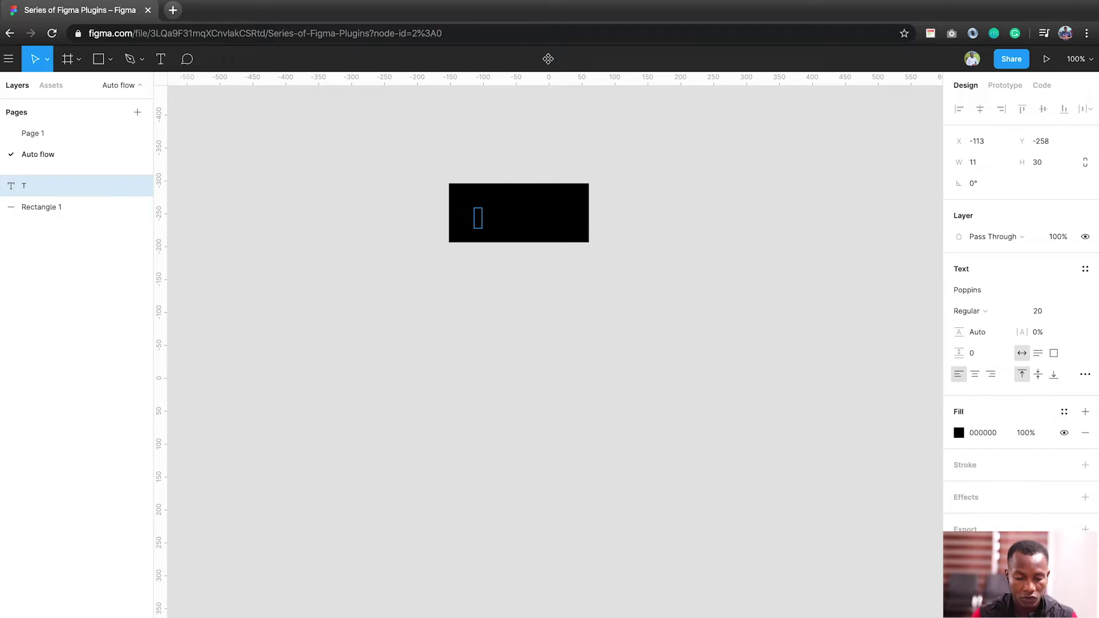
key(BackSpace)
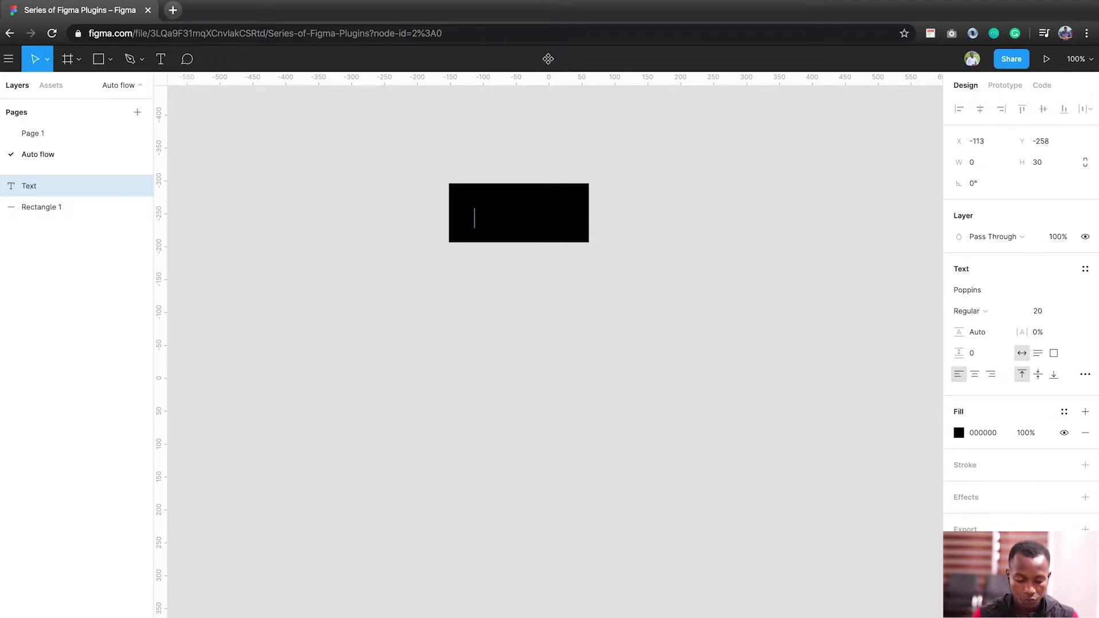
text(O)
key(BackSpace)
text(Onvboar)
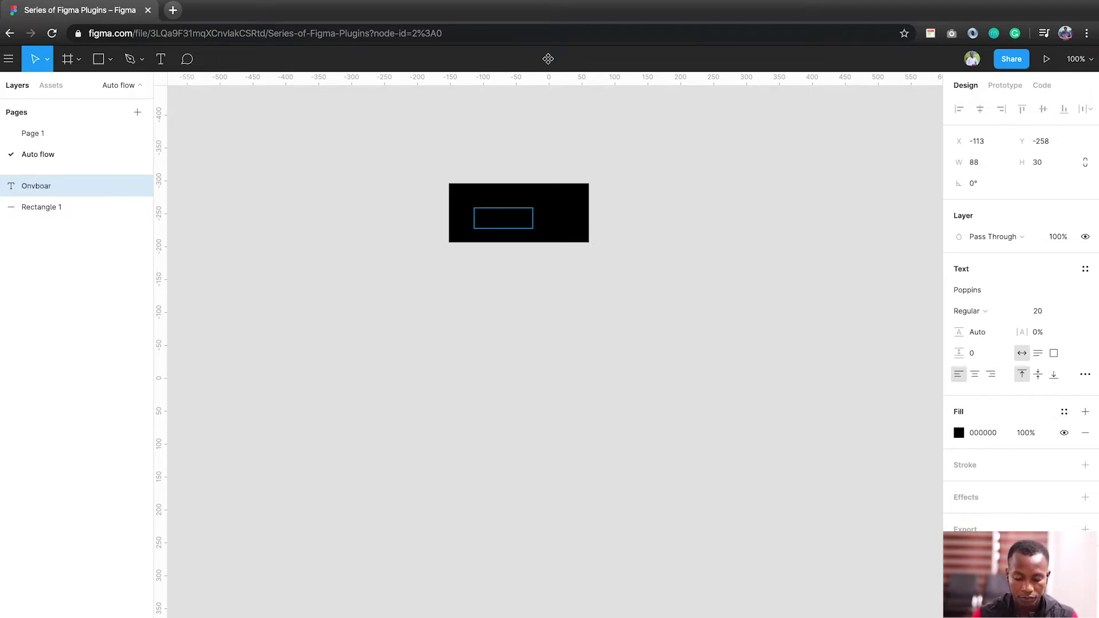
text(ding)
key(Escape)
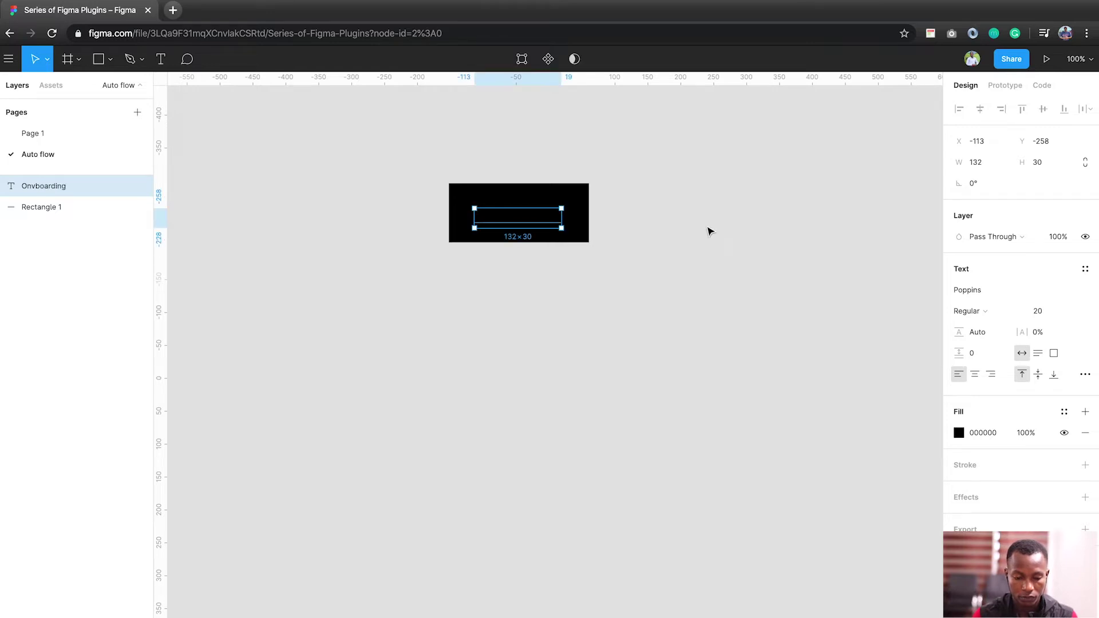
click(990, 434)
text(f)
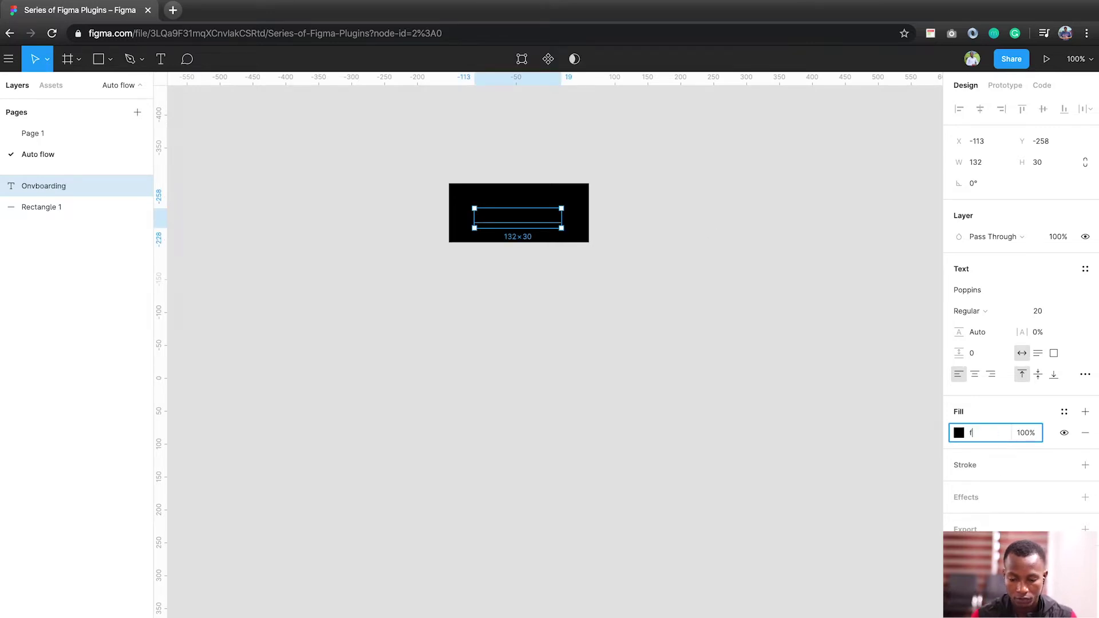
text(fff)
key(Return)
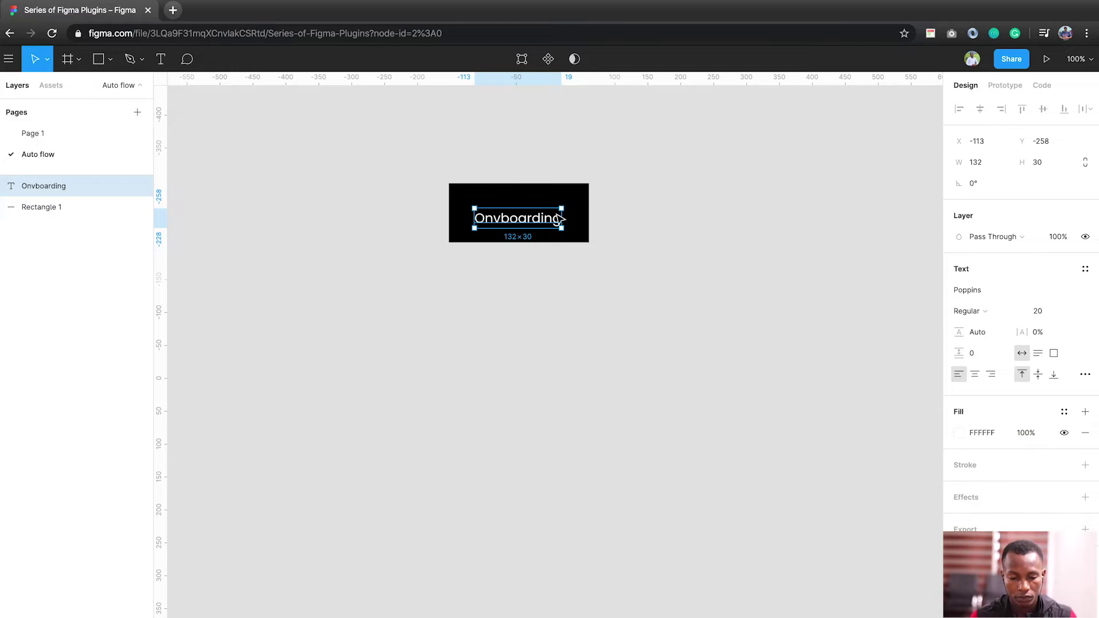
Correct the label's spelling to 'Onboarding' and select the rectangle along with it
key(Return)
click(501, 219)
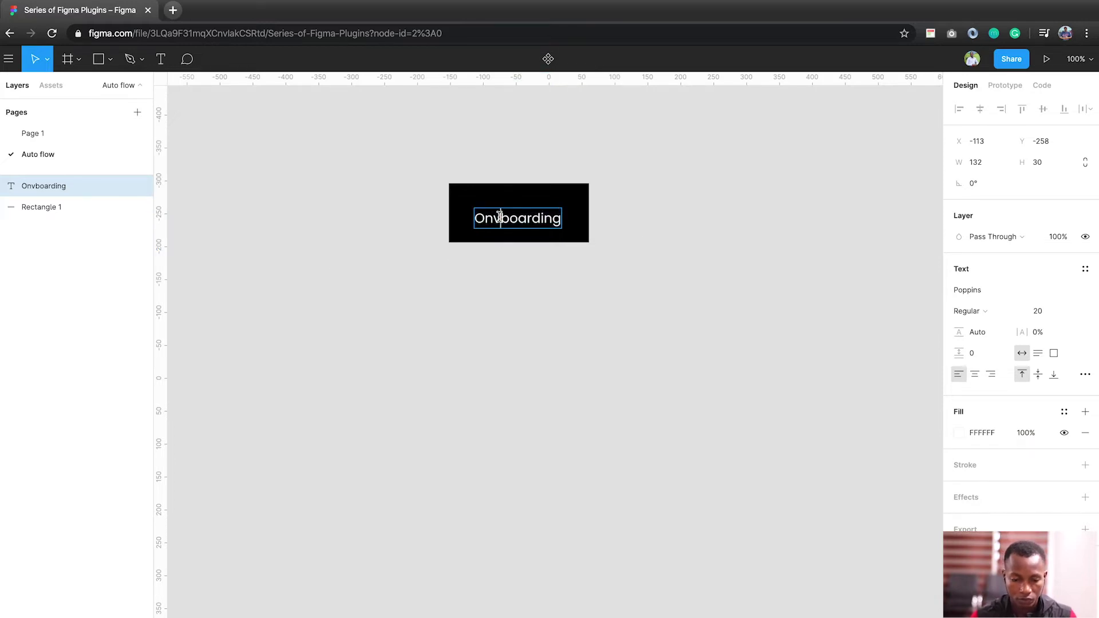
key(BackSpace)
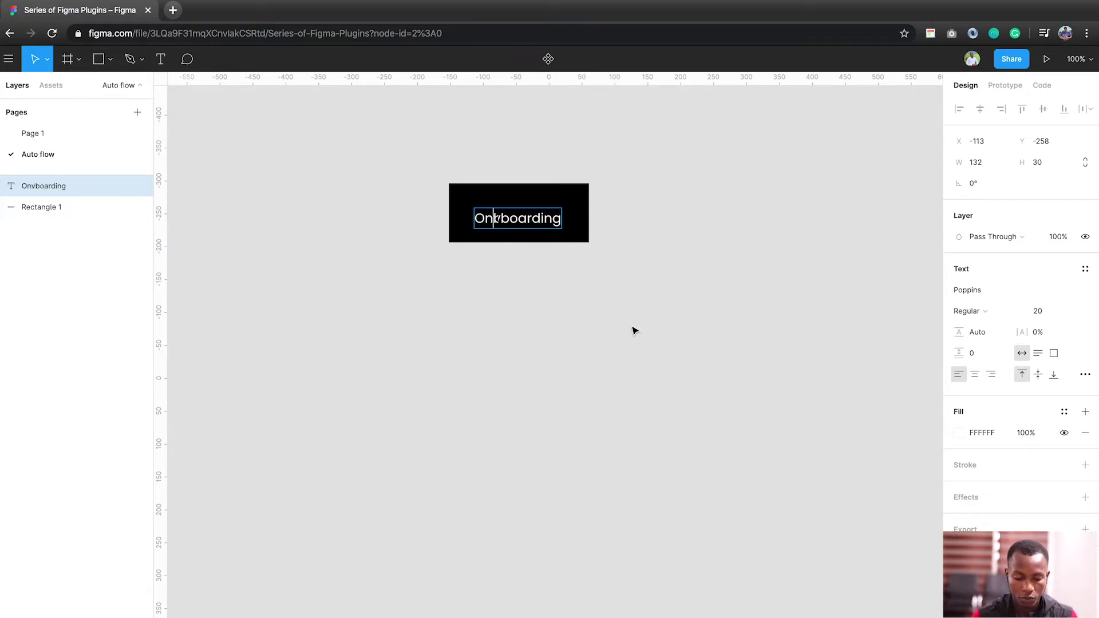
key(Escape)
shift+click(584, 222)
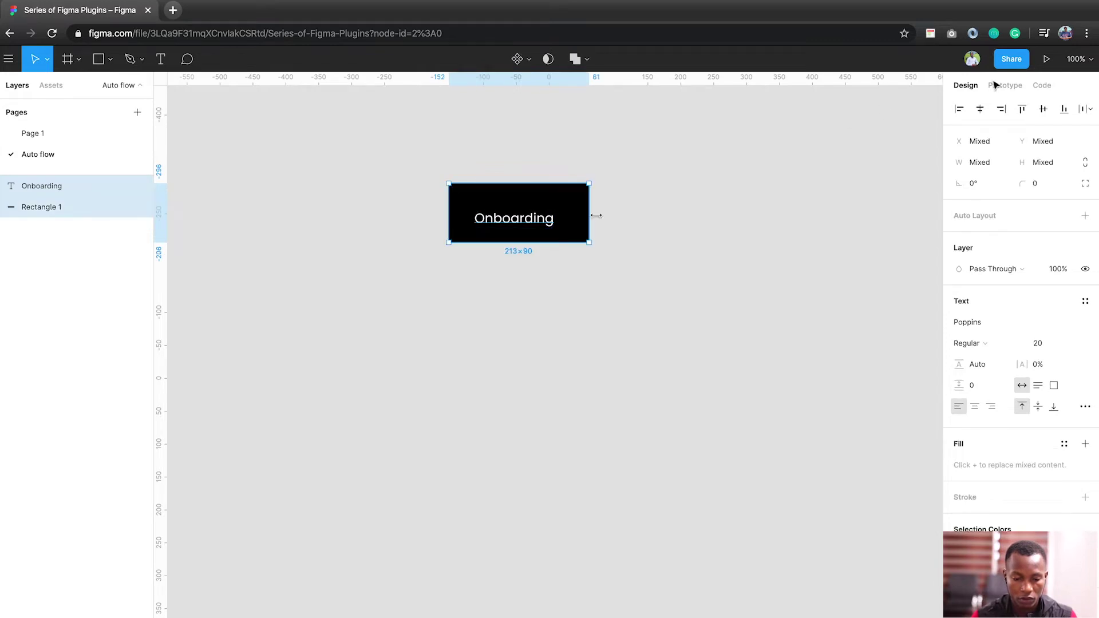
Centre the Onboarding label horizontally and vertically in the rectangle and group them
click(986, 114)
click(1043, 108)
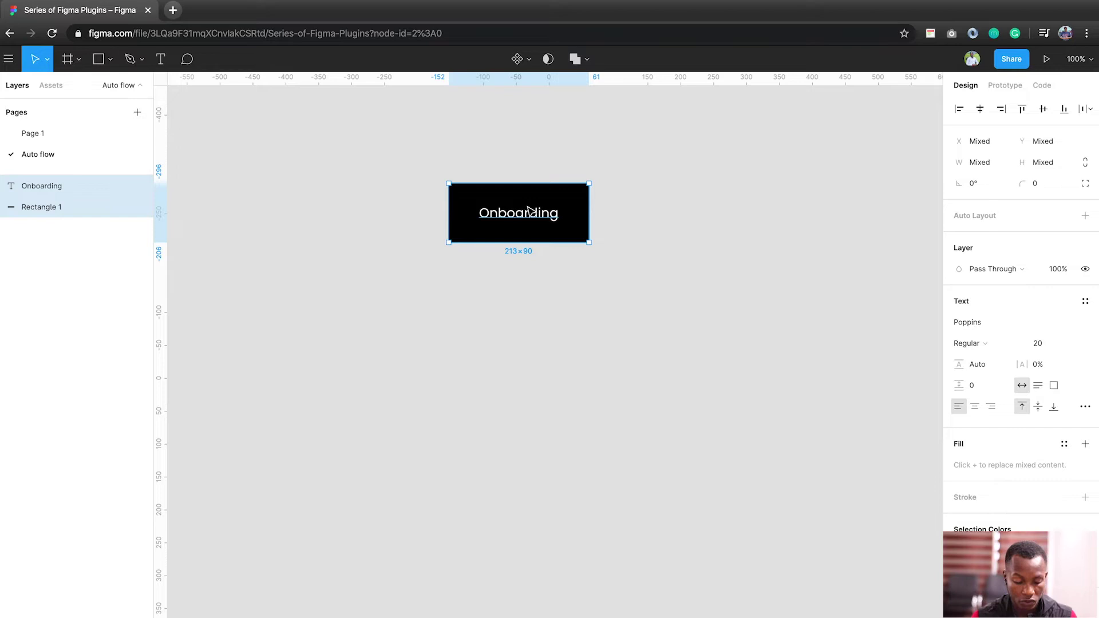
key(ctrl+g)
Place a copy of the button below-left and change its label to 'Home'
drag(529, 210, 408, 335)
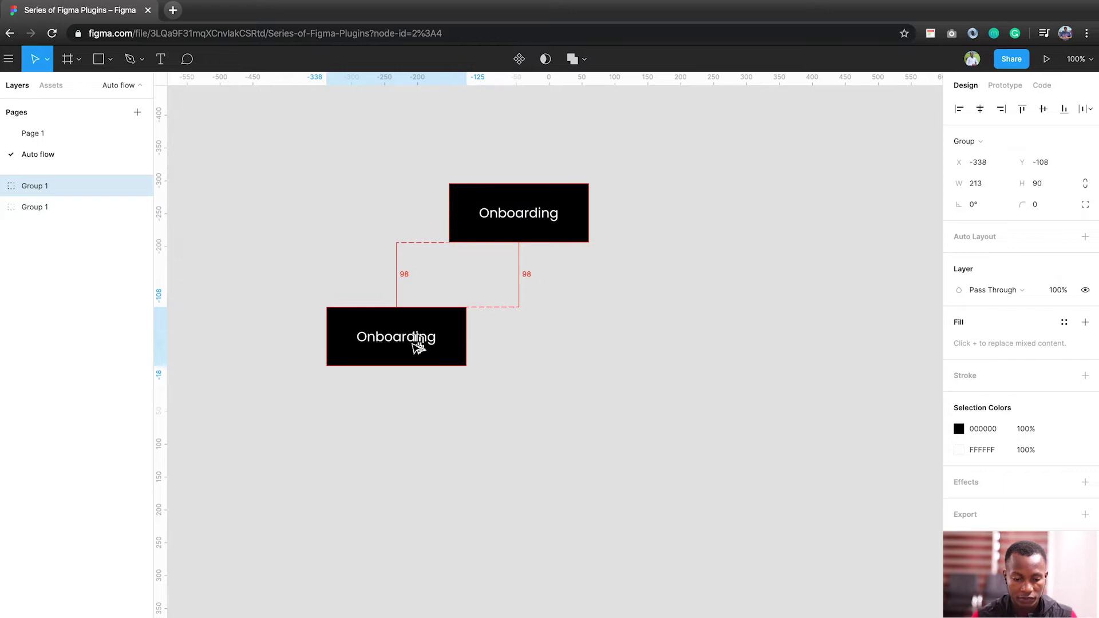
double_click(413, 346)
double_click(411, 345)
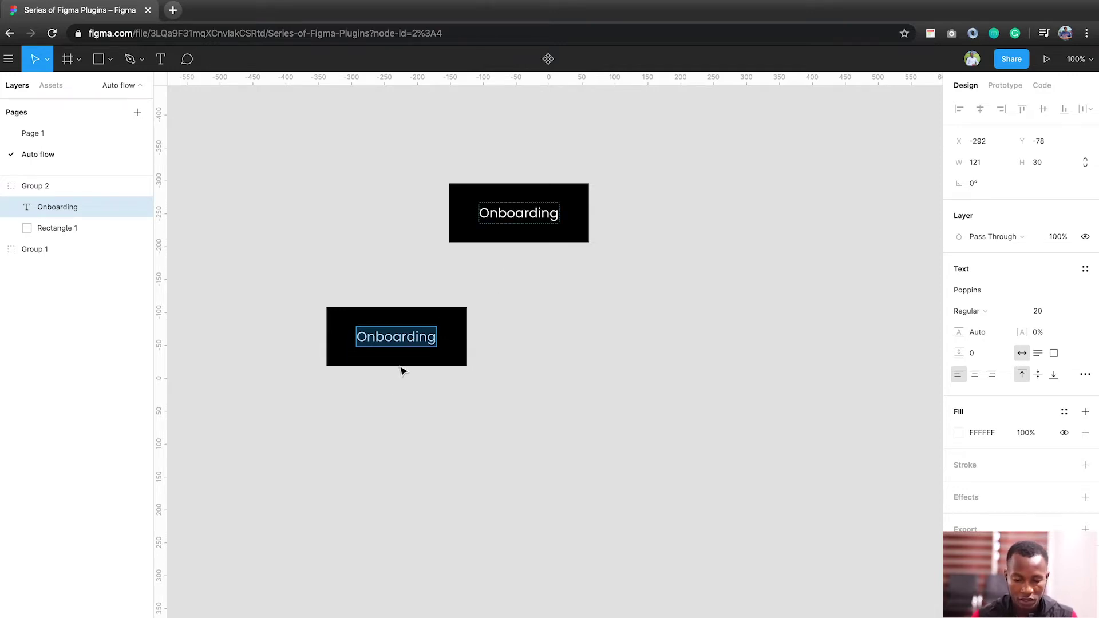
text(Home)
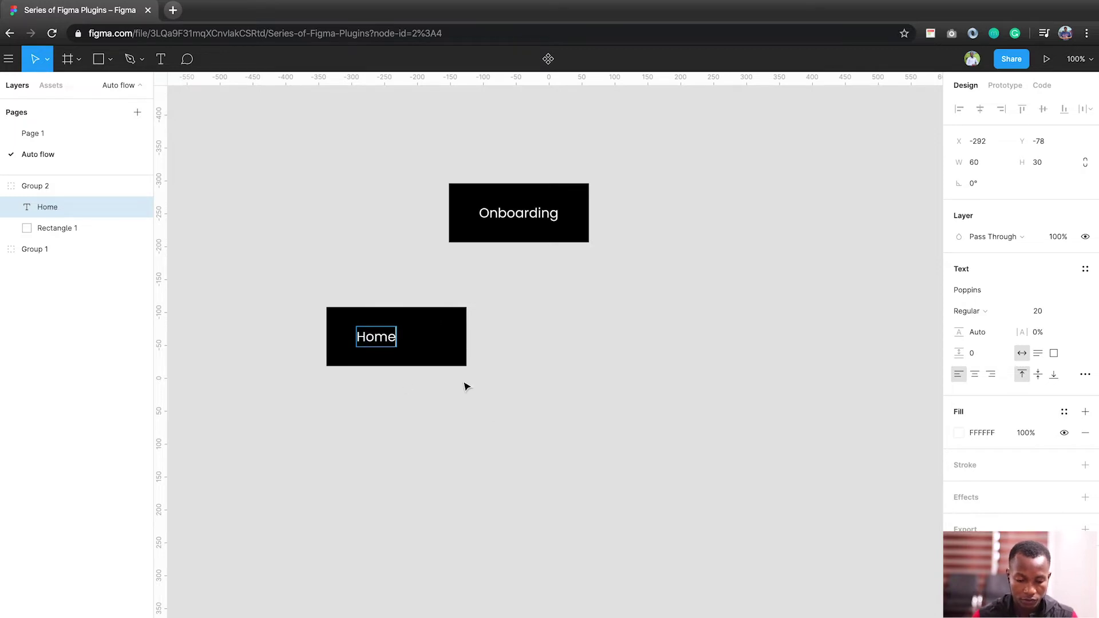
key(Escape)
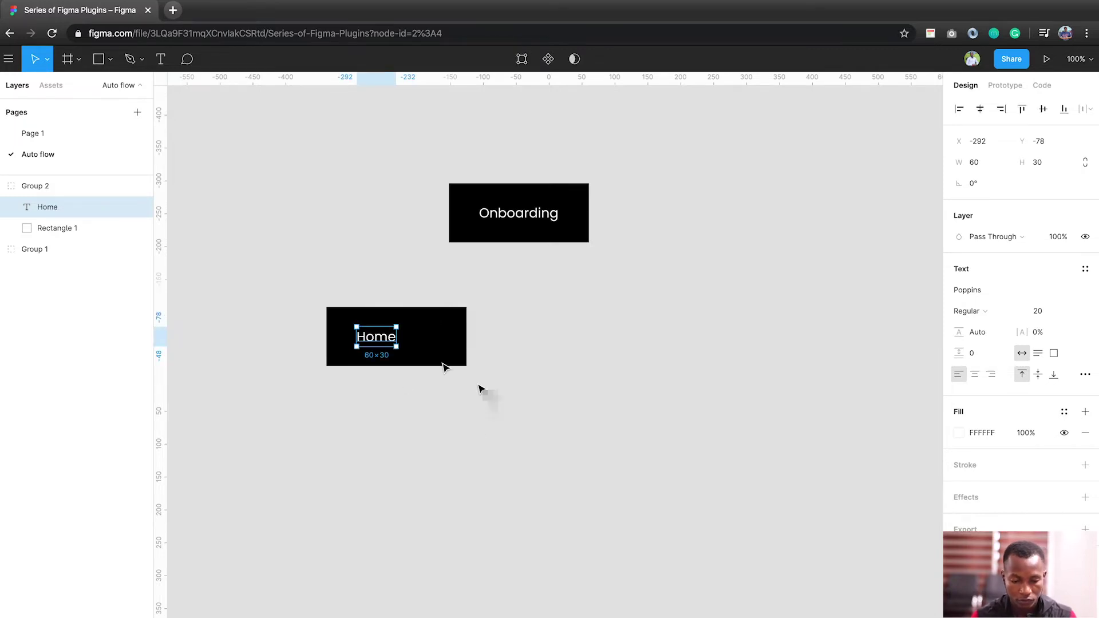
Centre the Home text horizontally within its black rectangle
click(493, 382)
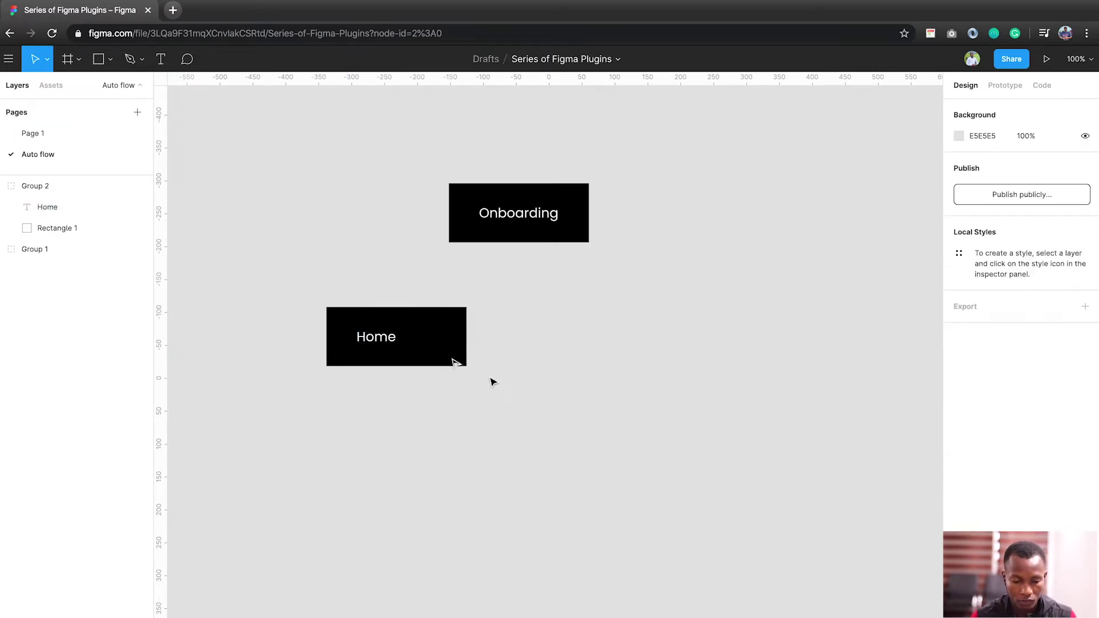
click(374, 342)
click(374, 343)
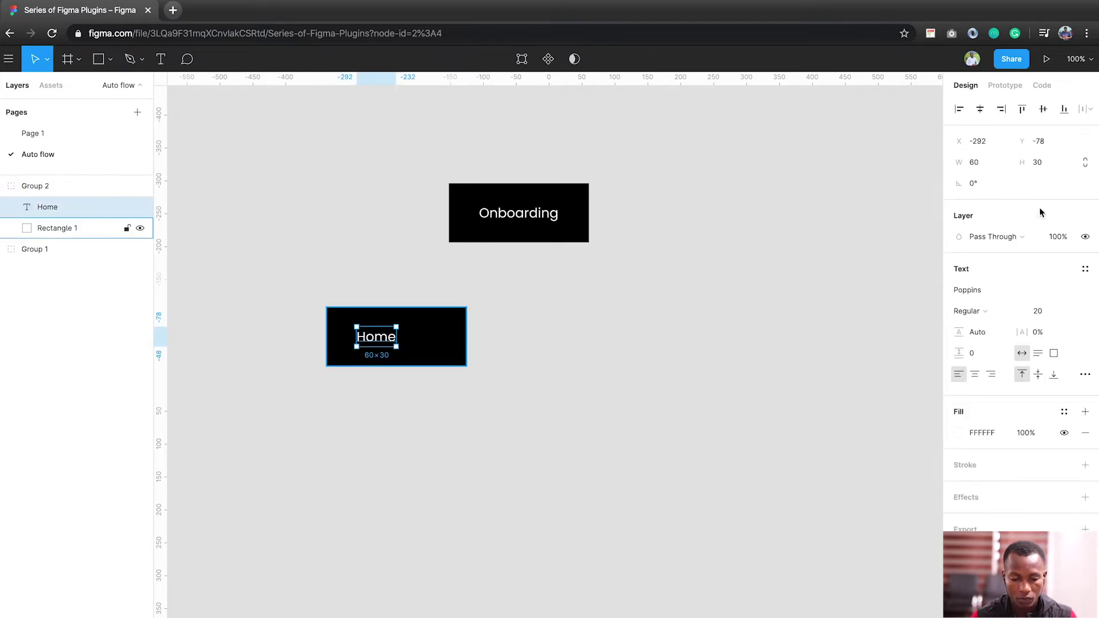
click(980, 109)
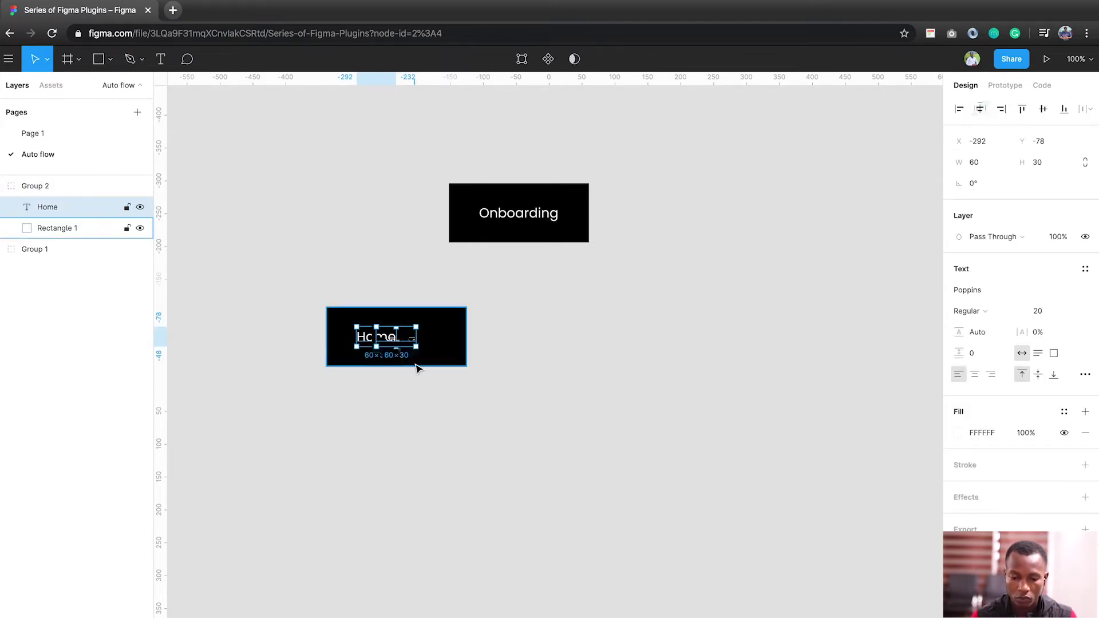
key(Escape)
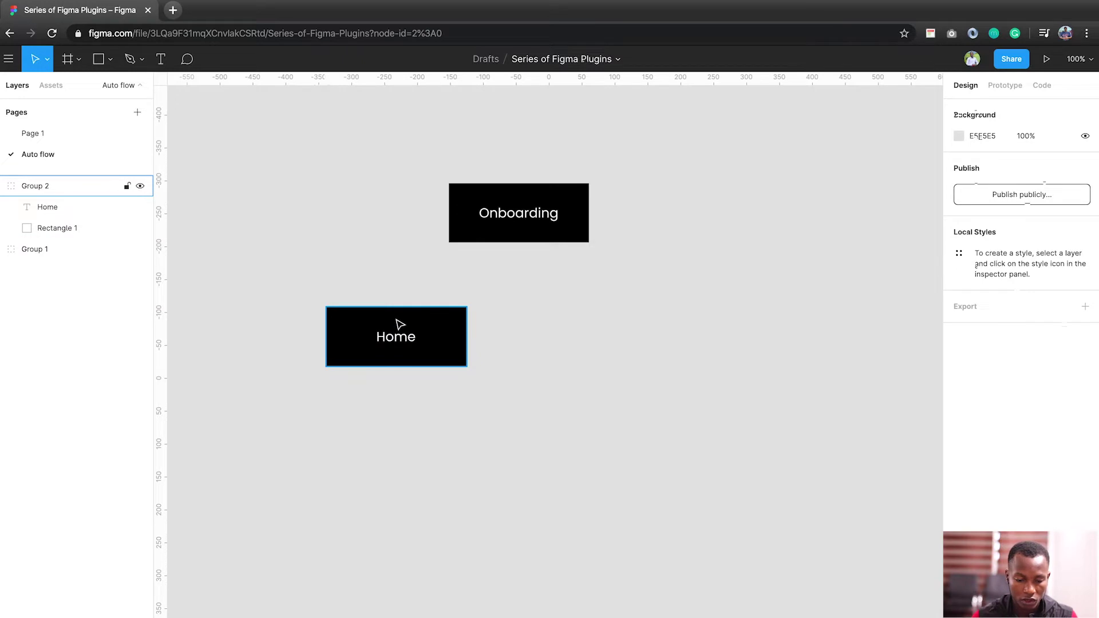
Duplicate the Home button to its right, relabel it 'Checkout', and centre the text
drag(395, 324, 615, 348)
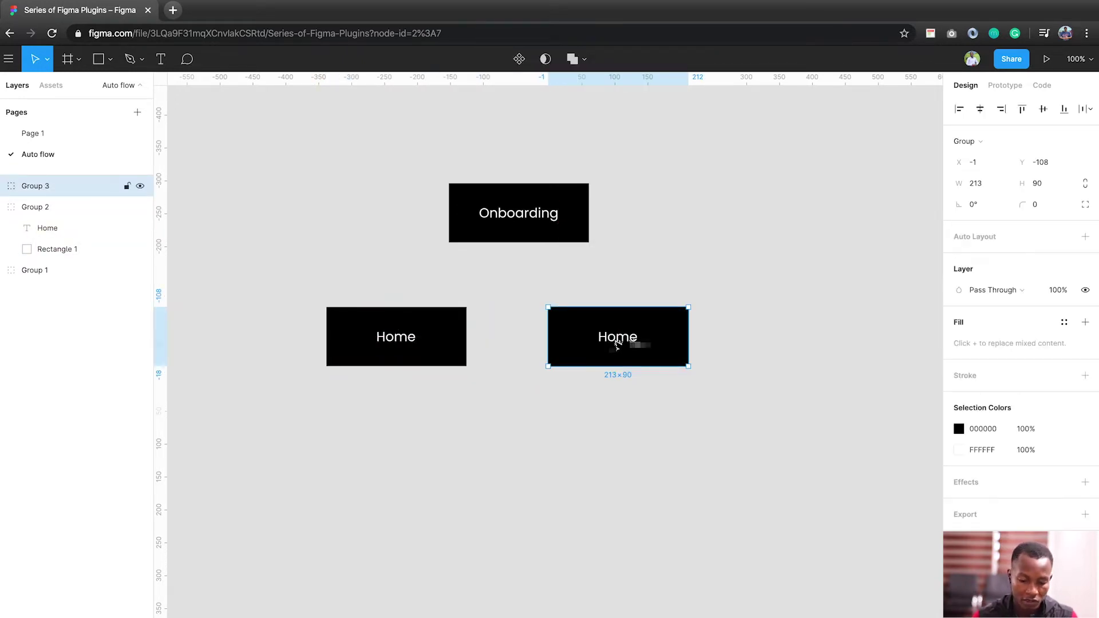
double_click(619, 345)
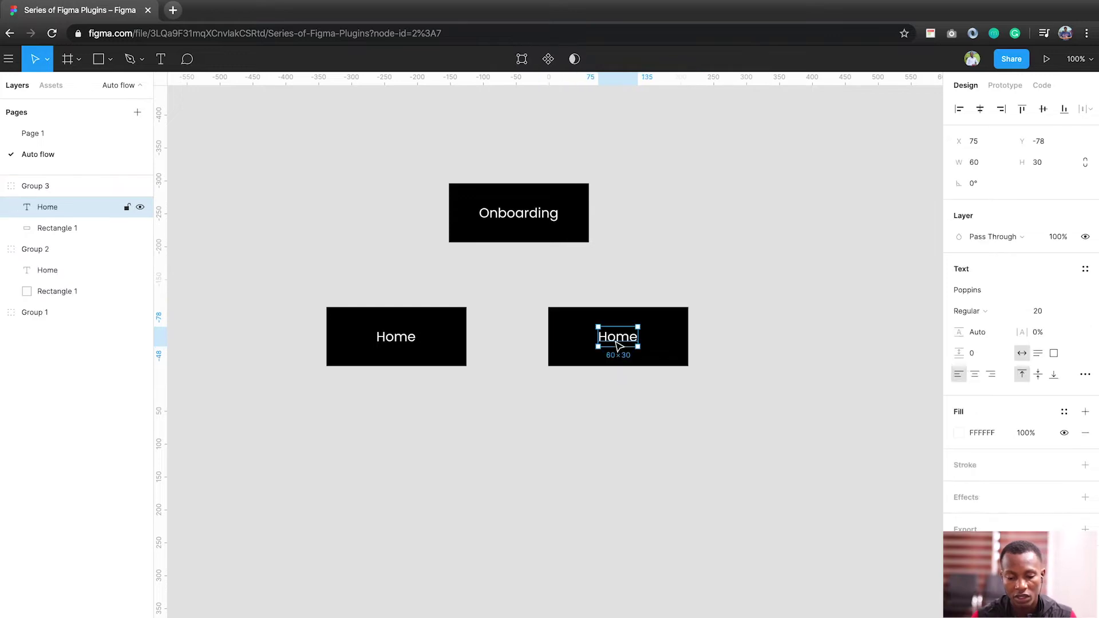
double_click(615, 342)
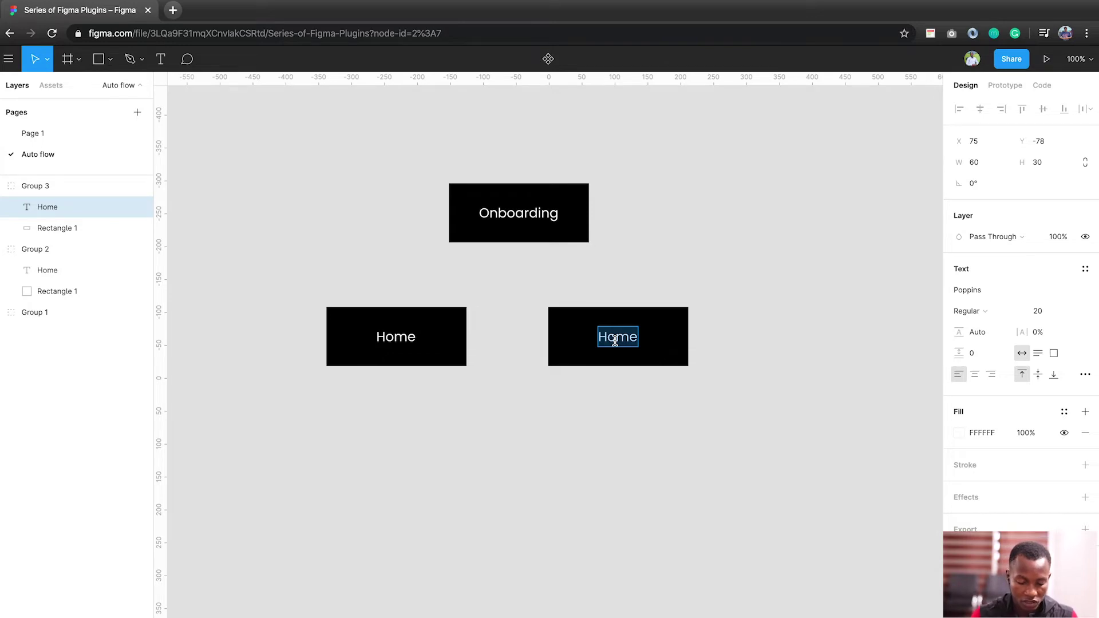
text(Checko)
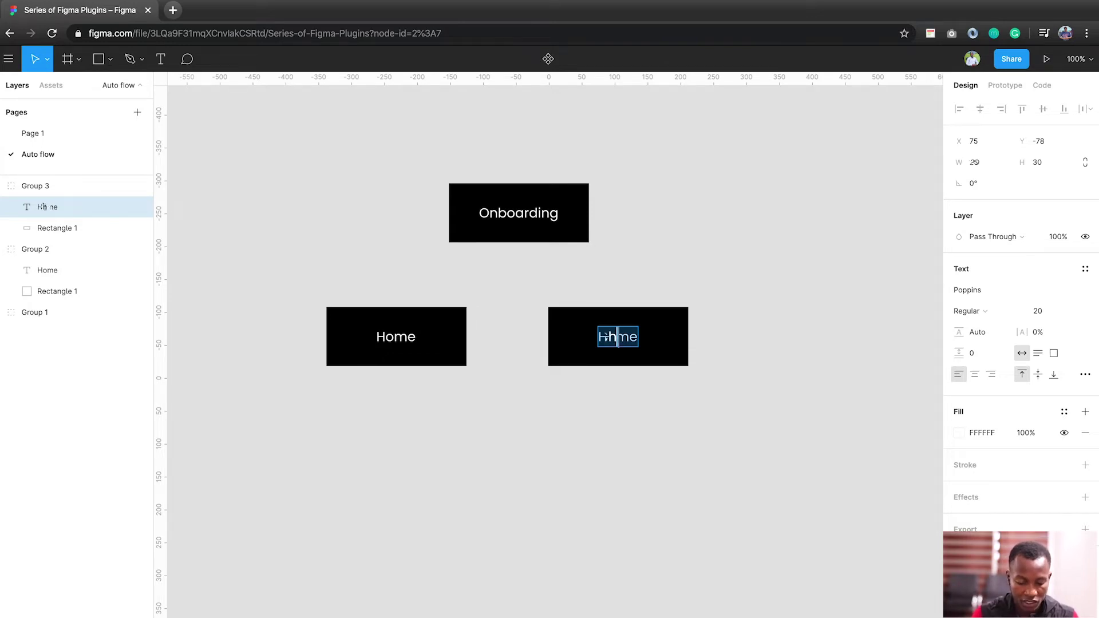
text(ut)
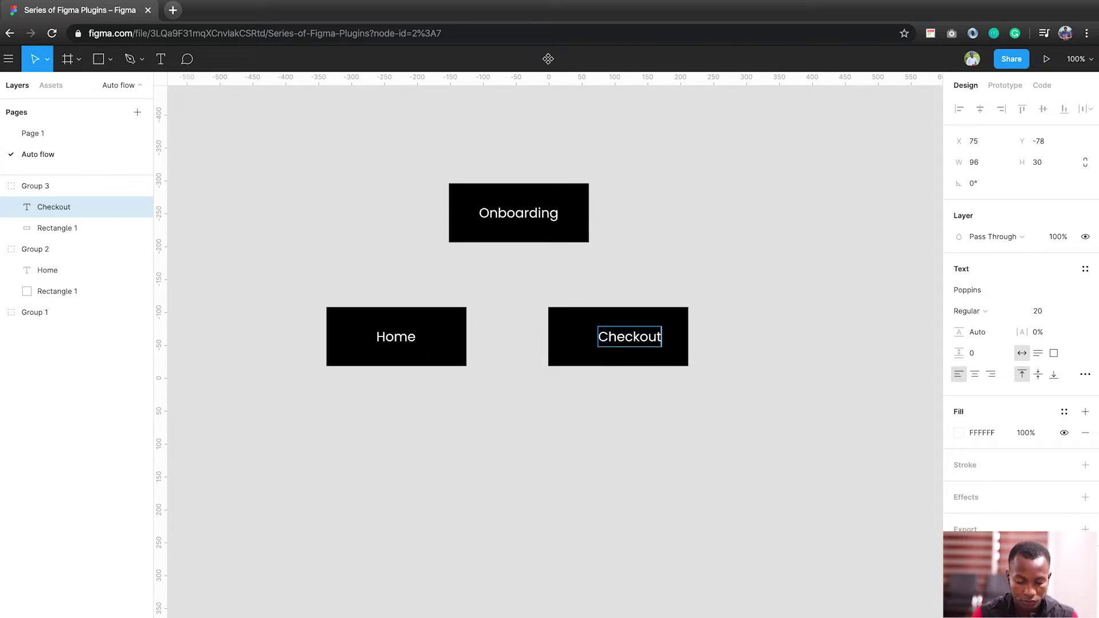
key(Escape)
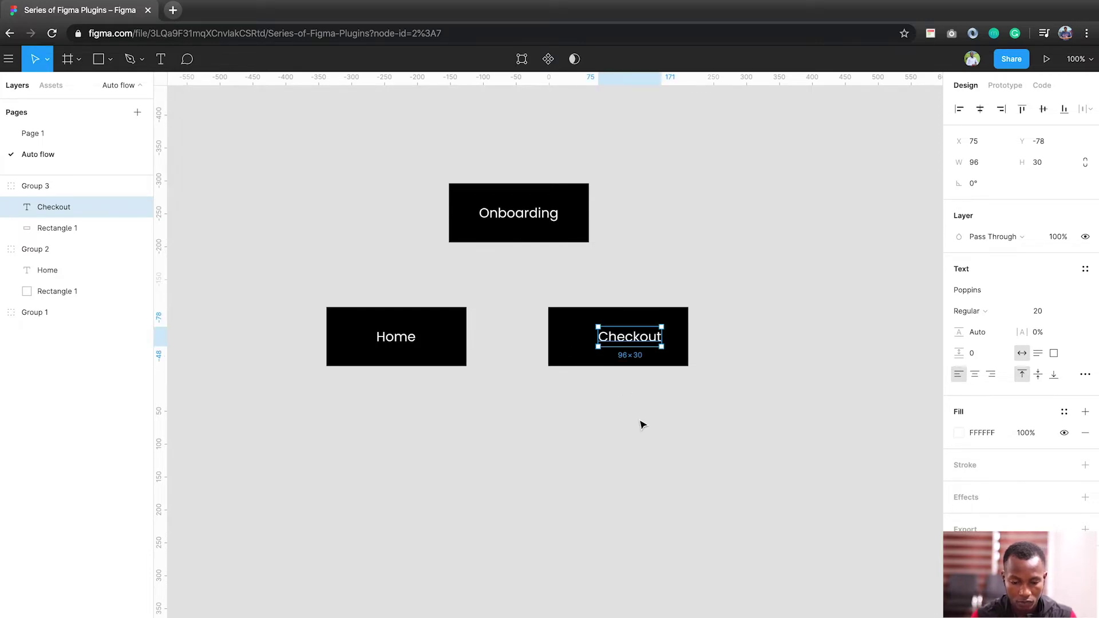
click(641, 419)
double_click(624, 332)
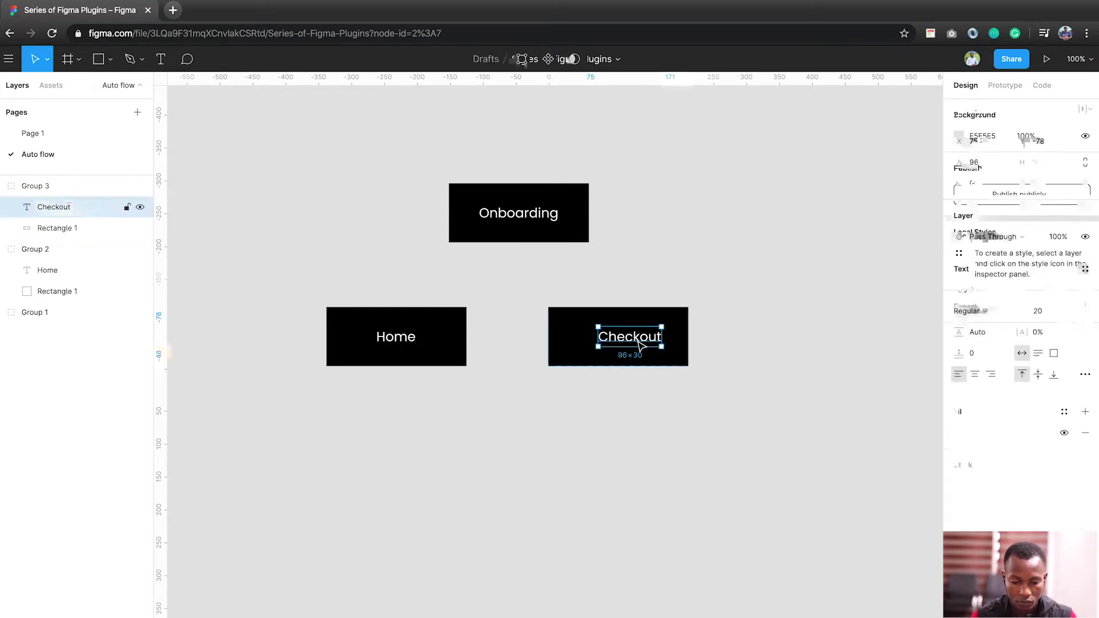
click(903, 184)
double_click(624, 333)
click(979, 109)
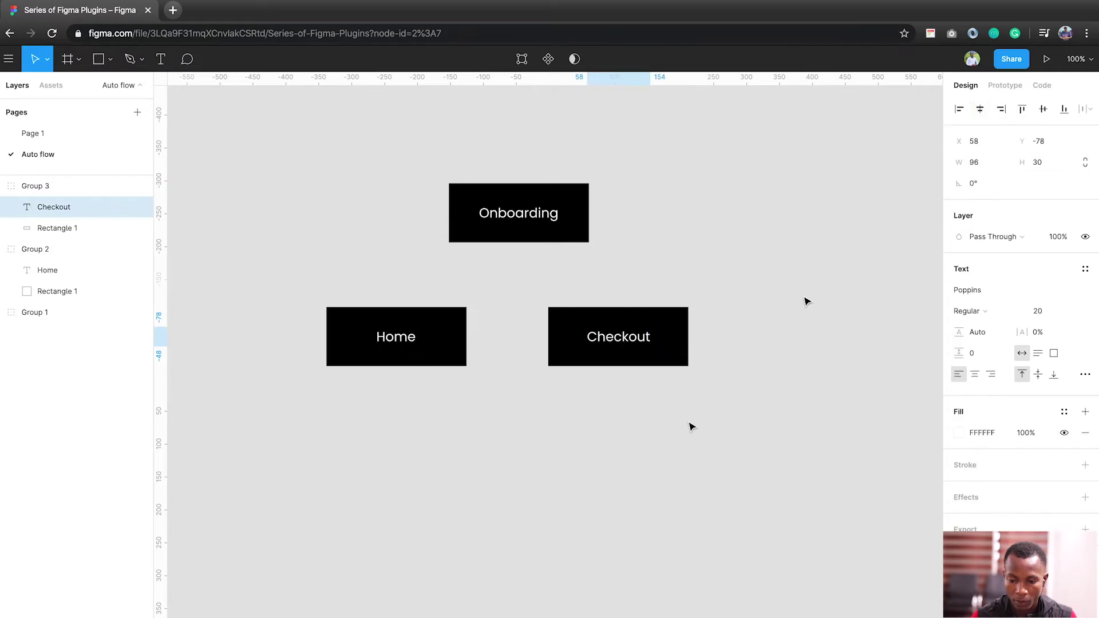
Duplicate the Checkout button below, between Home and Checkout, relabelled 'Logout' and centred
click(691, 427)
click(646, 337)
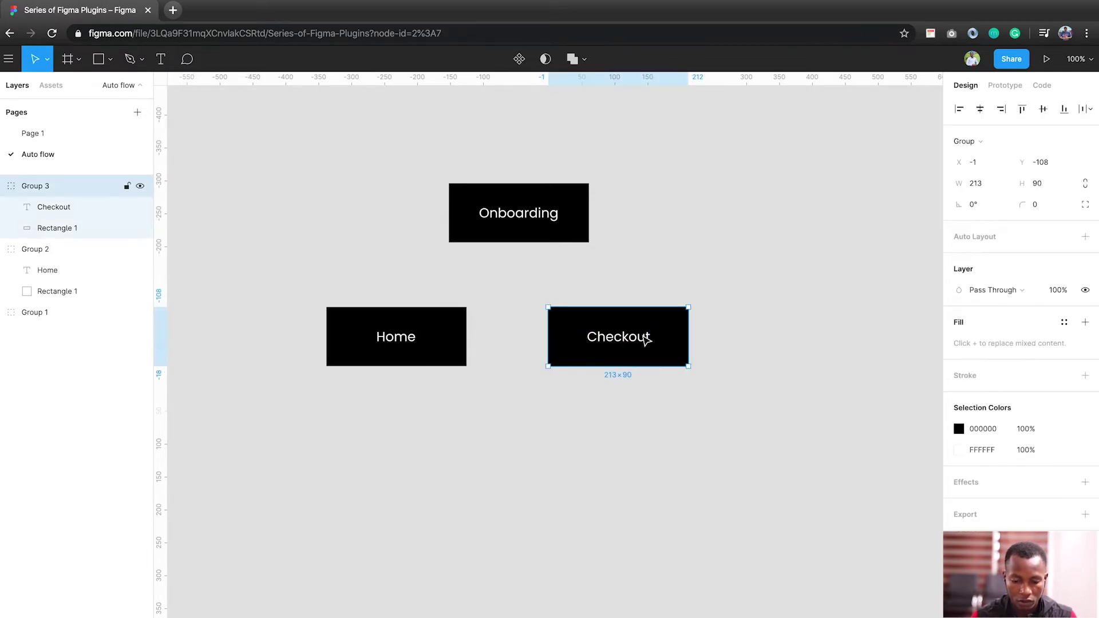
key(ctrl+d)
drag(543, 445, 507, 467)
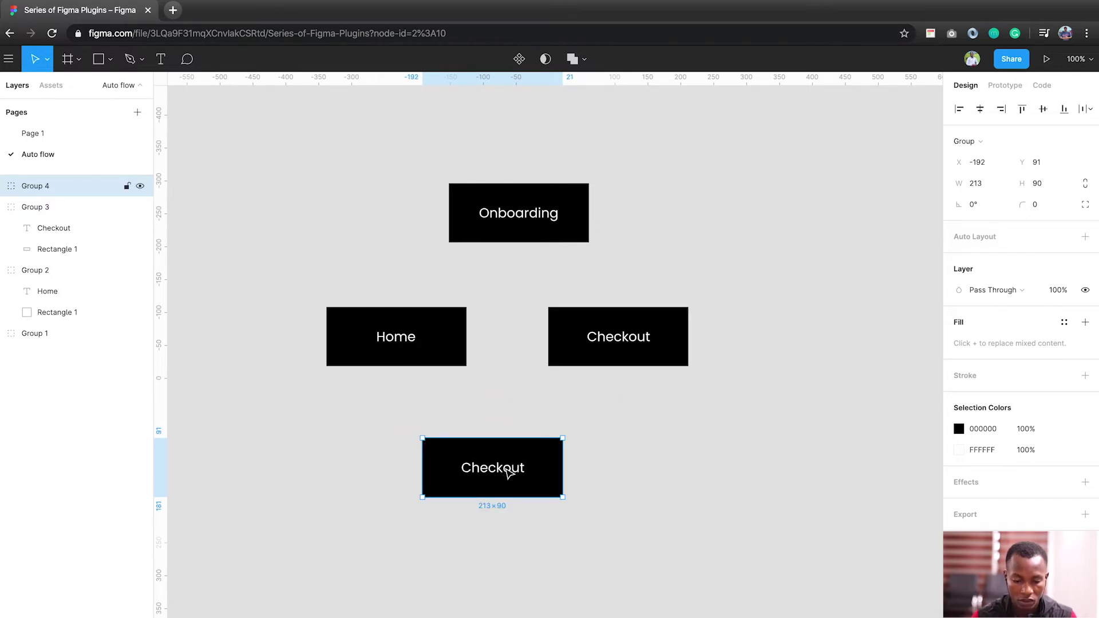
double_click(507, 471)
double_click(506, 468)
text(Lo)
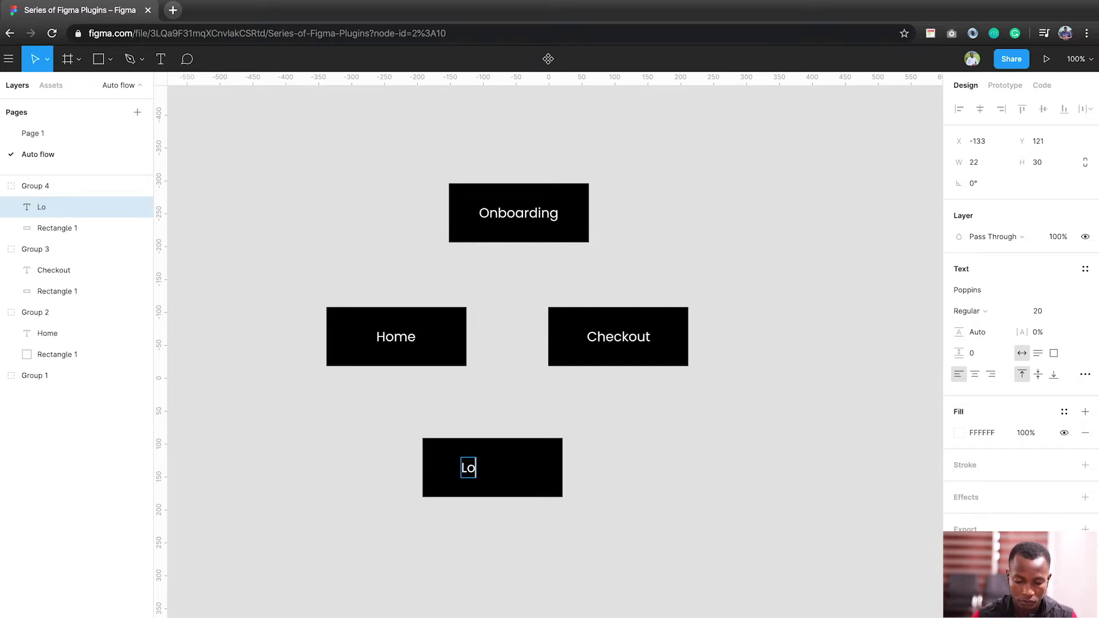
text(gout)
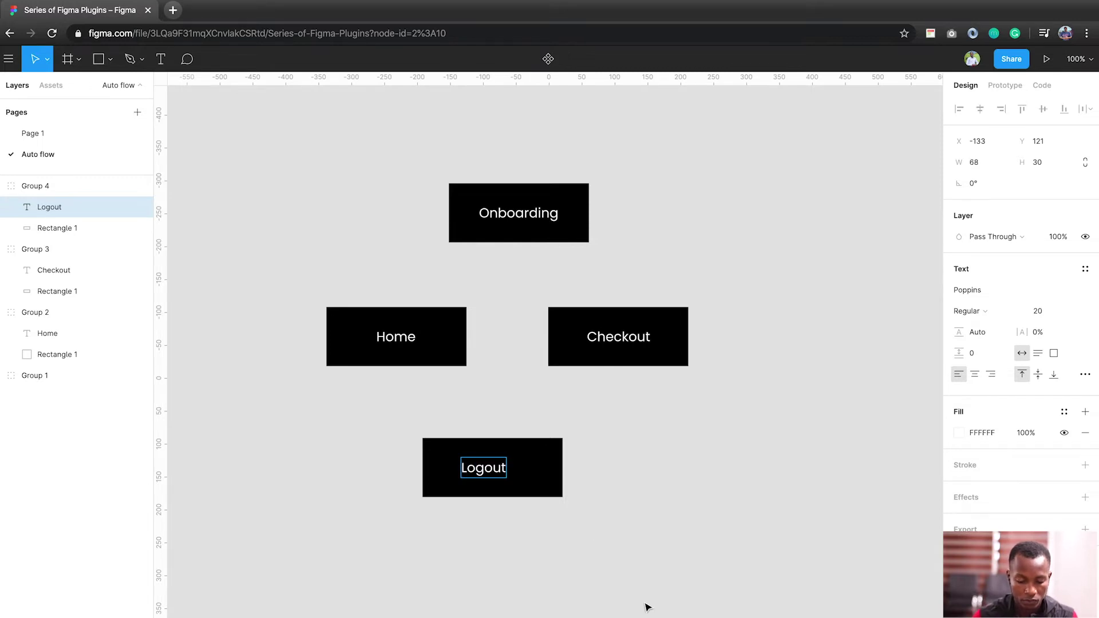
key(Escape)
click(980, 109)
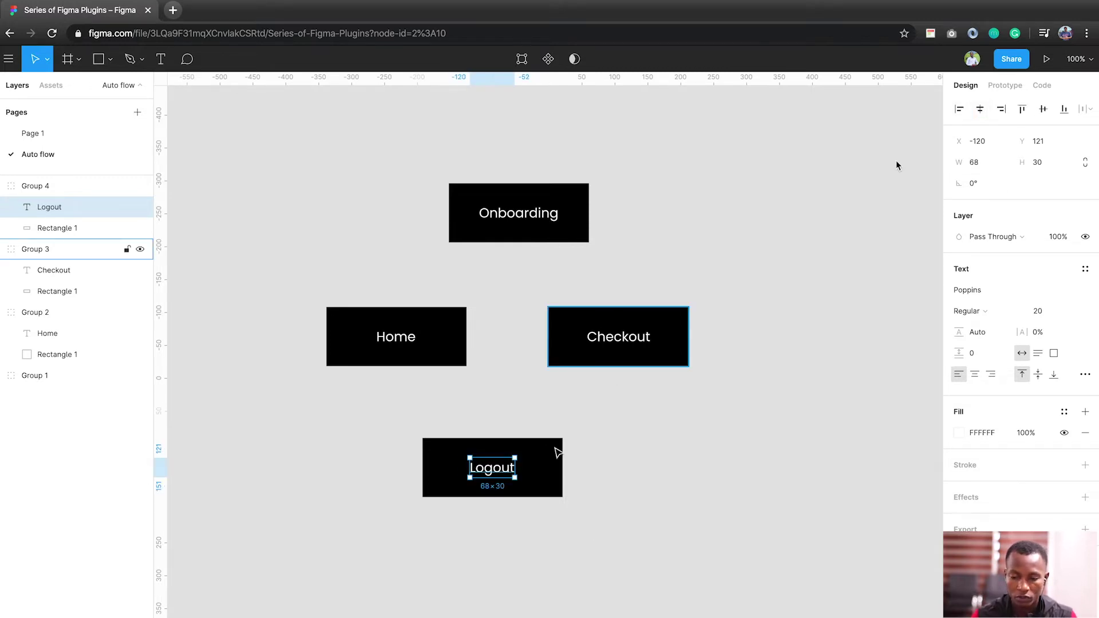
Open Manage plugins from the main menu's Plugins submenu, loading the Plugins page in a new tab
right_click(615, 408)
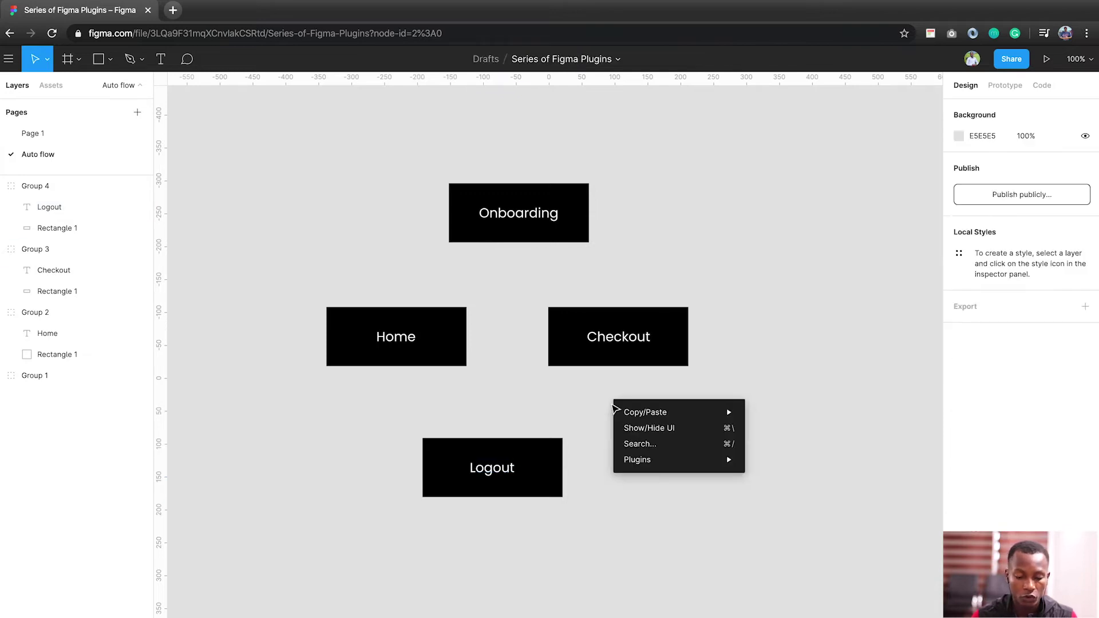
mouse_move(699, 461)
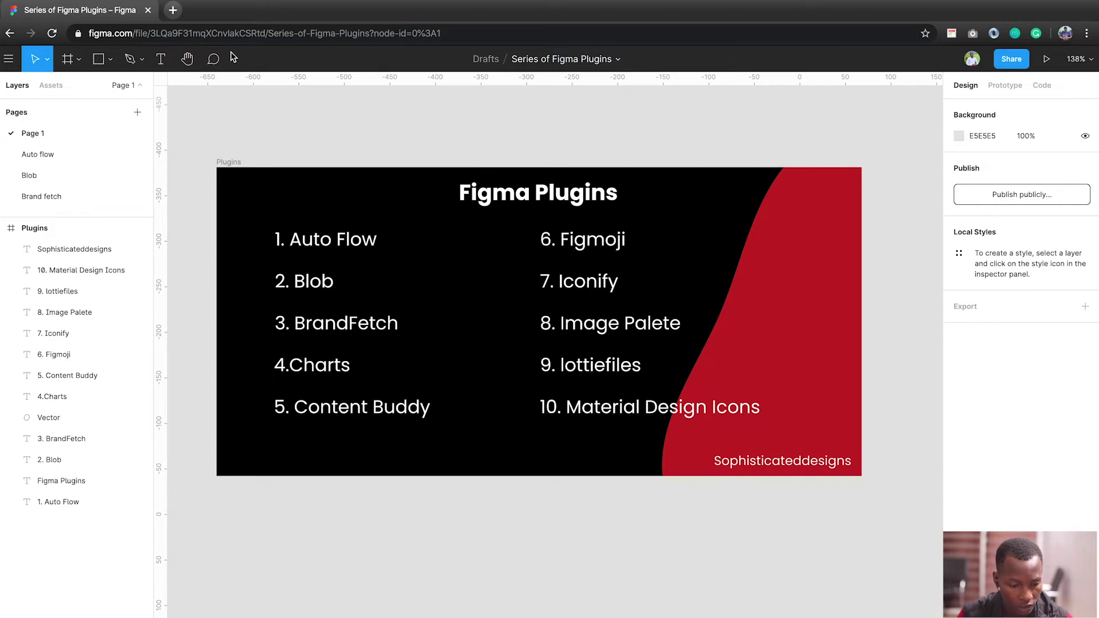
click(16, 57)
mouse_move(85, 169)
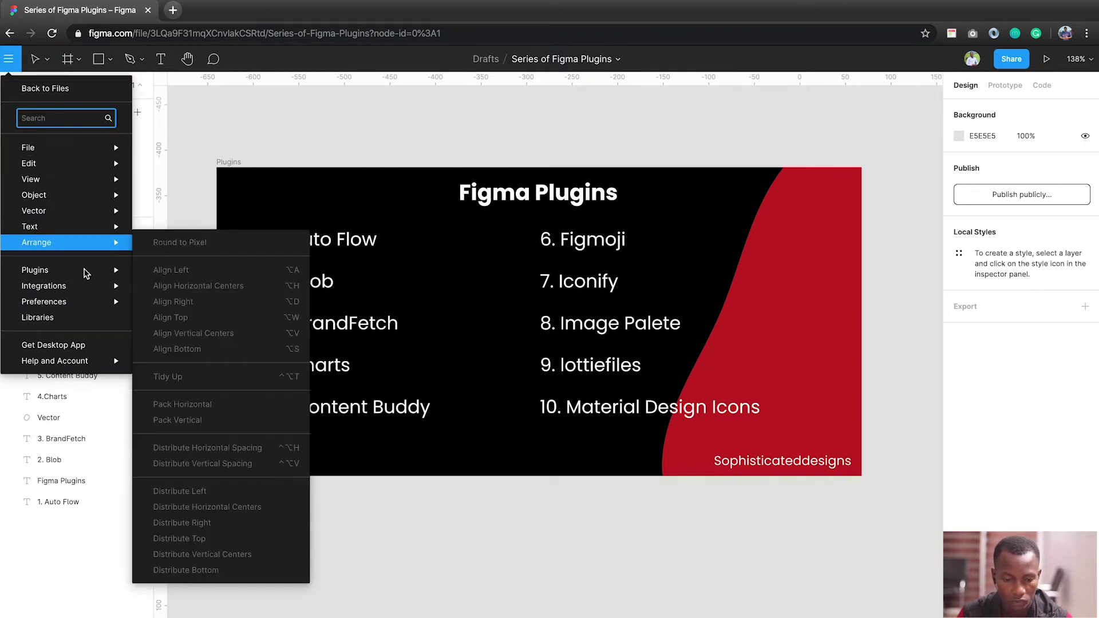
mouse_move(86, 270)
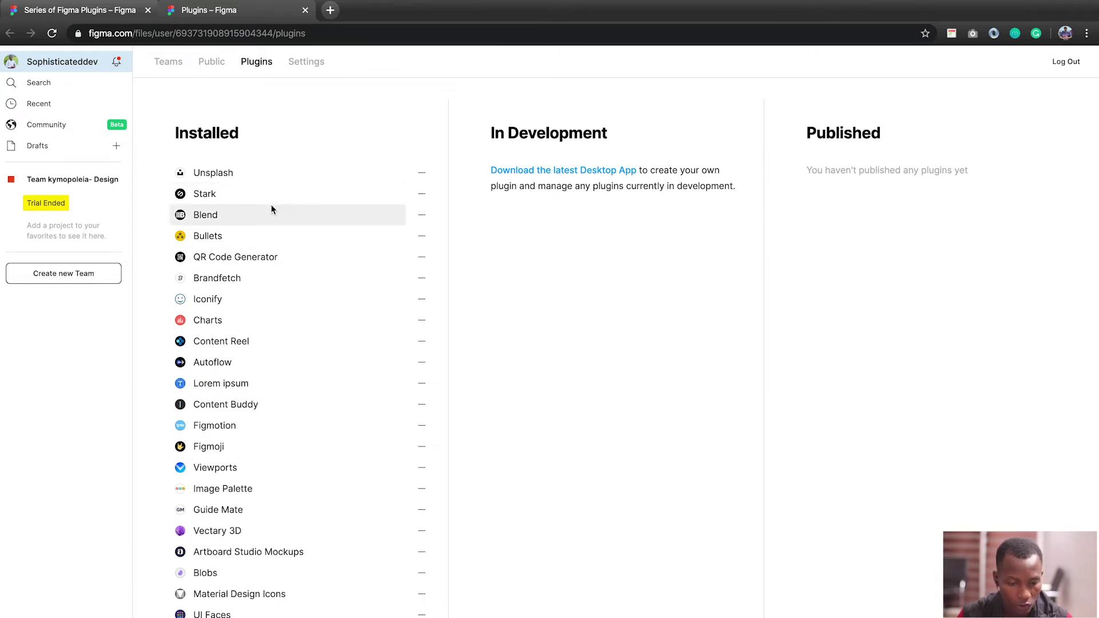
Switch from the installed Plugins list to Community in the left sidebar
click(44, 126)
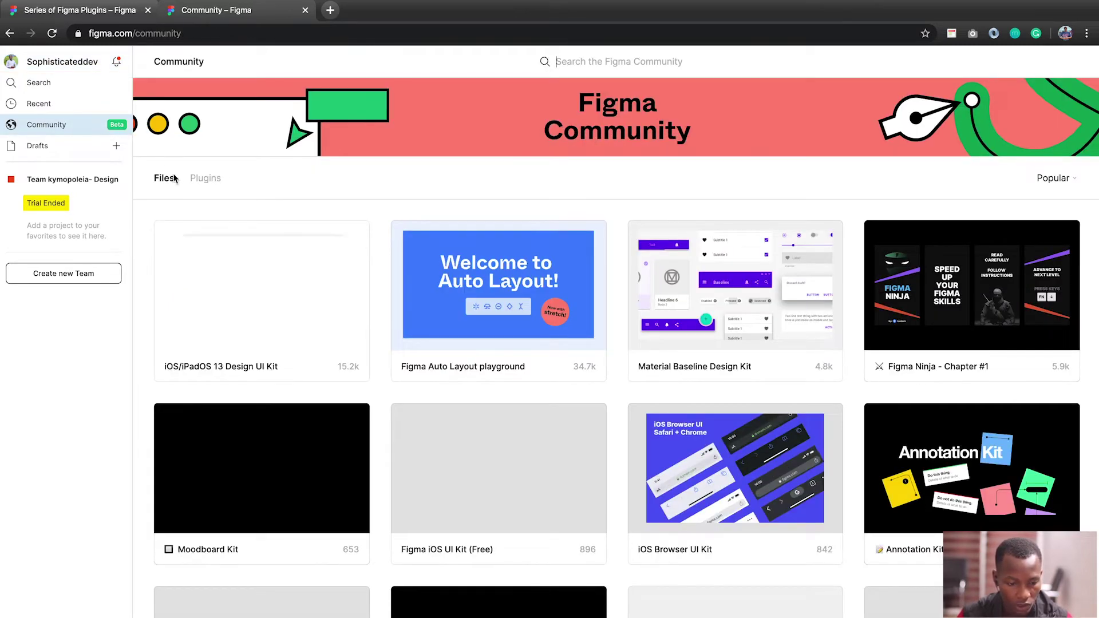
Show Community plugins instead of files and scroll through the plugin catalogue
click(211, 178)
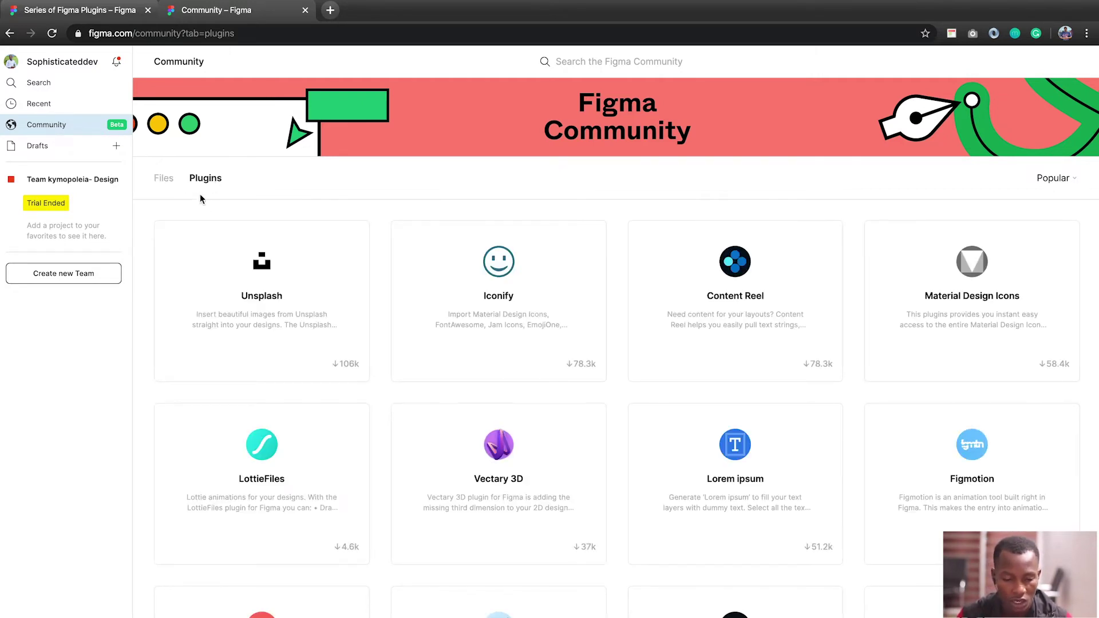
scroll(475, 475, down, 2)
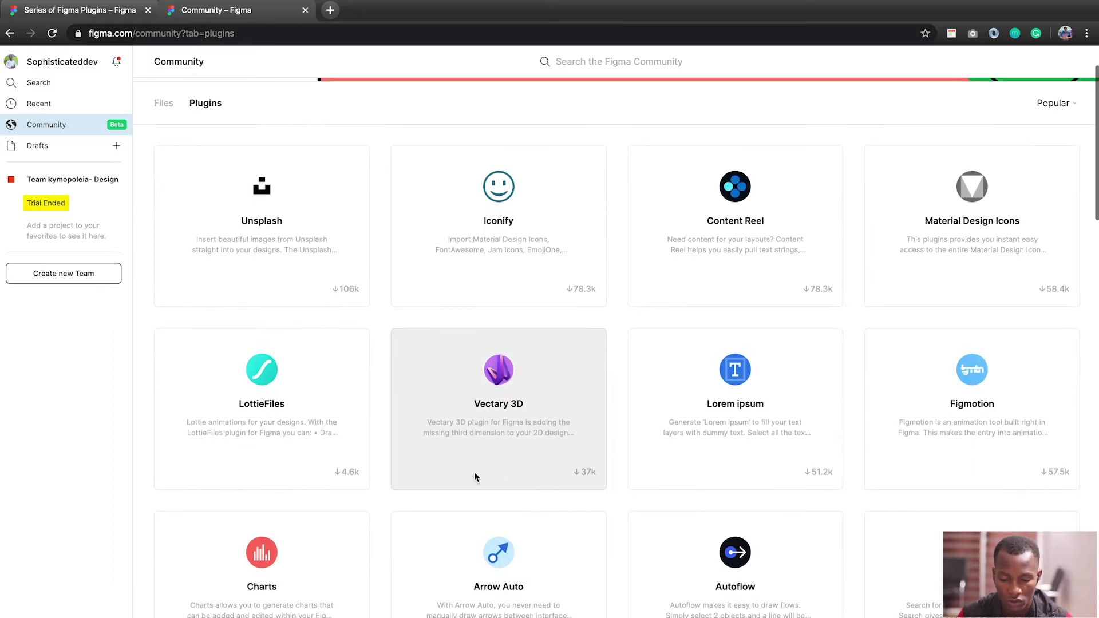
scroll(474, 477, up, 2)
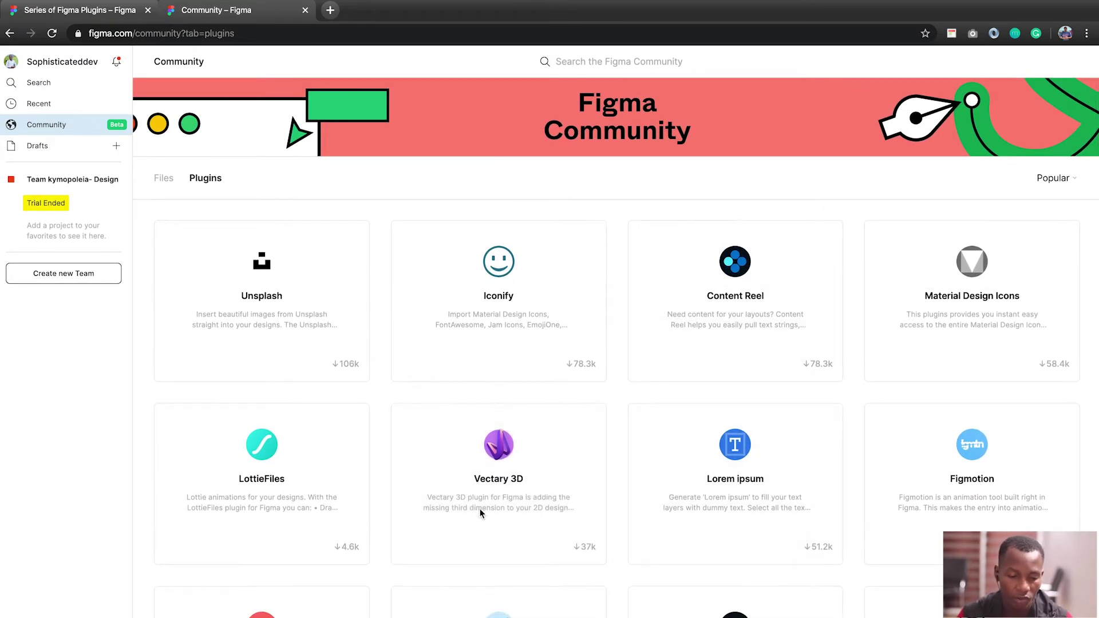
scroll(492, 475, down, 5)
scroll(493, 478, down, 6)
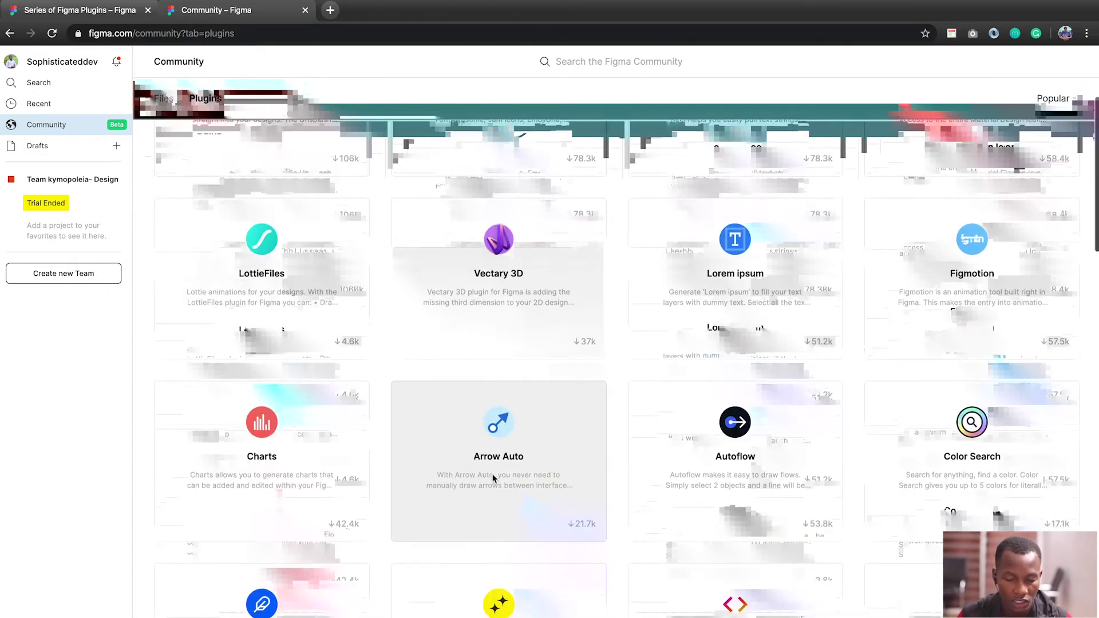
scroll(493, 478, down, 2)
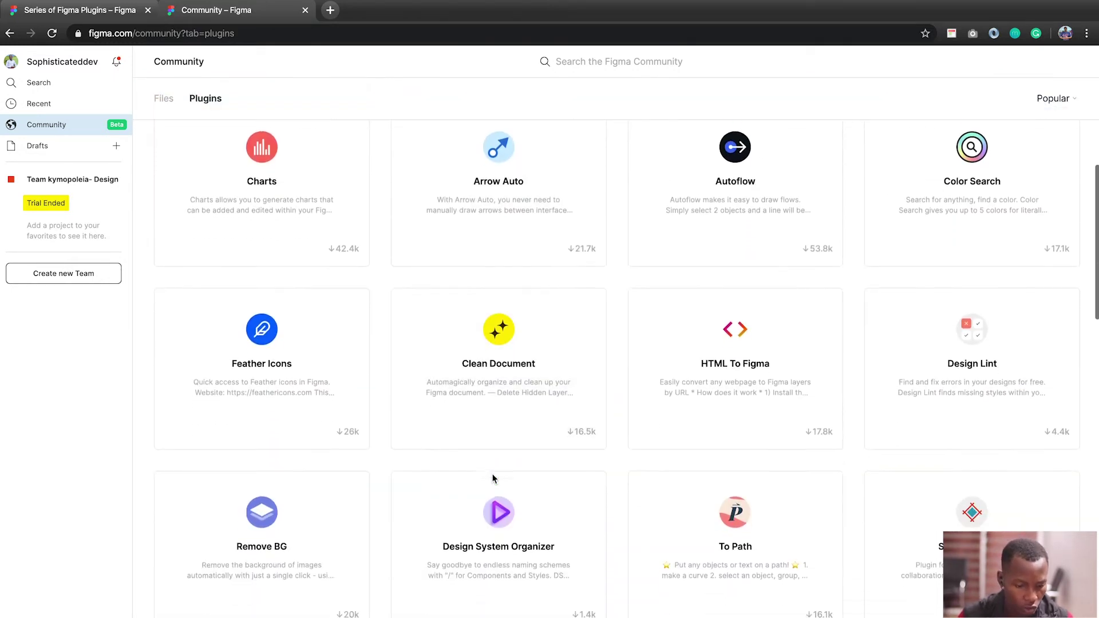
scroll(494, 478, up, 3)
scroll(492, 475, up, 8)
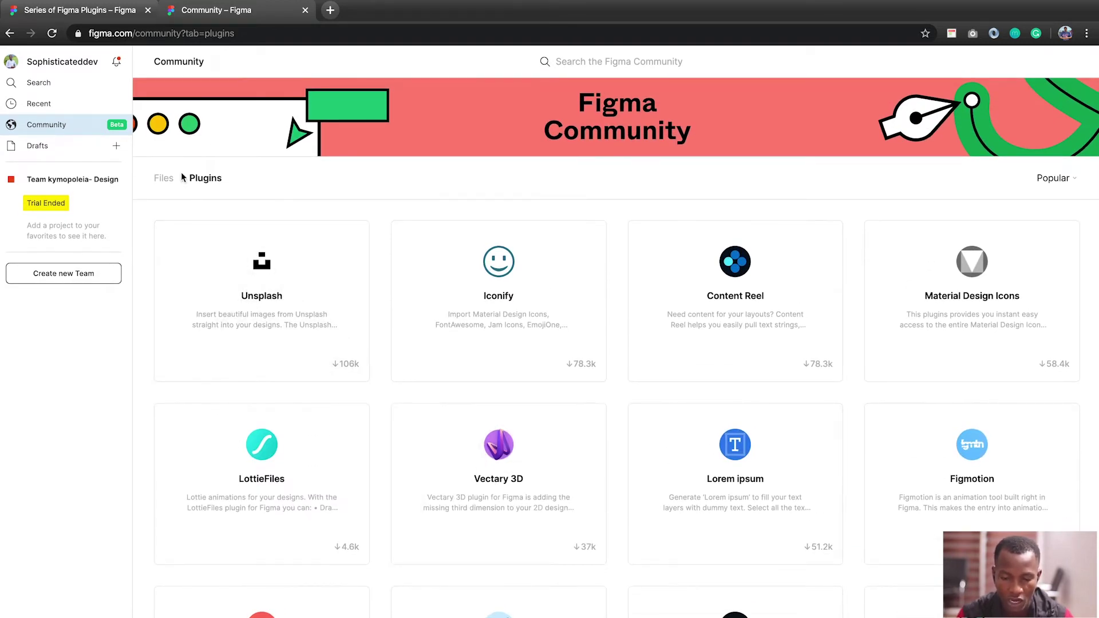
scroll(493, 404, down, 3)
scroll(494, 404, up, 4)
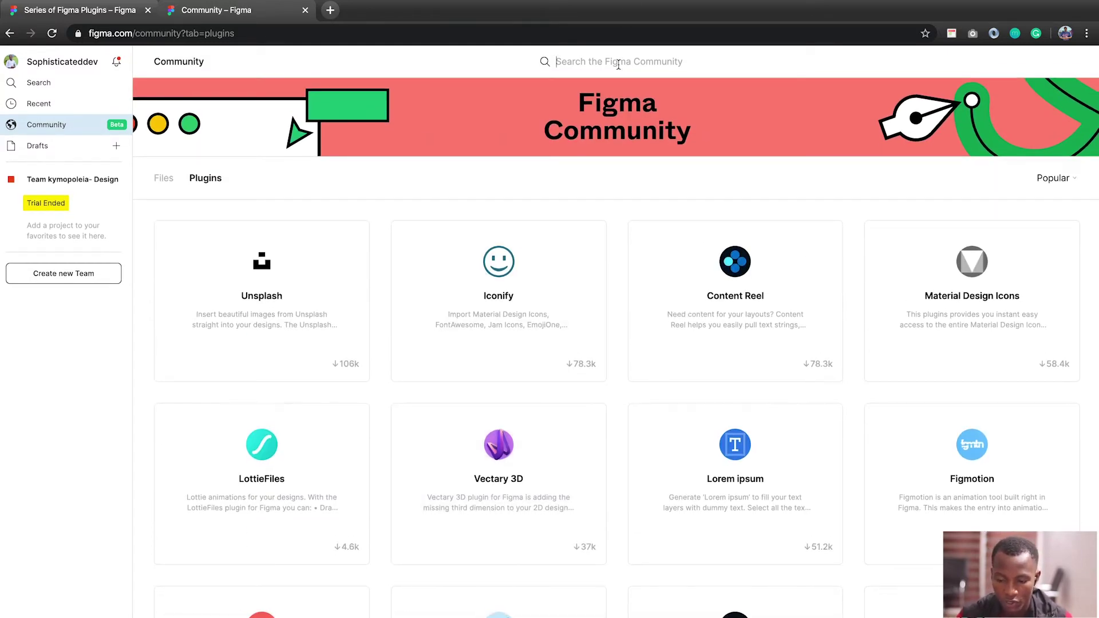
text(t)
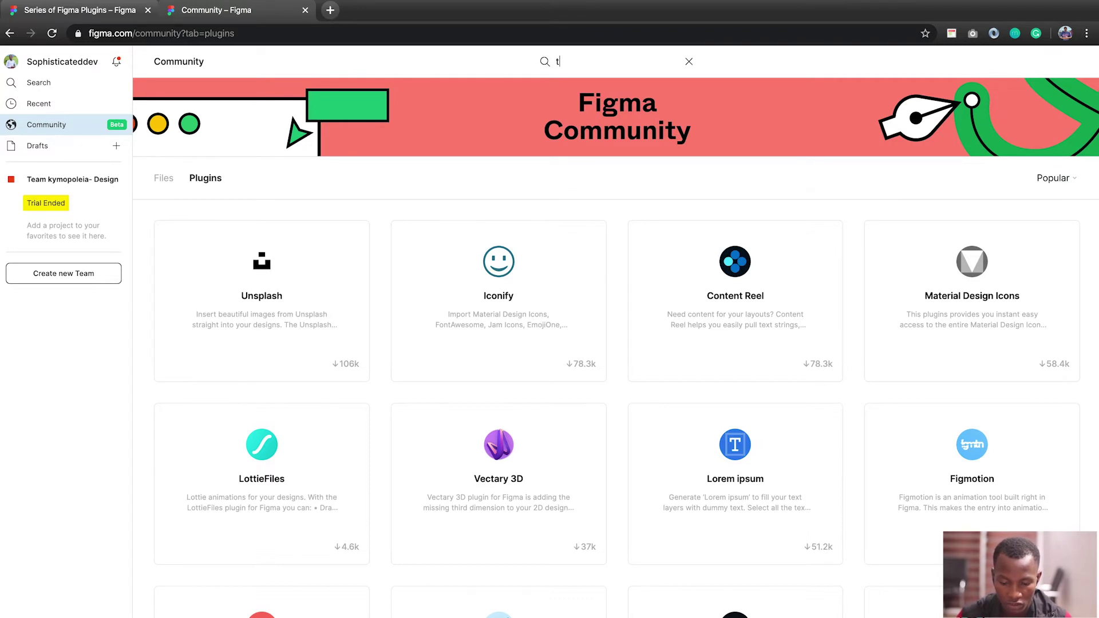
key(BackSpace)
scroll(724, 434, down, 20)
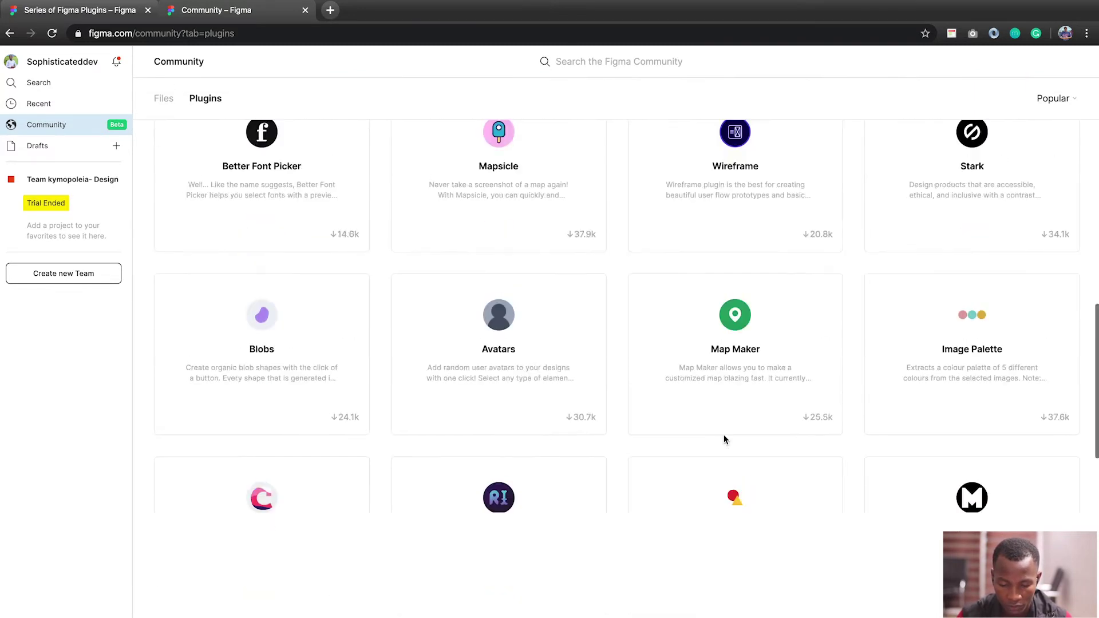
scroll(724, 434, down, 8)
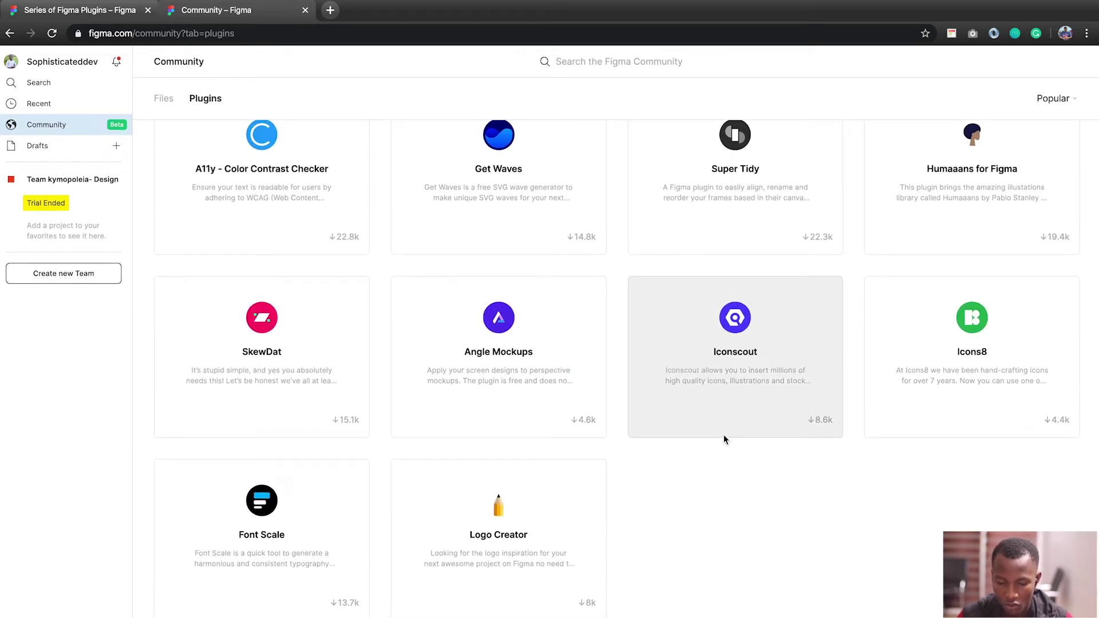
scroll(685, 584, down, 4)
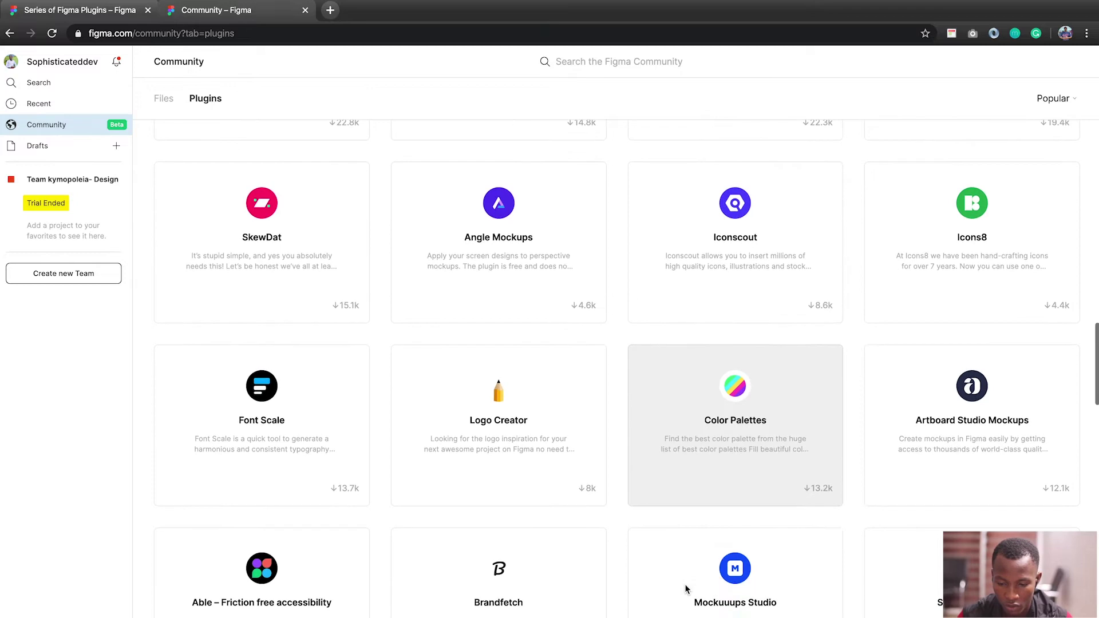
scroll(685, 584, down, 4)
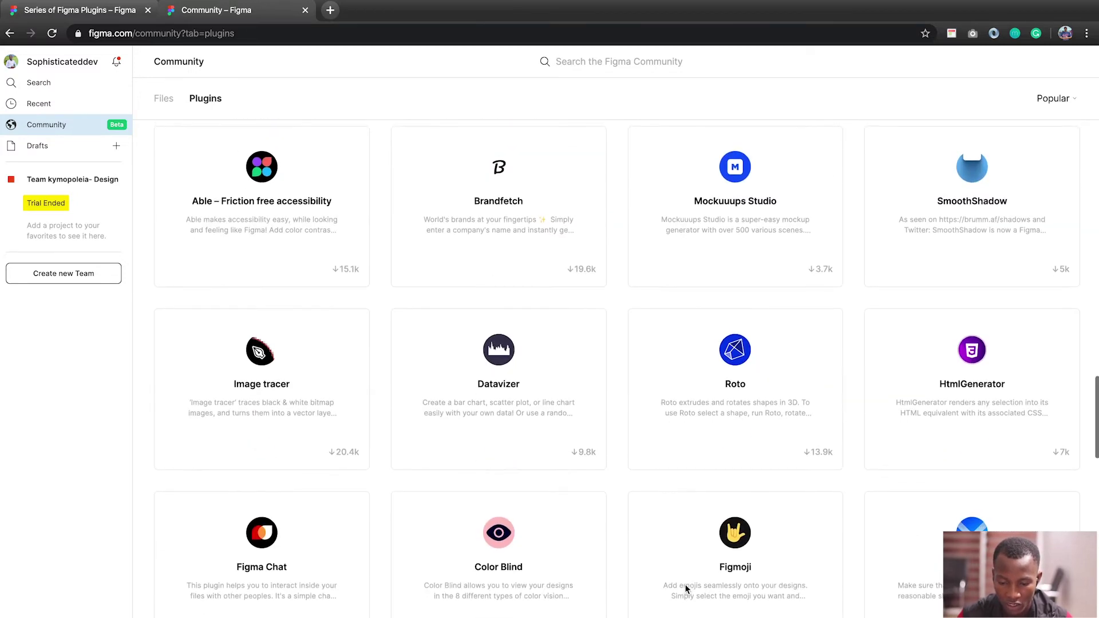
scroll(685, 584, up, 6)
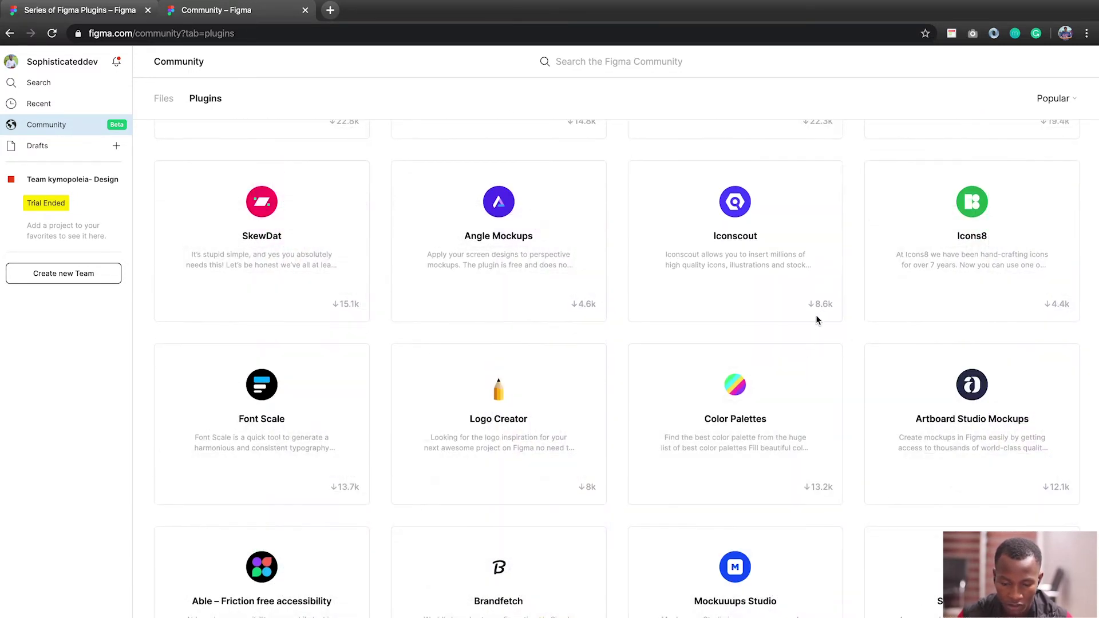
scroll(425, 338, up, 1)
scroll(425, 344, up, 1)
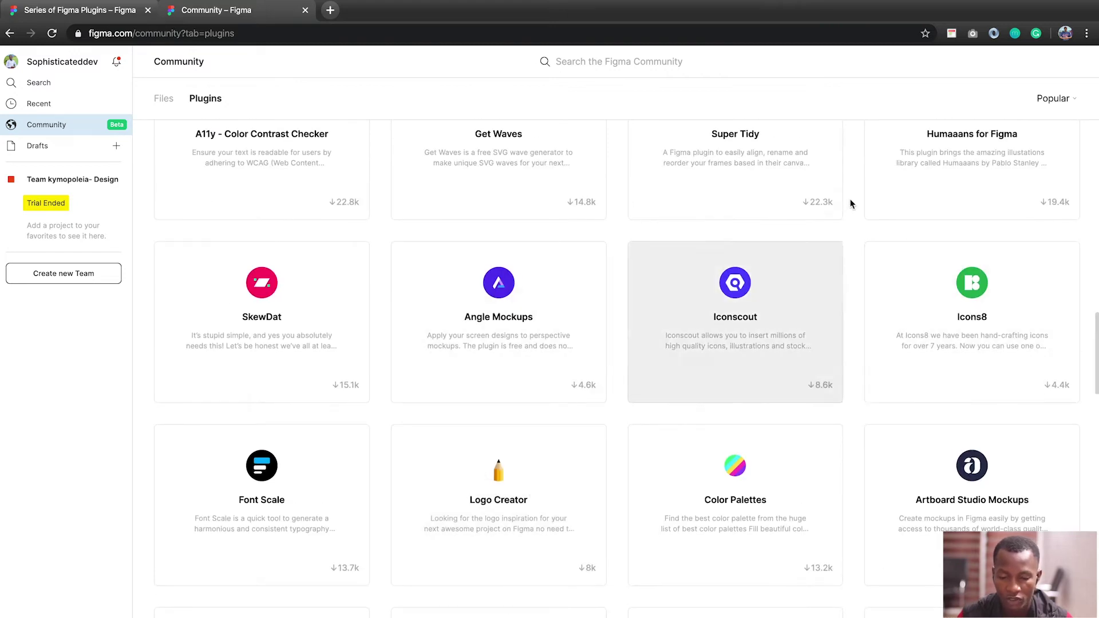
scroll(804, 216, up, 1)
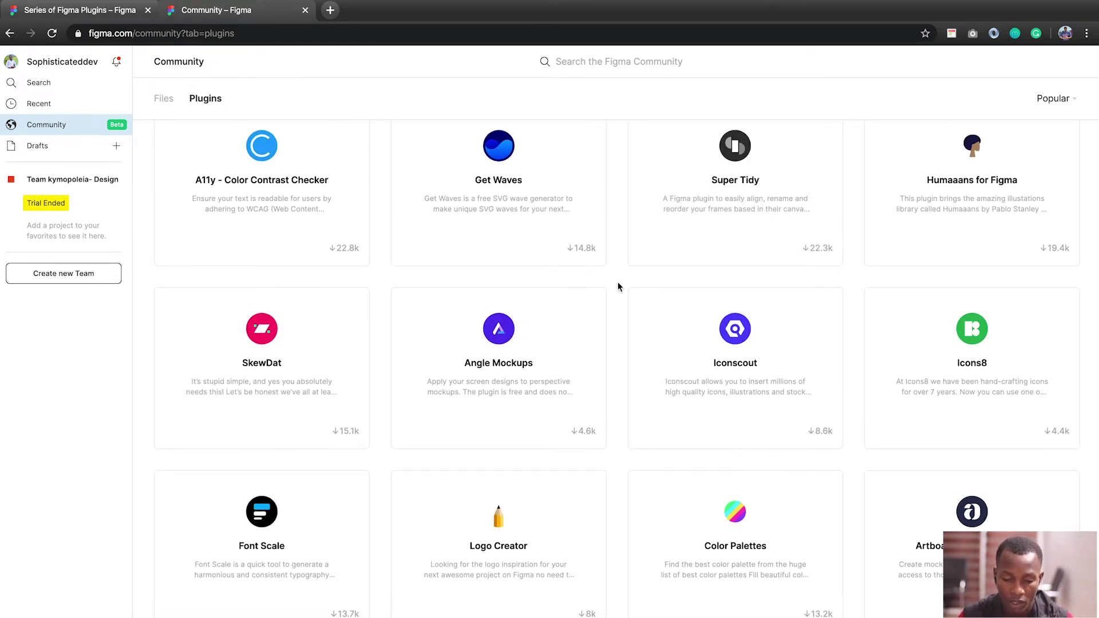
scroll(618, 287, up, 10)
scroll(618, 287, up, 15)
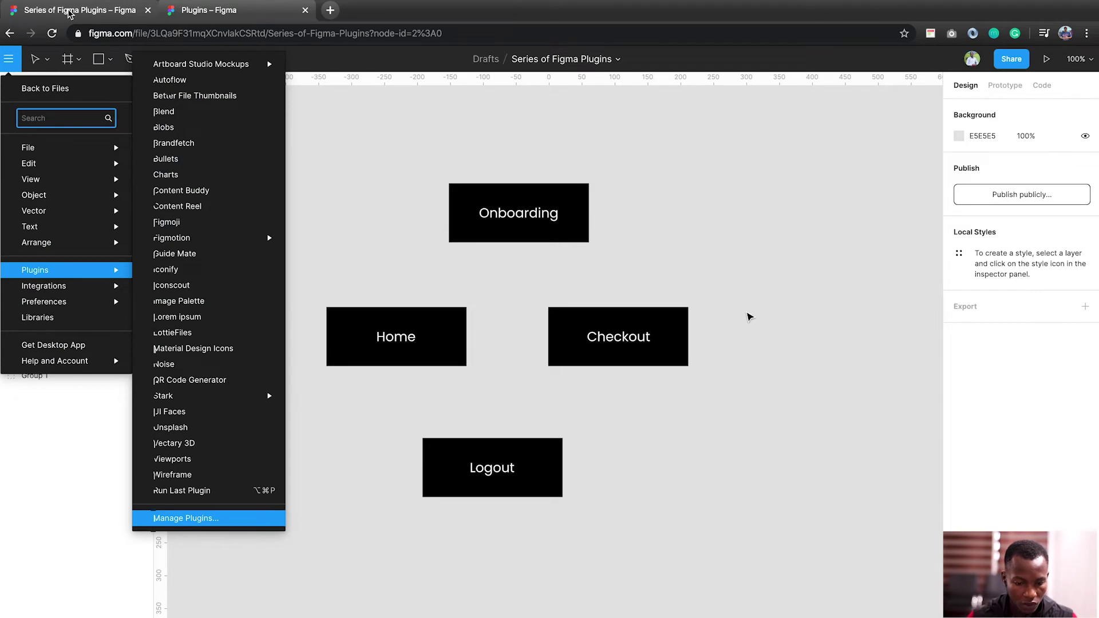
Launch Autoflow from the canvas Plugins menu, move its panel upper left, and select Onboarding
key(Escape)
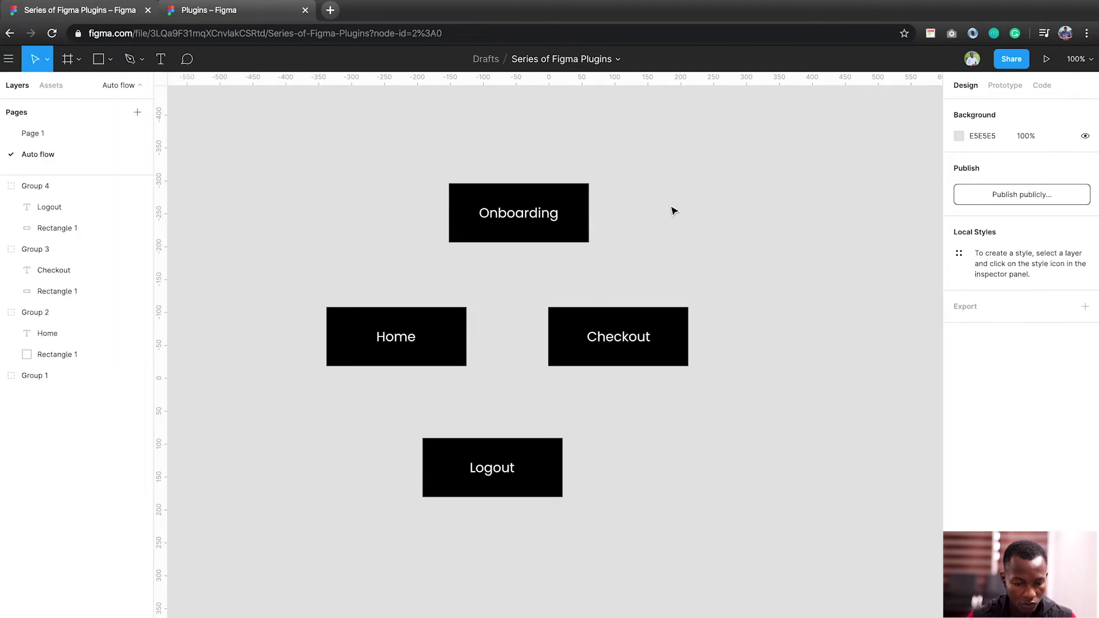
right_click(673, 204)
mouse_move(764, 265)
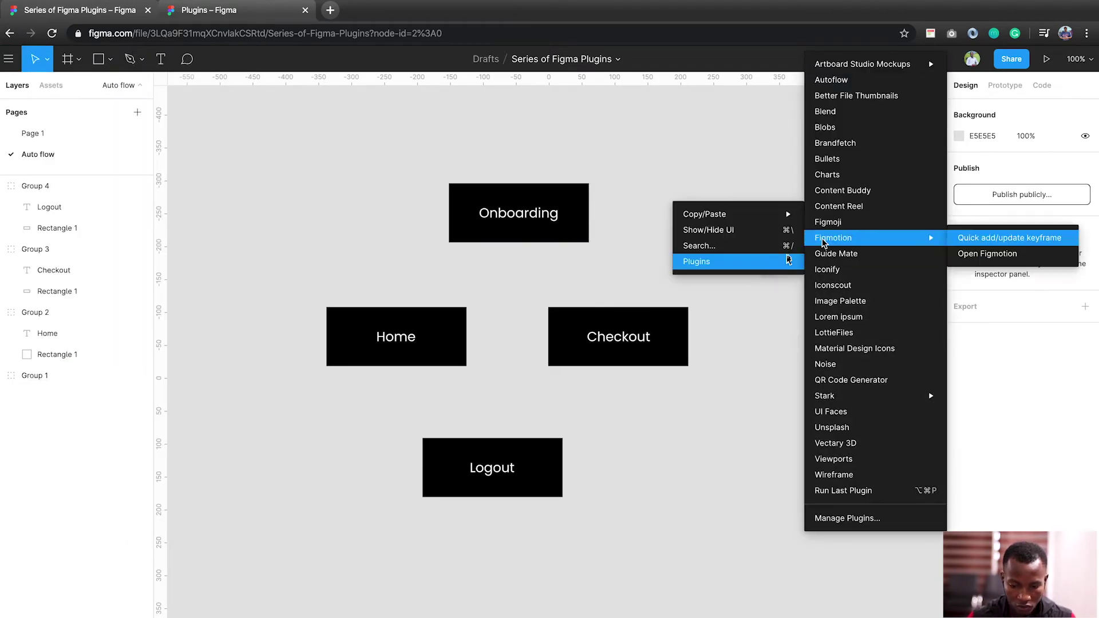
click(865, 84)
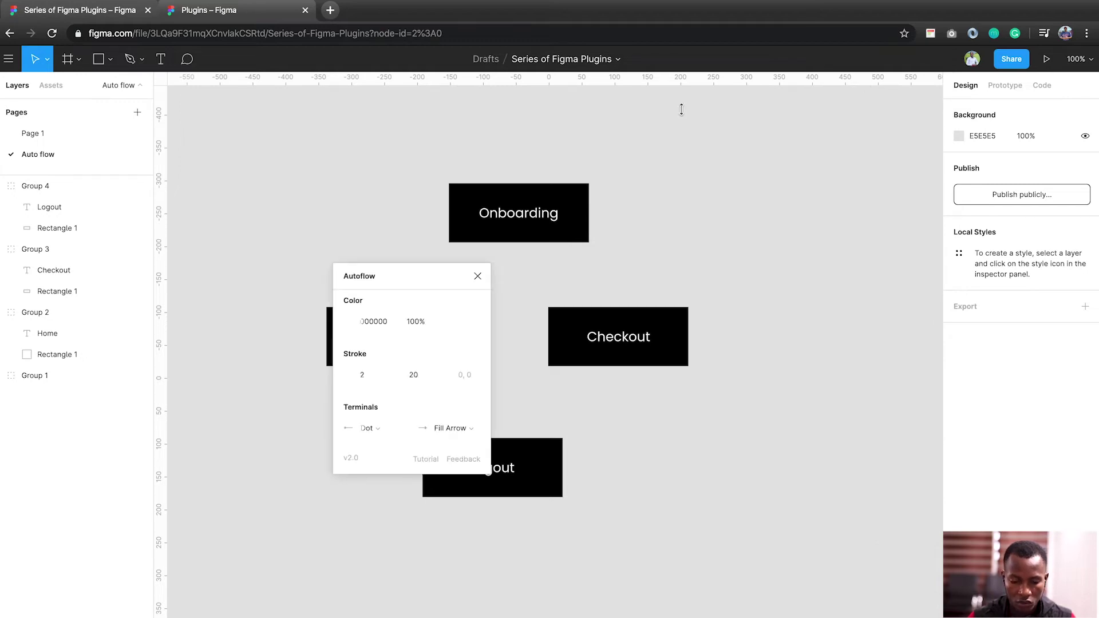
drag(417, 277, 251, 129)
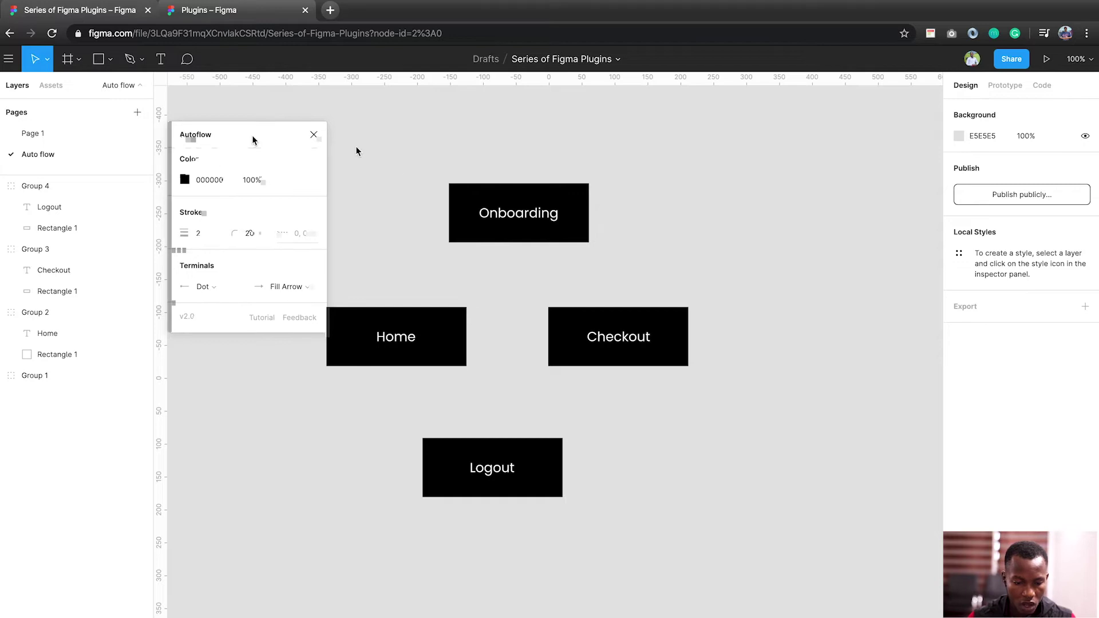
click(474, 197)
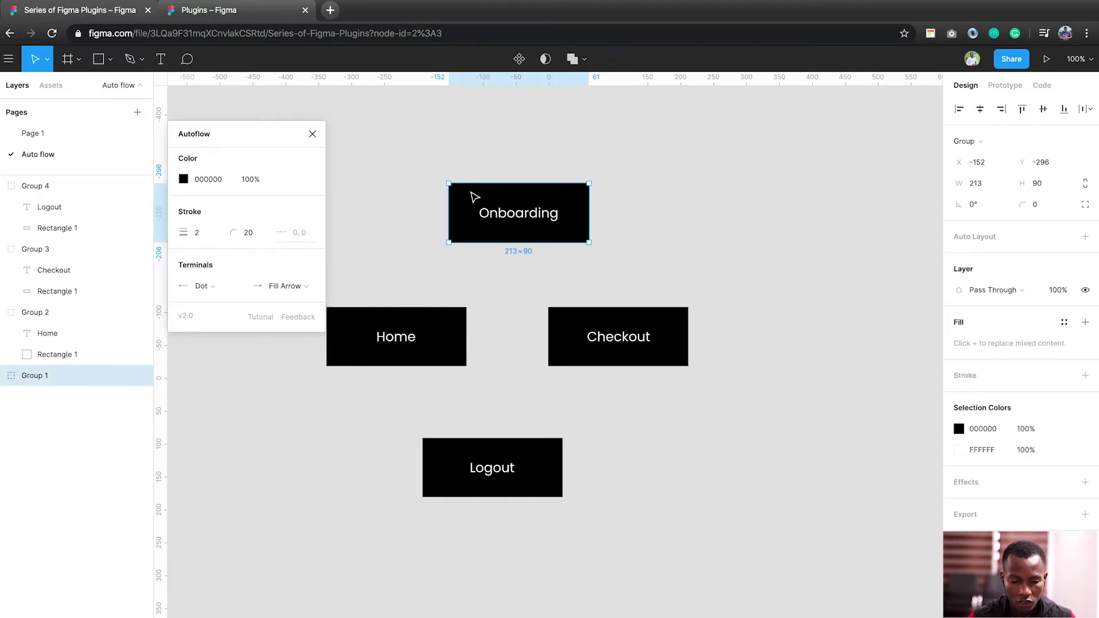
Draw Autoflow arrows from Onboarding to Home and from Onboarding to Checkout
shift+click(408, 344)
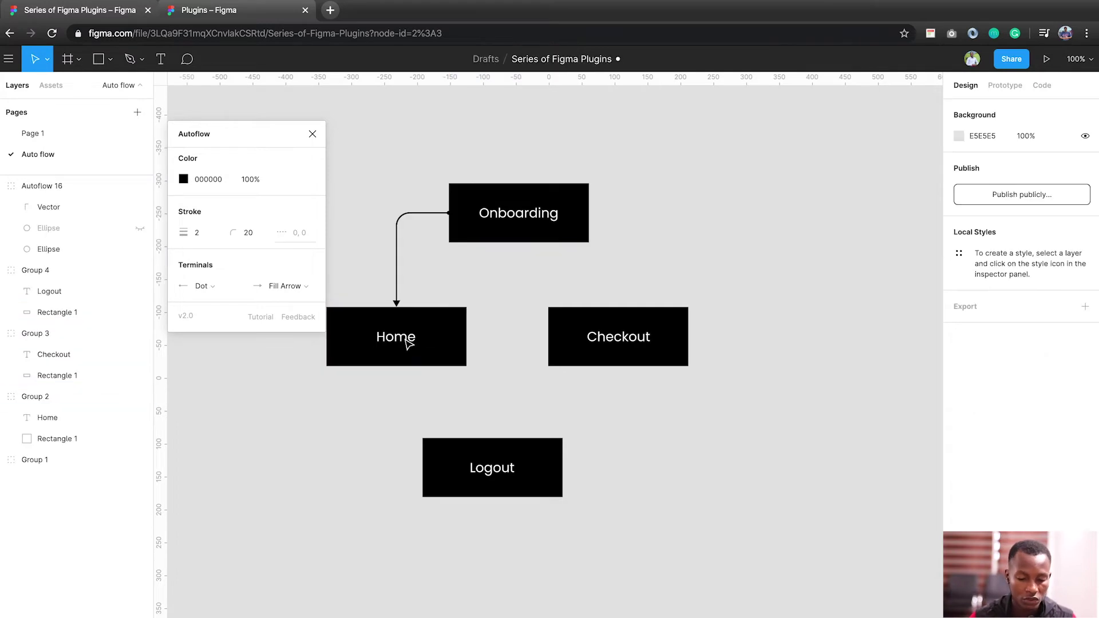
click(573, 226)
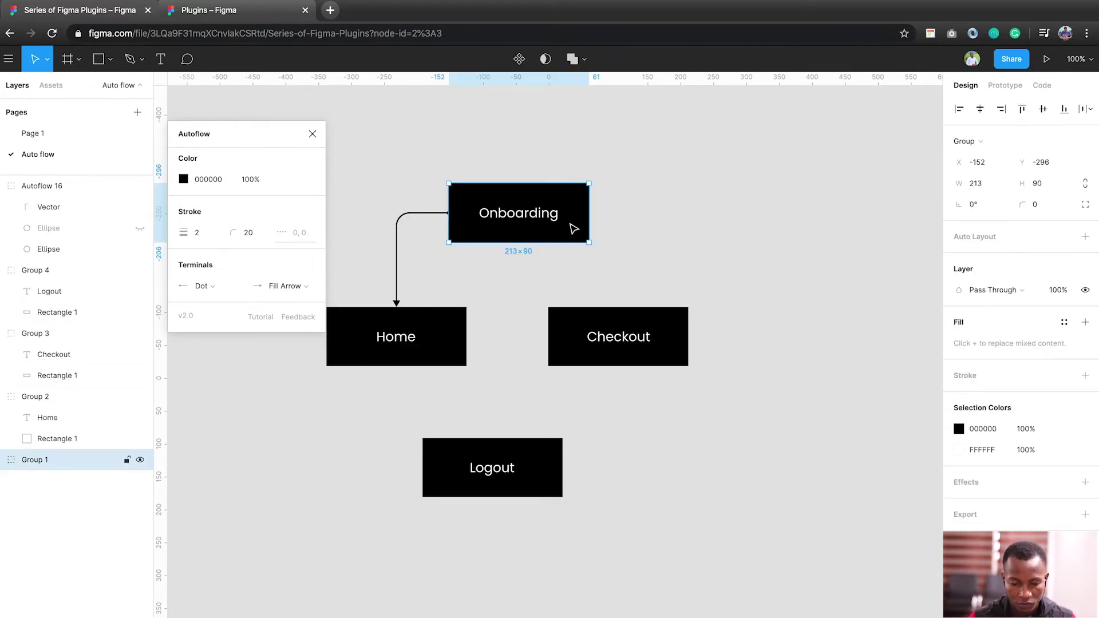
shift+click(666, 351)
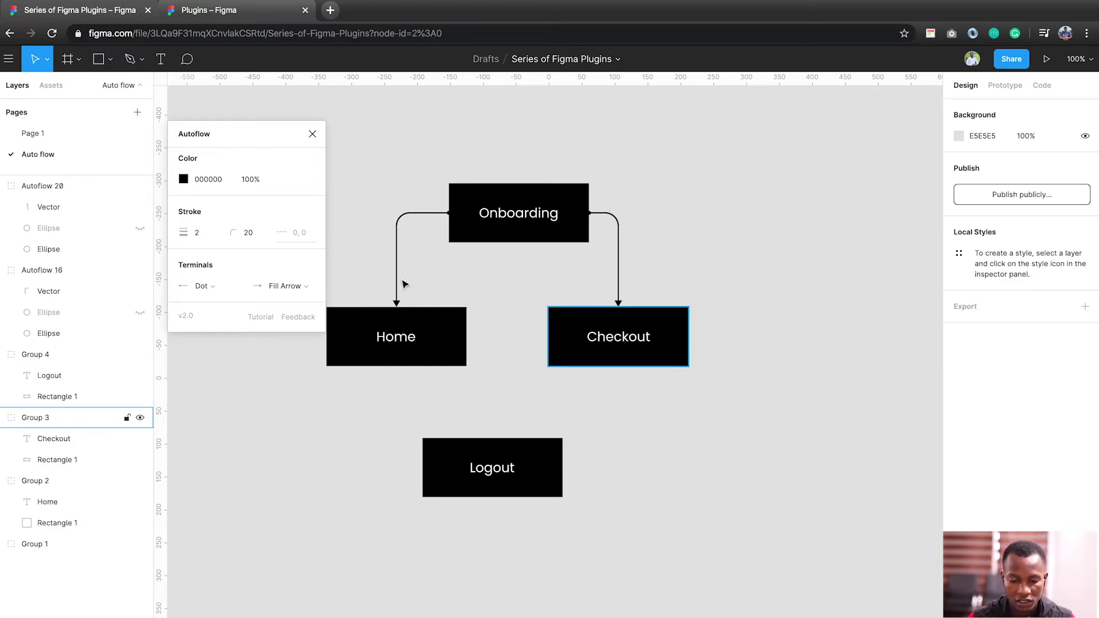
ctrl+scroll(373, 208, up, 10)
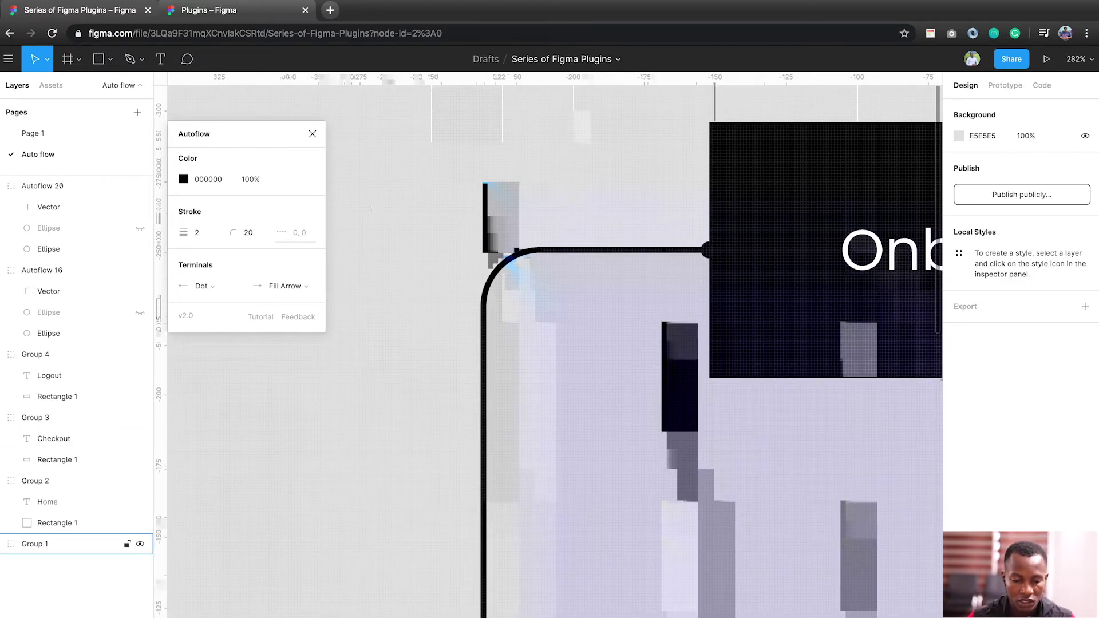
ctrl+scroll(373, 208, down, 4)
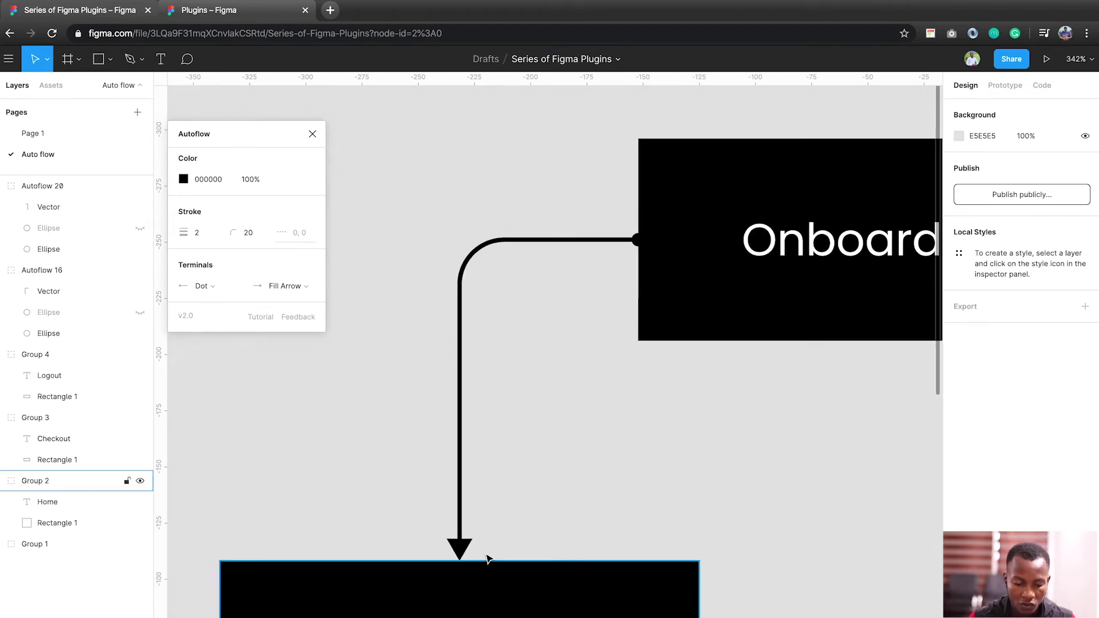
ctrl+scroll(482, 557, down, 7)
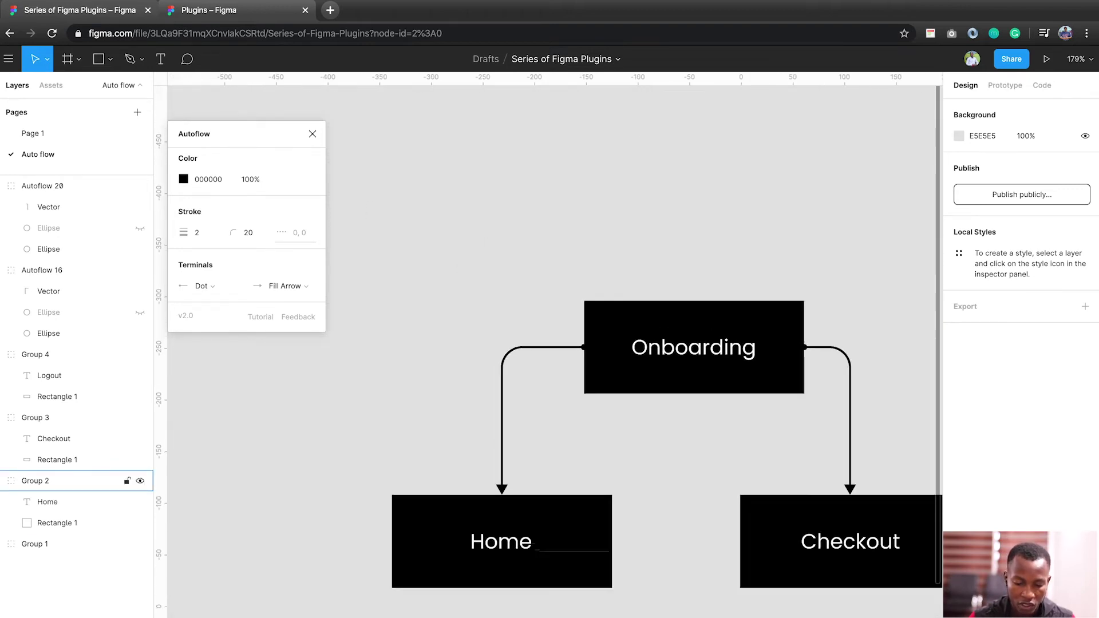
scroll(542, 445, down, 1)
scroll(543, 445, up, 3)
scroll(543, 444, left, 3)
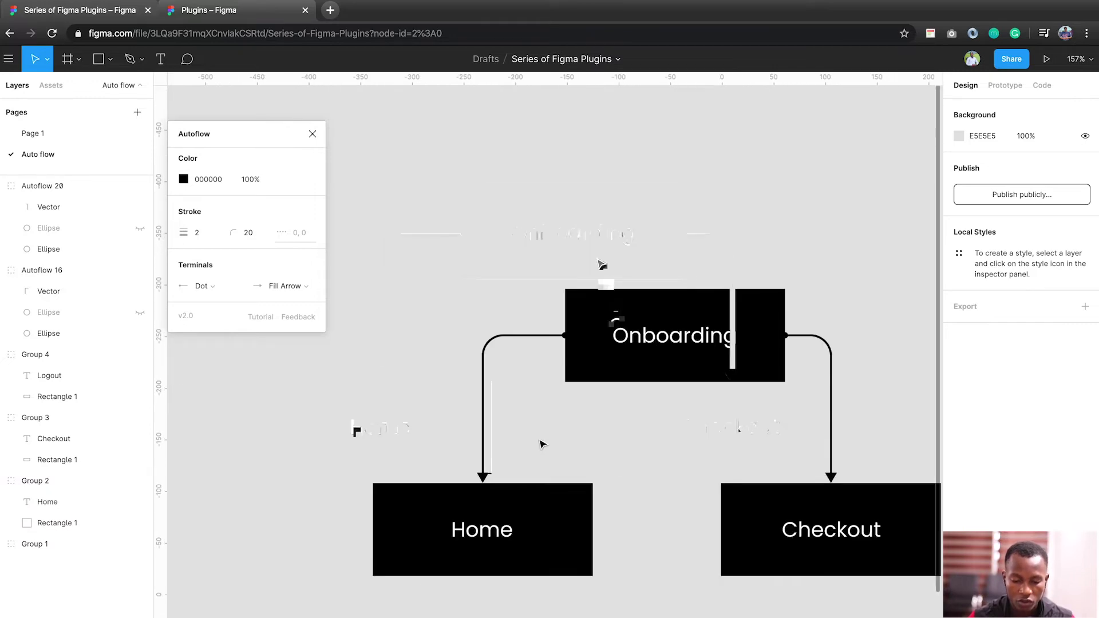
key(Escape)
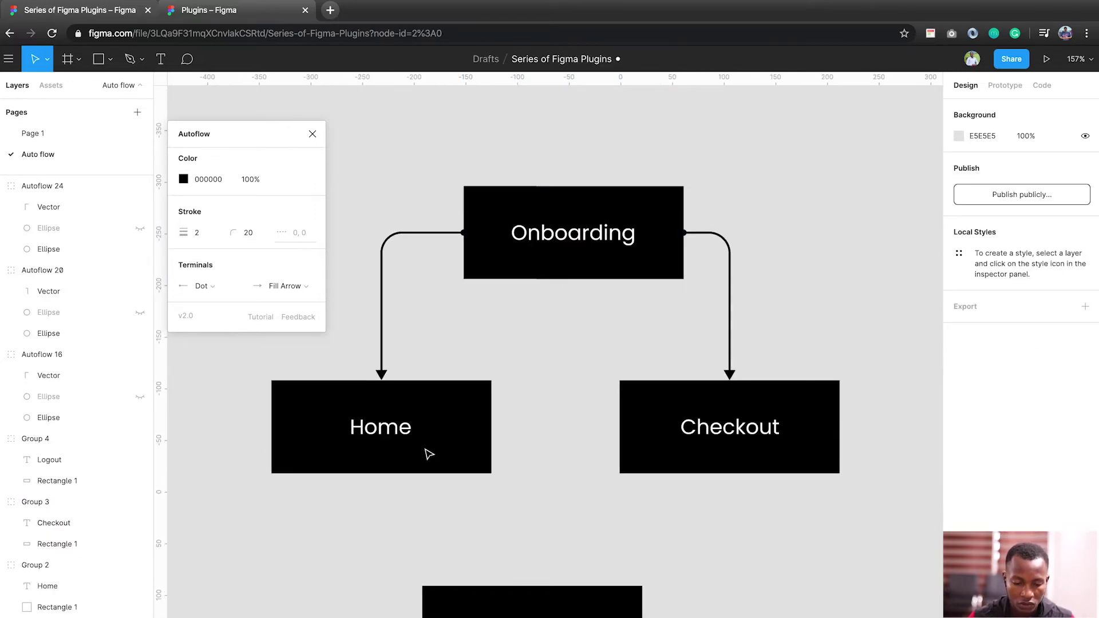
Link Home up to Onboarding and Checkout down to Logout with arrows, then zoom out
click(432, 441)
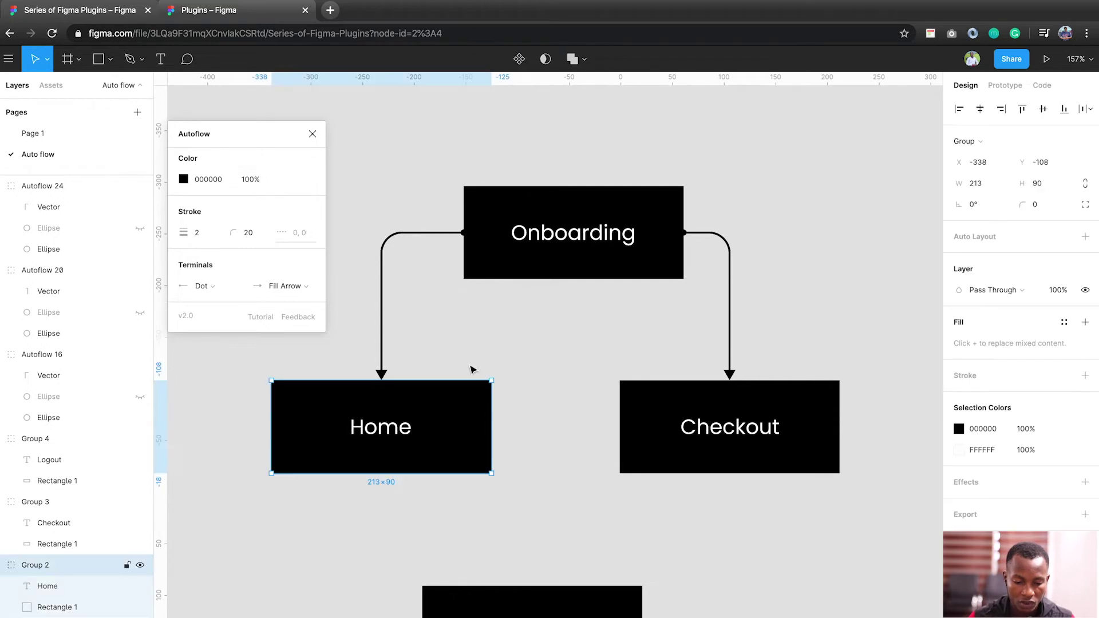
shift+click(584, 228)
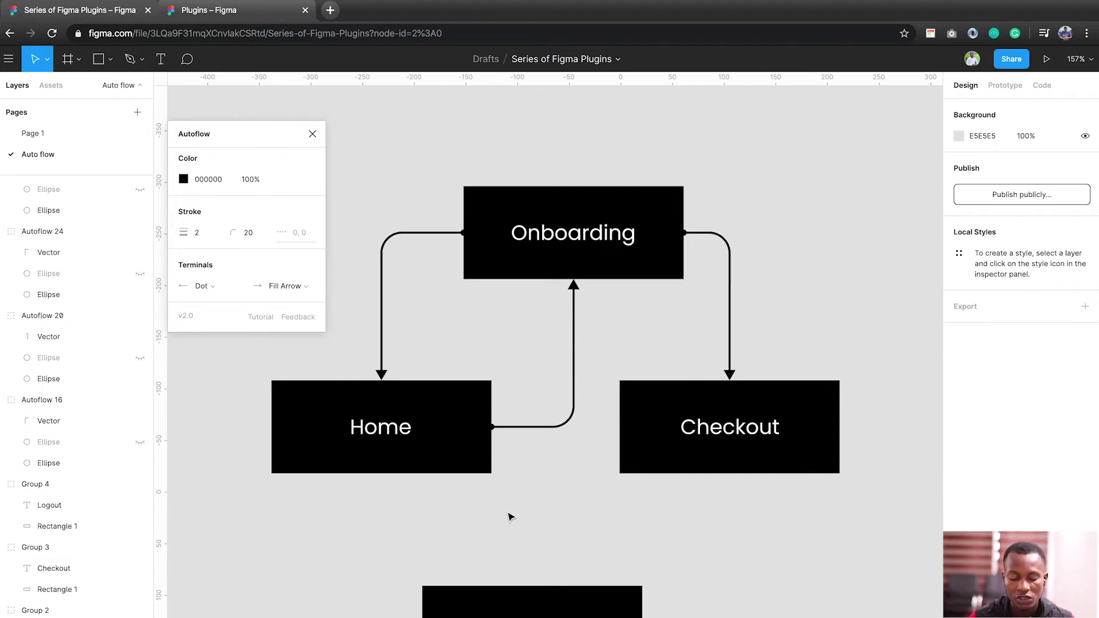
click(707, 434)
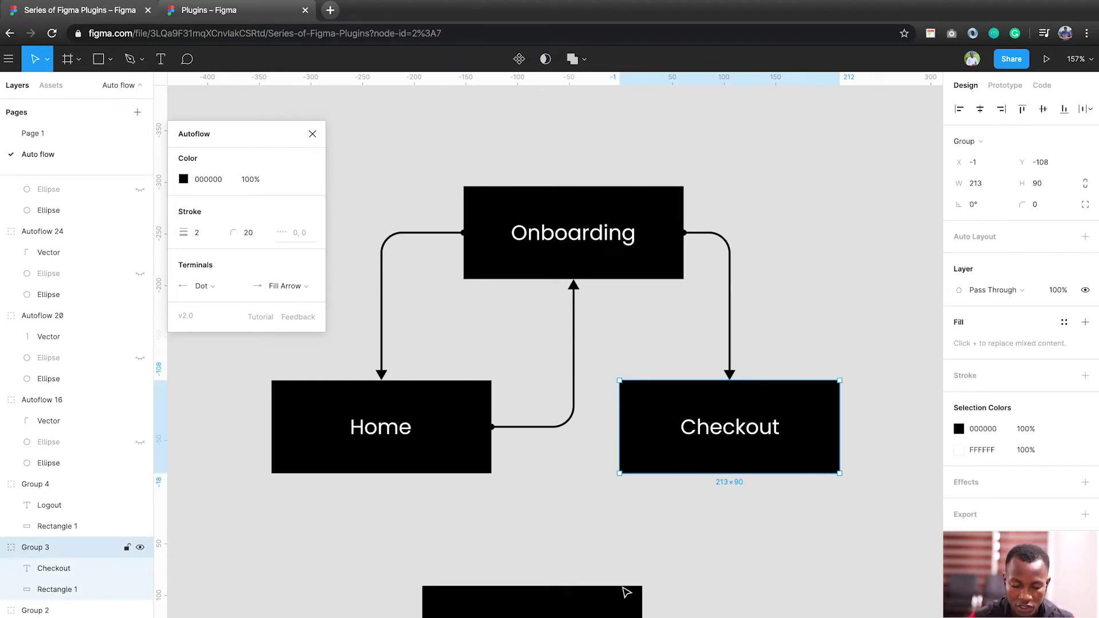
shift+click(576, 607)
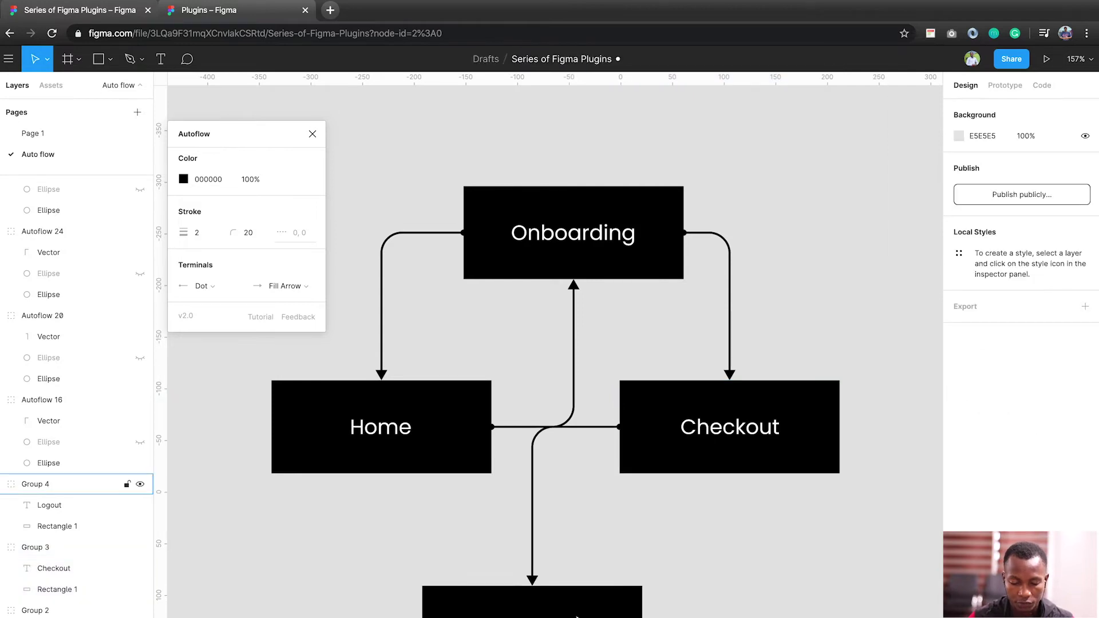
scroll(550, 343, down, 5)
scroll(808, 276, down, 5)
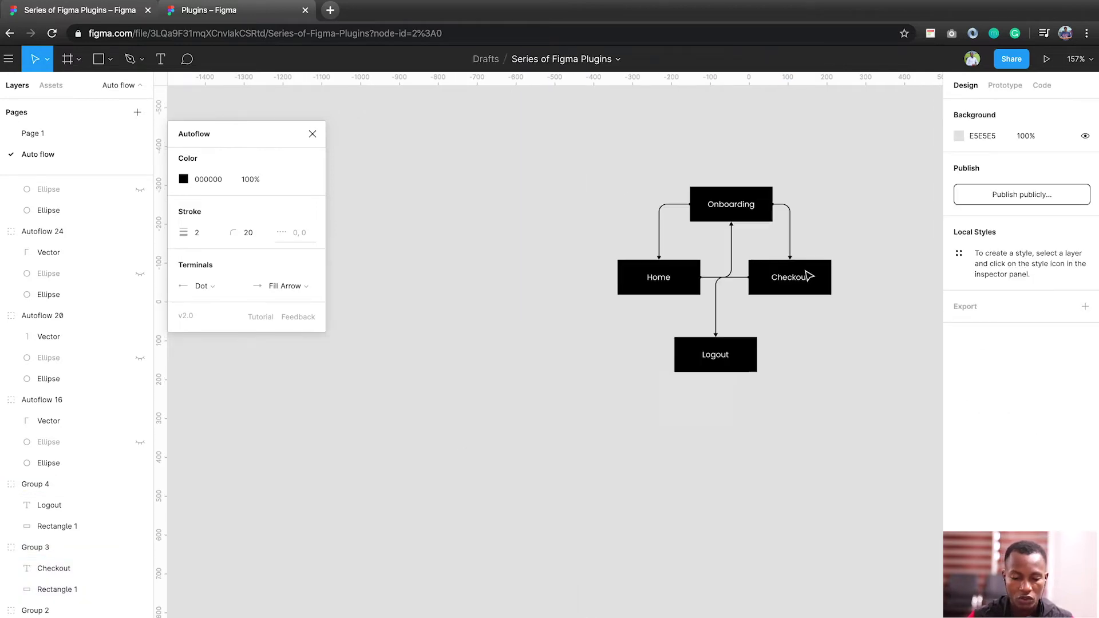
scroll(553, 364, right, 2)
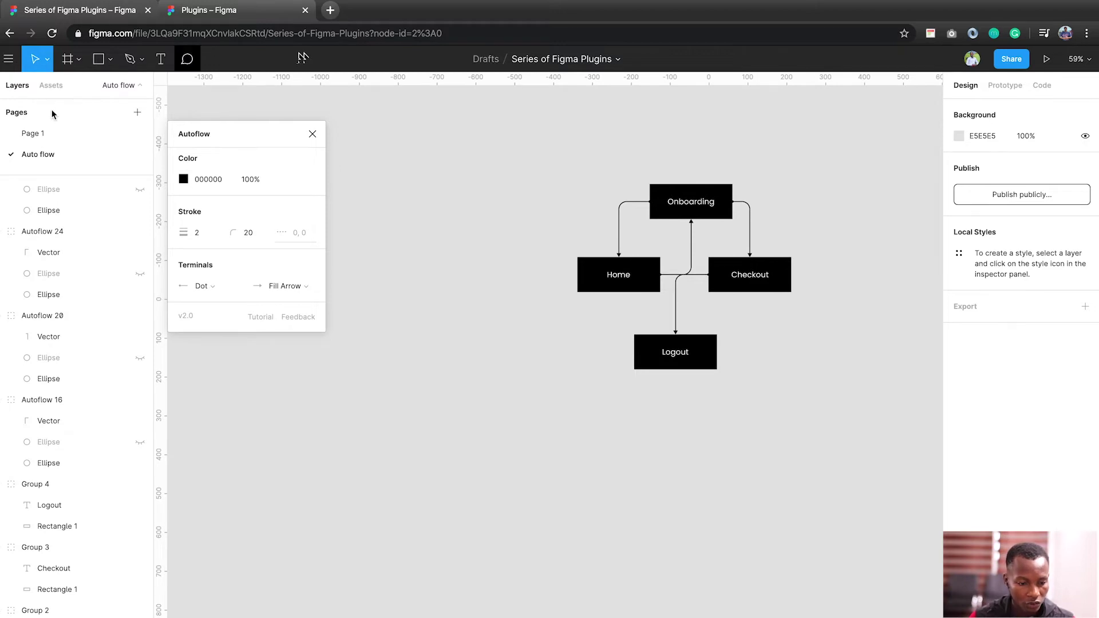
From Page 1, add a new page to the file and name it 'Blob'
click(50, 137)
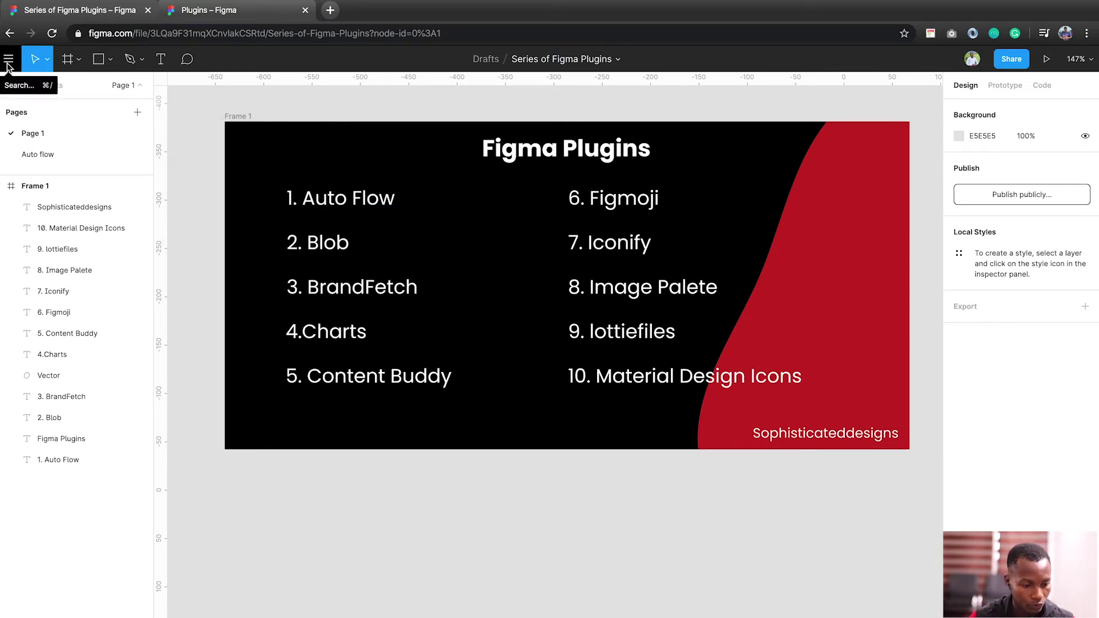
click(138, 114)
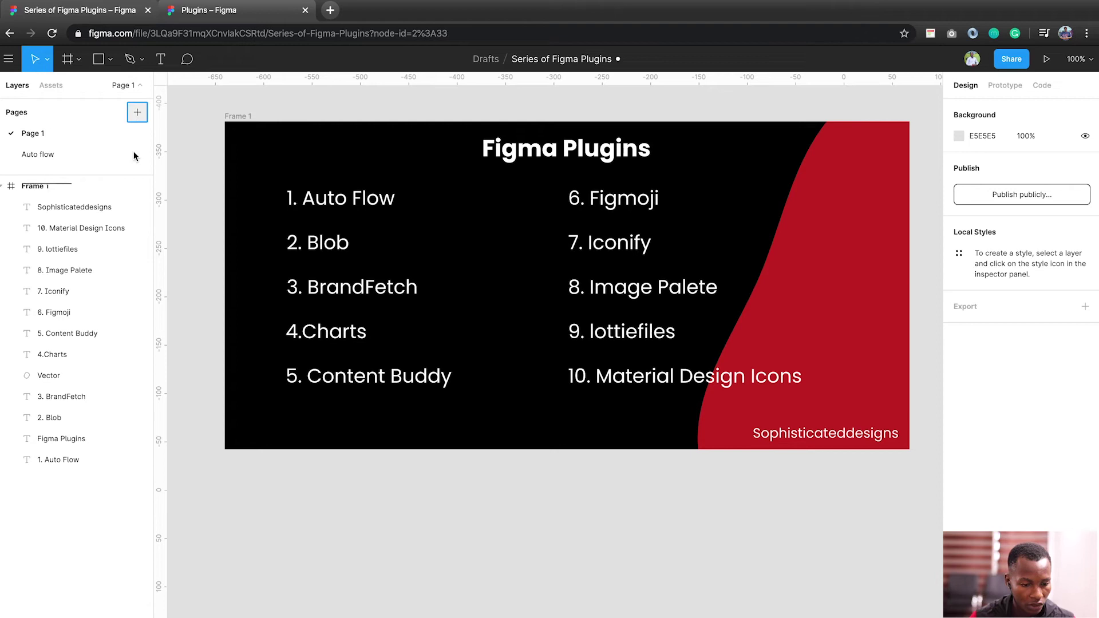
text(B)
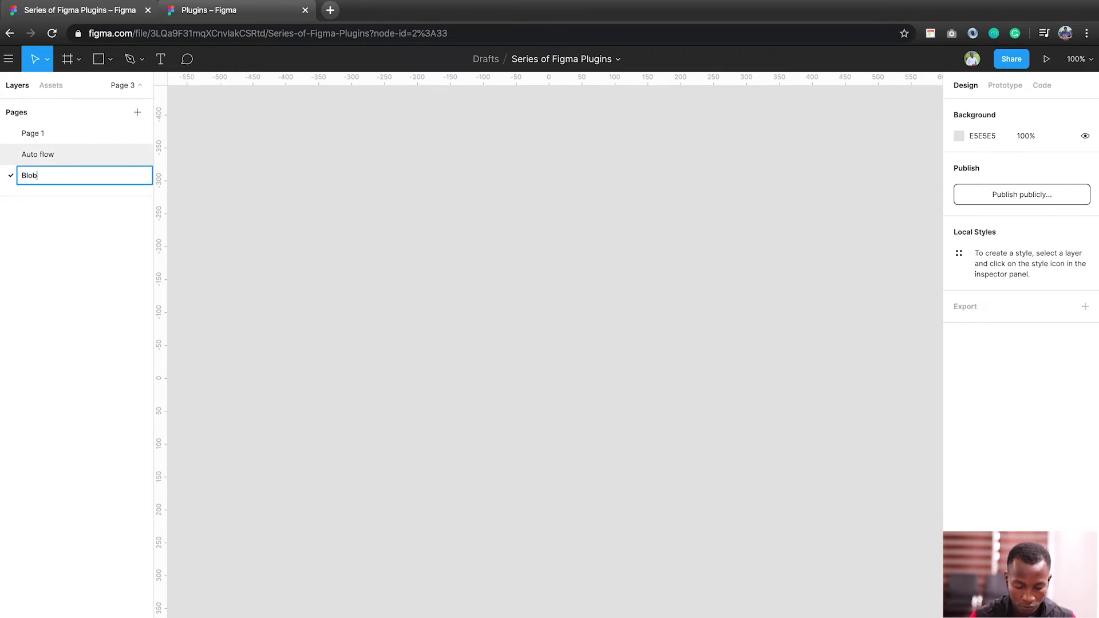
text(lob)
key(Return)
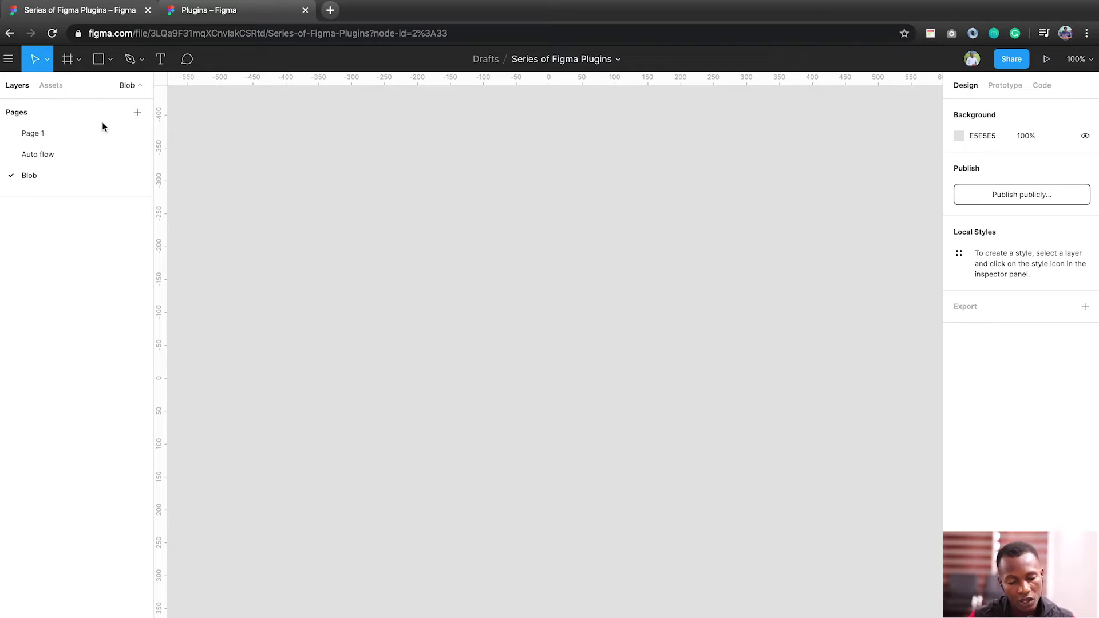
Add a Desktop frame and place a 'Logo' text label at its top-left
click(69, 61)
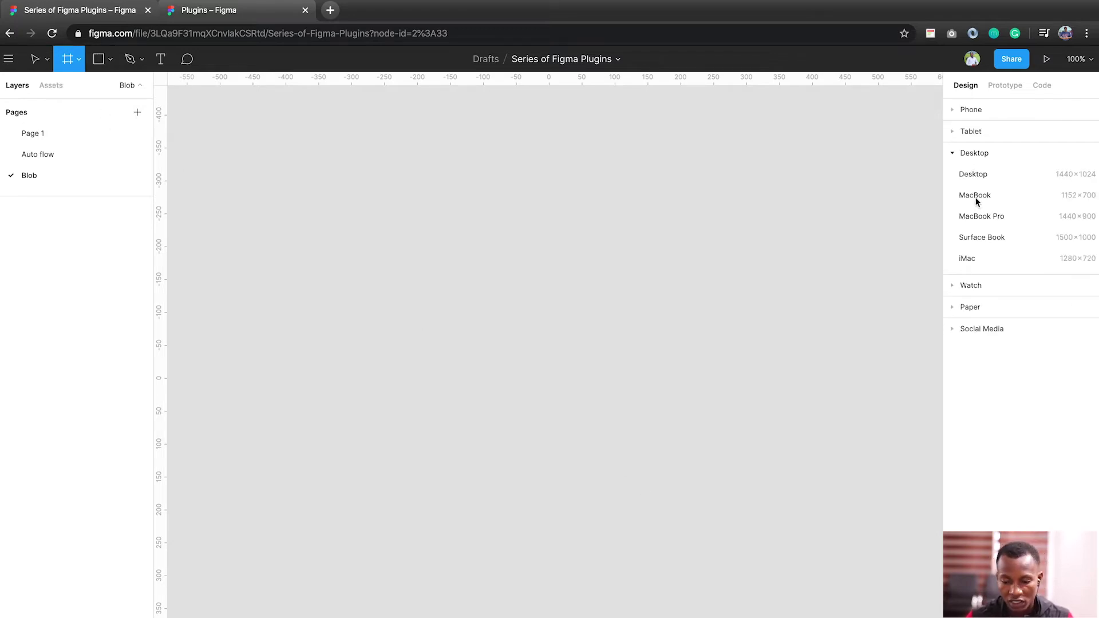
click(974, 173)
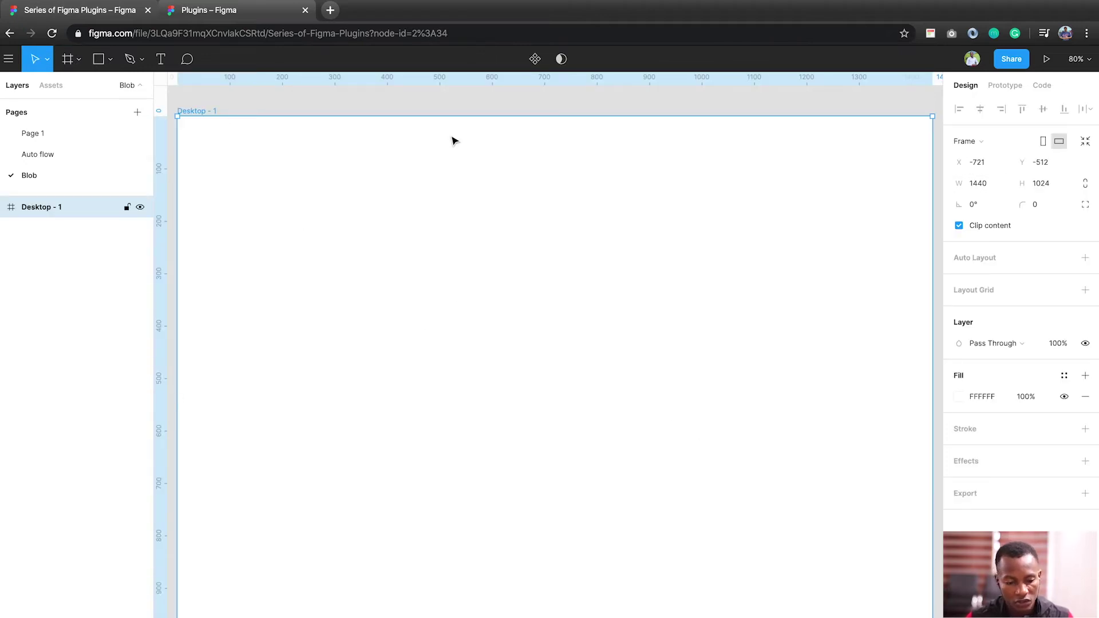
key(t)
click(209, 139)
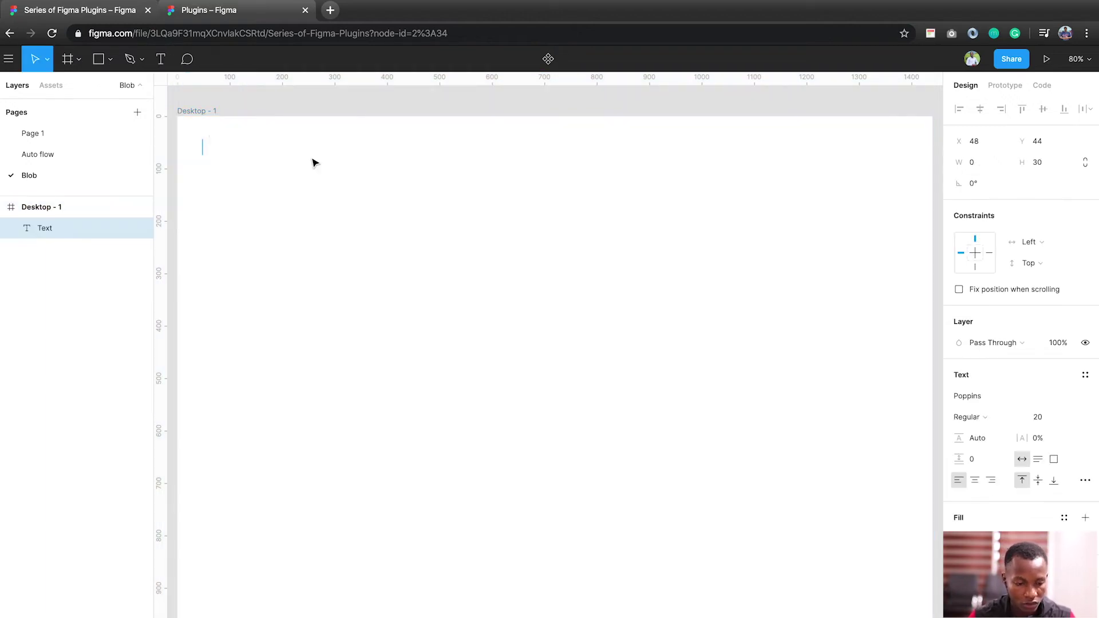
text(Logo)
key(BackSpace)
key(BackSpace)
key(BackSpace)
key(BackSpace)
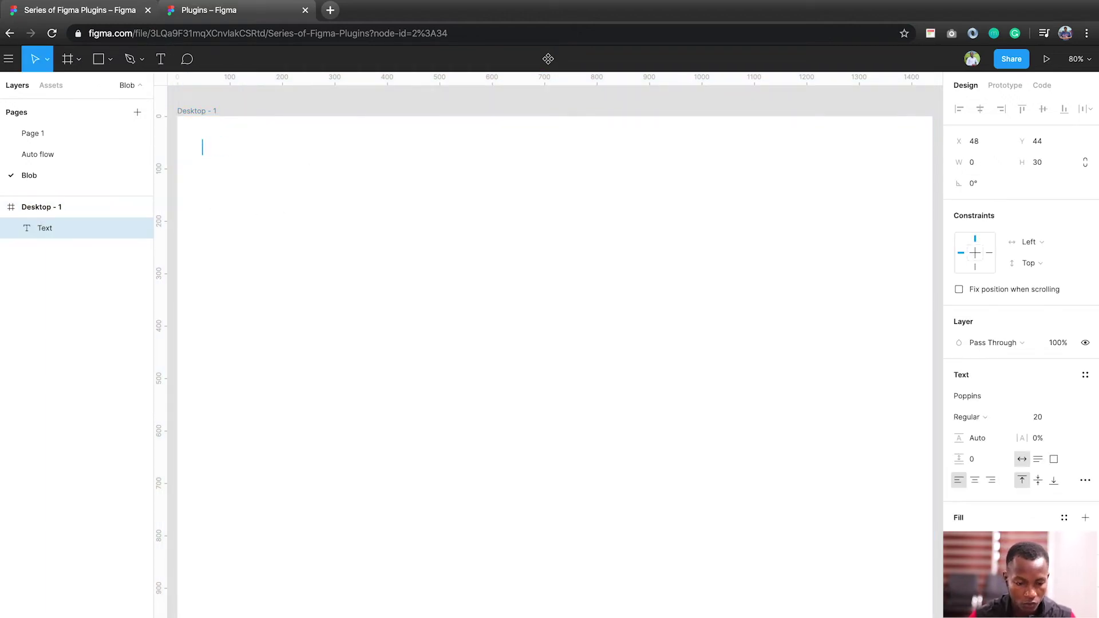
key(Escape)
Copy the label to the top-right as 'Nav item' and duplicate it into three Nav Items
drag(223, 150, 712, 156)
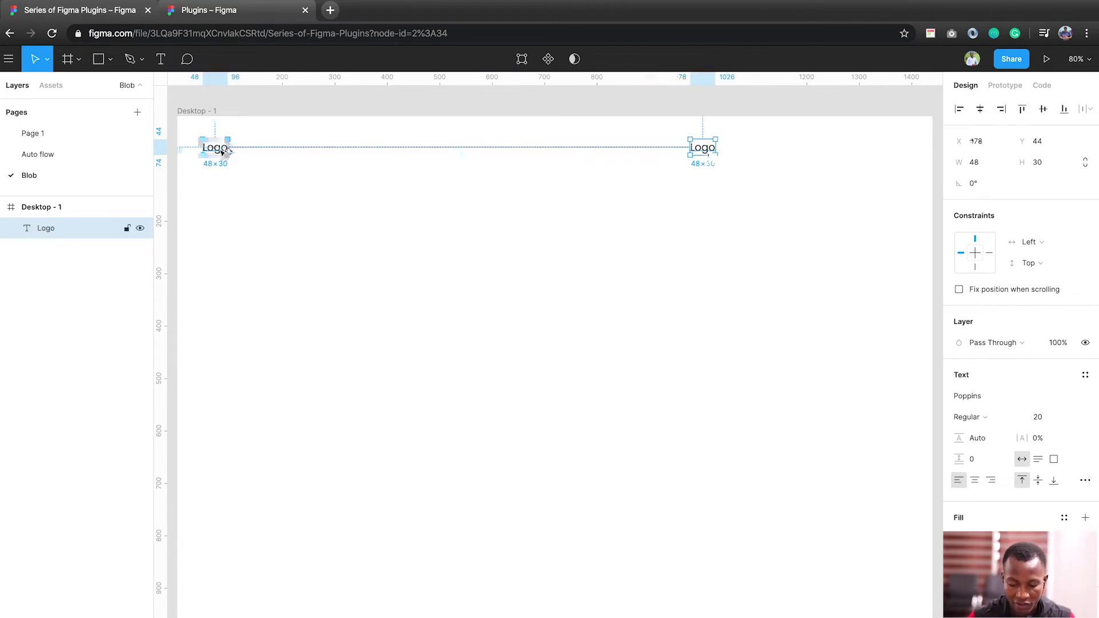
double_click(706, 150)
text(Nav)
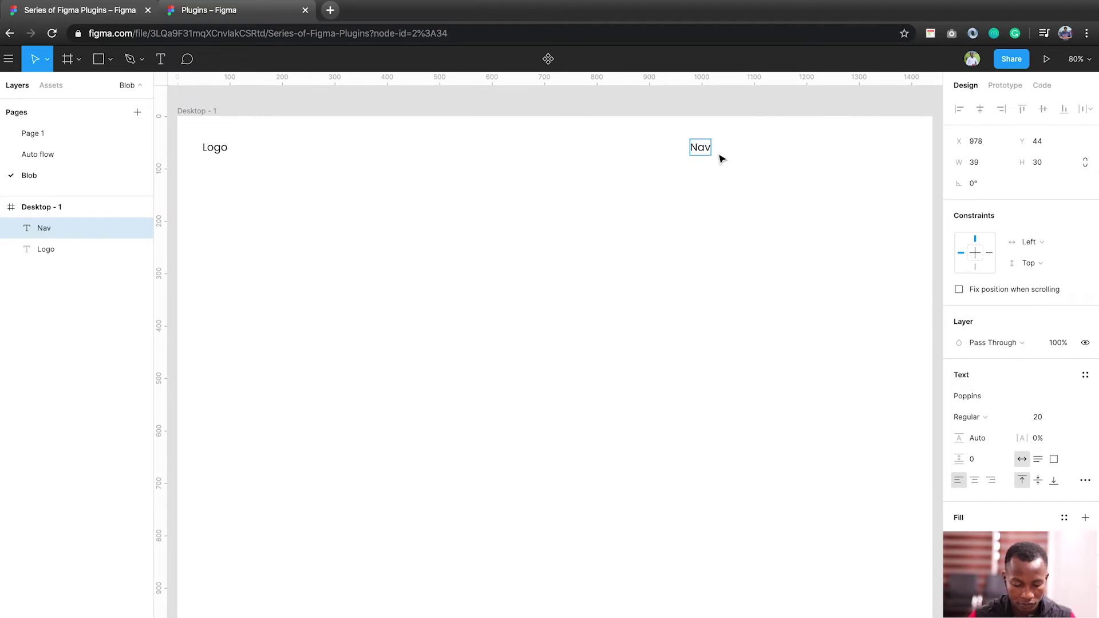
key(Escape)
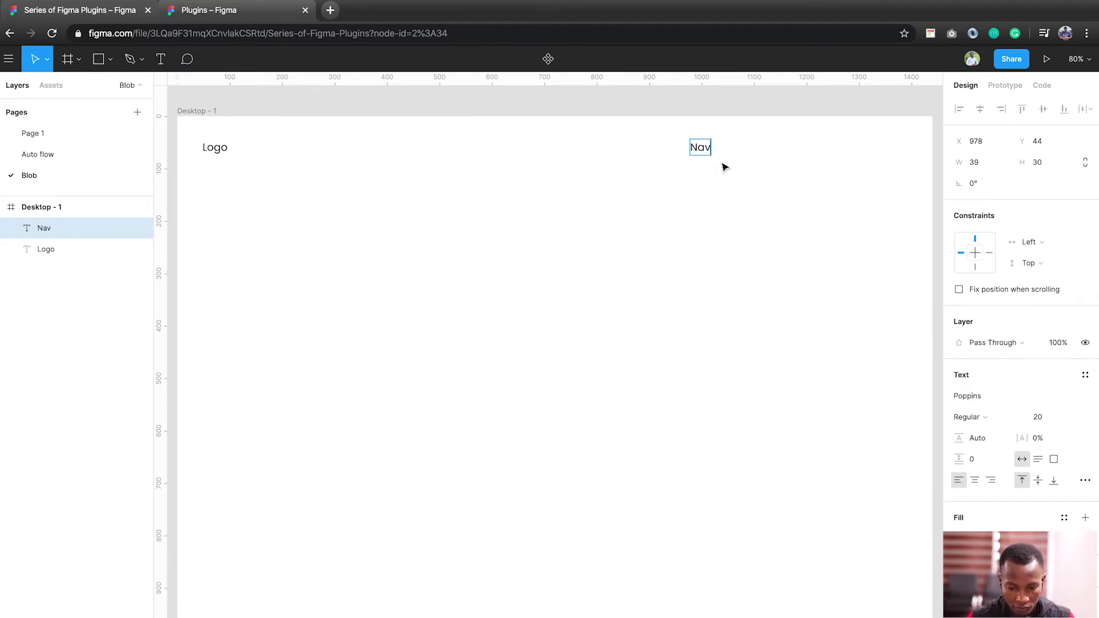
text(i)
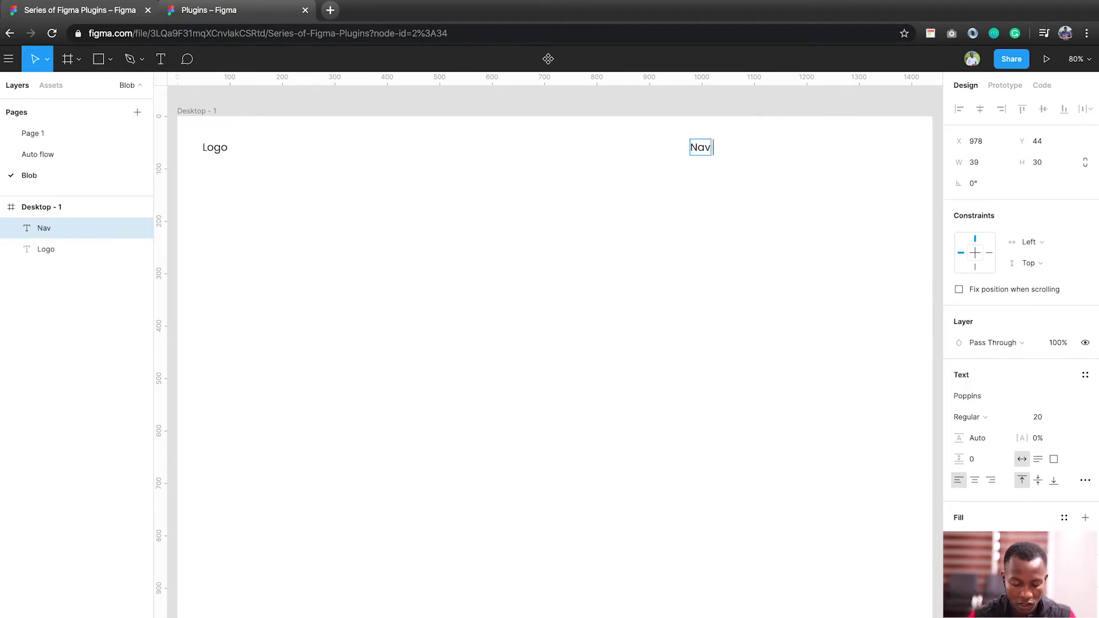
text(tem)
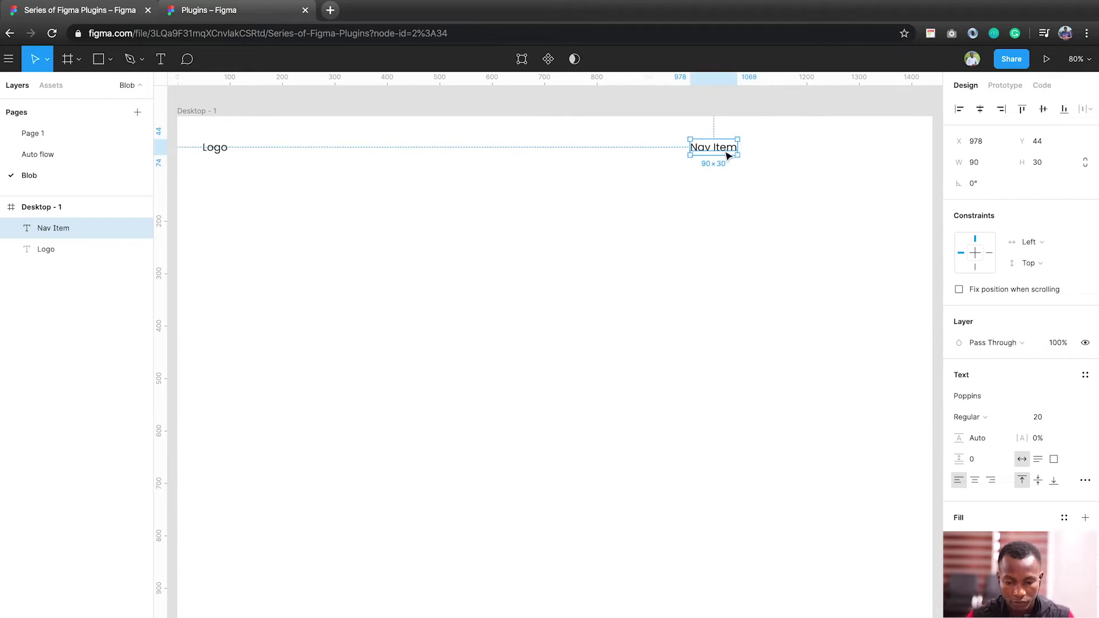
key(Escape)
alt+drag(723, 150, 779, 161)
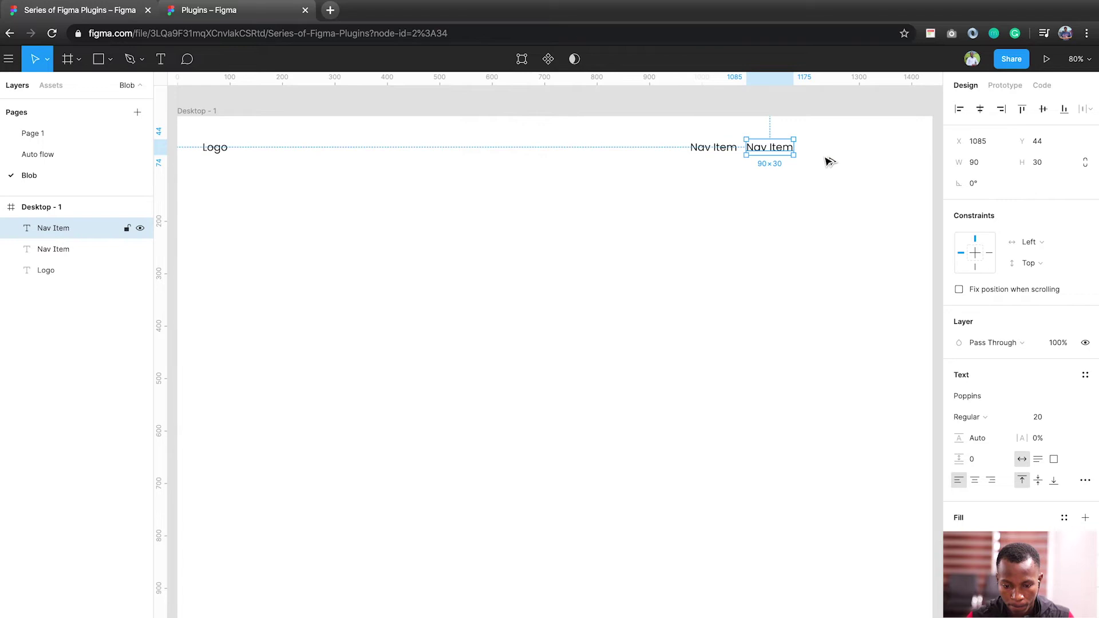
key(ctrl+d)
key(shift+Right)
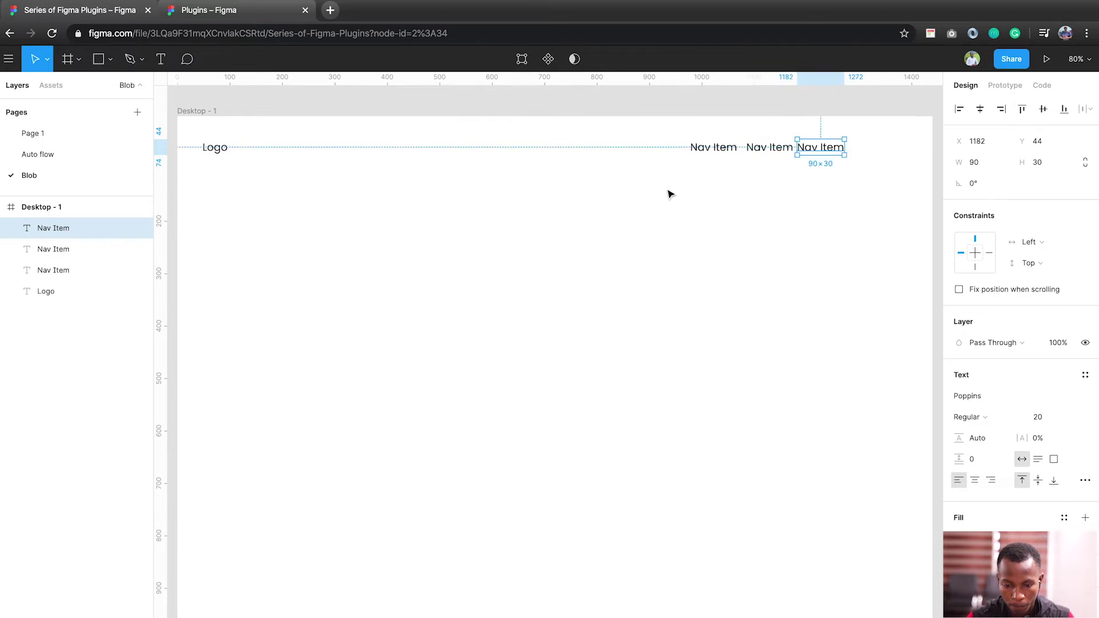
Distribute the three Nav Items horizontally with a spacing of 20
click(832, 158)
drag(666, 188, 842, 150)
click(1087, 109)
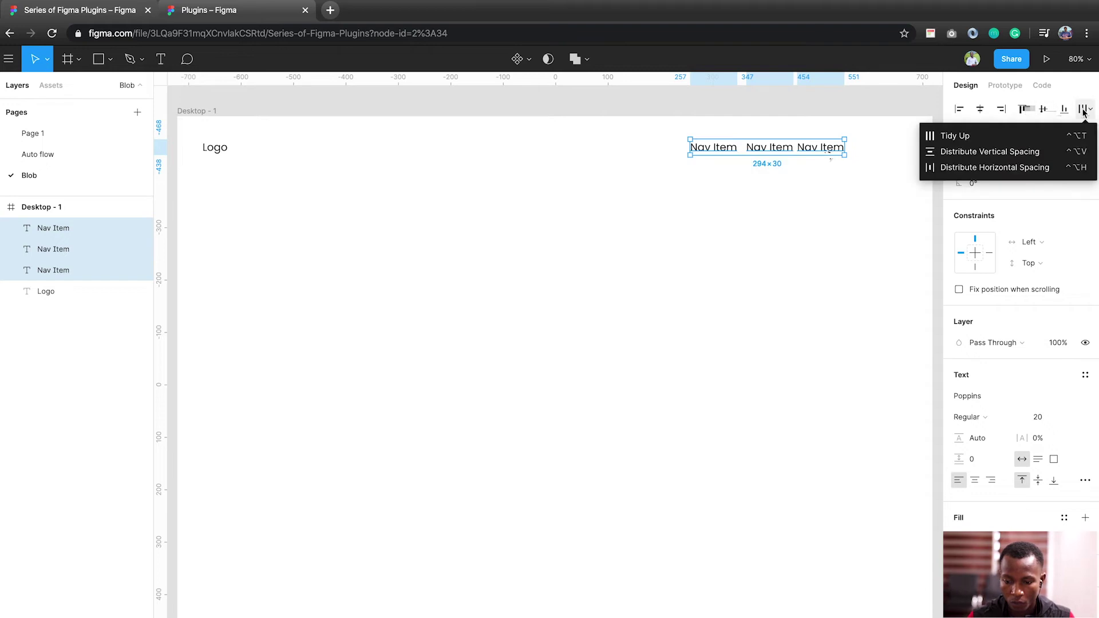
click(1032, 165)
click(781, 194)
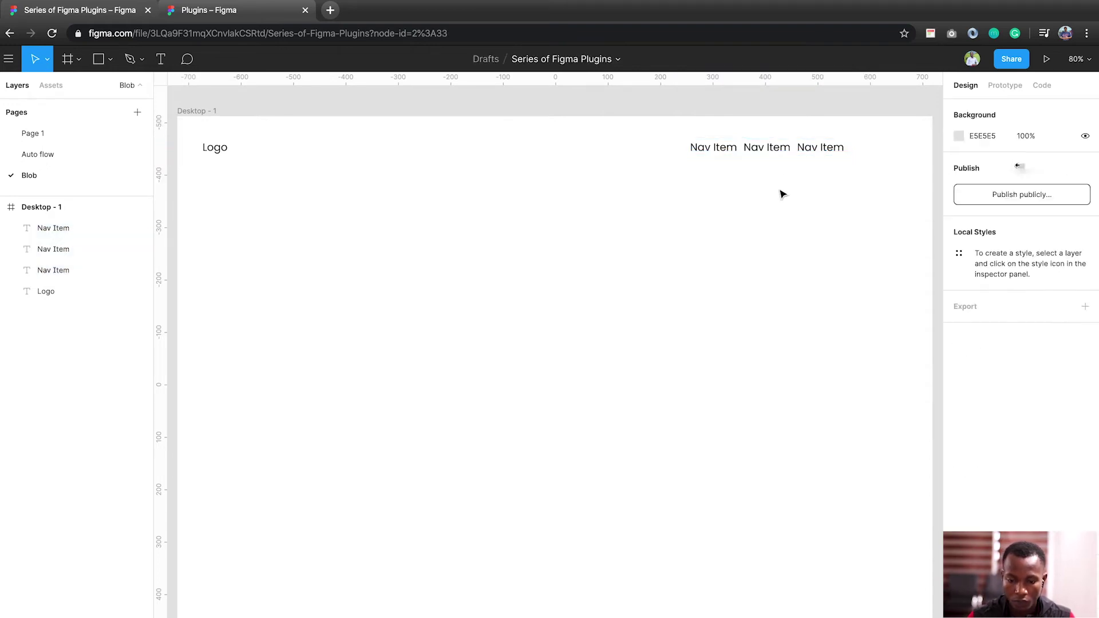
drag(688, 164, 850, 136)
click(988, 205)
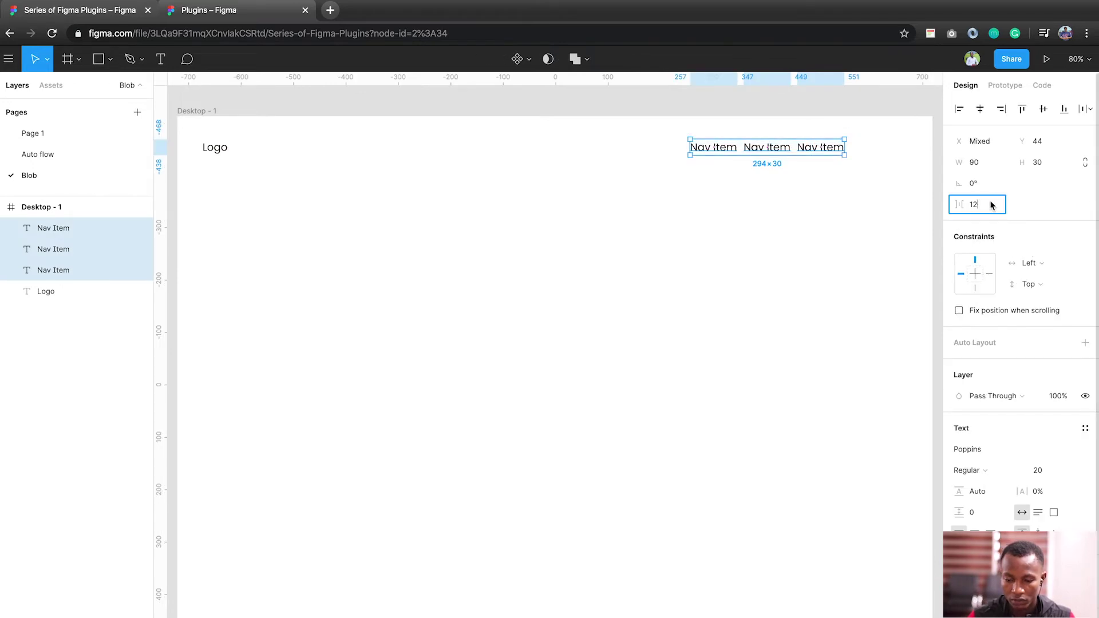
text(20)
key(Return)
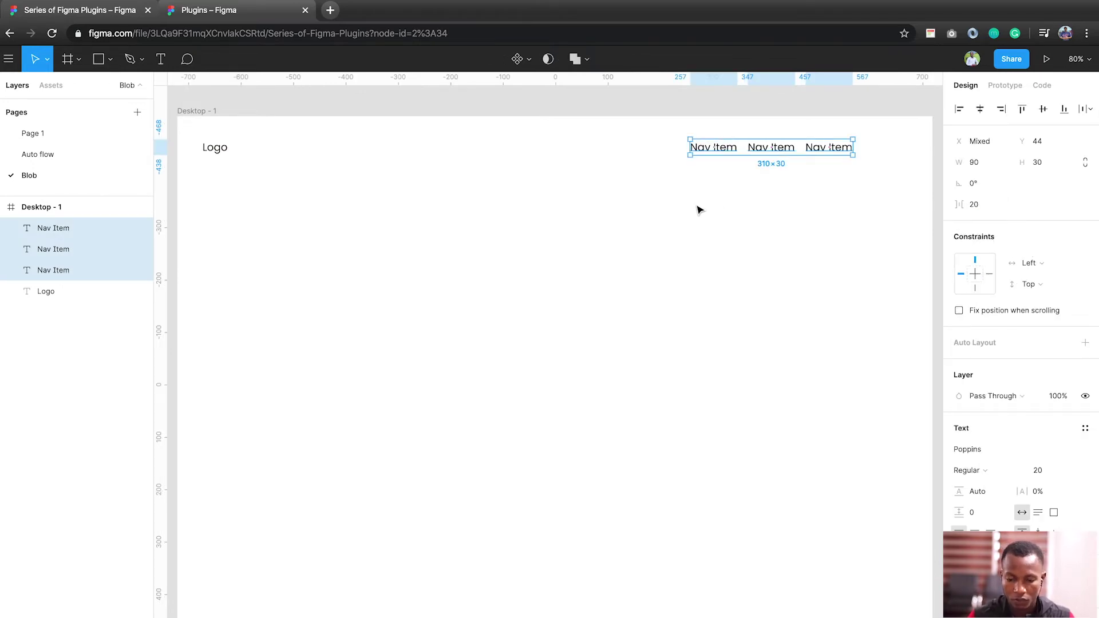
click(633, 210)
Launch the Blobs plugin, adjust Complexity and generate a first grey blob
right_click(453, 352)
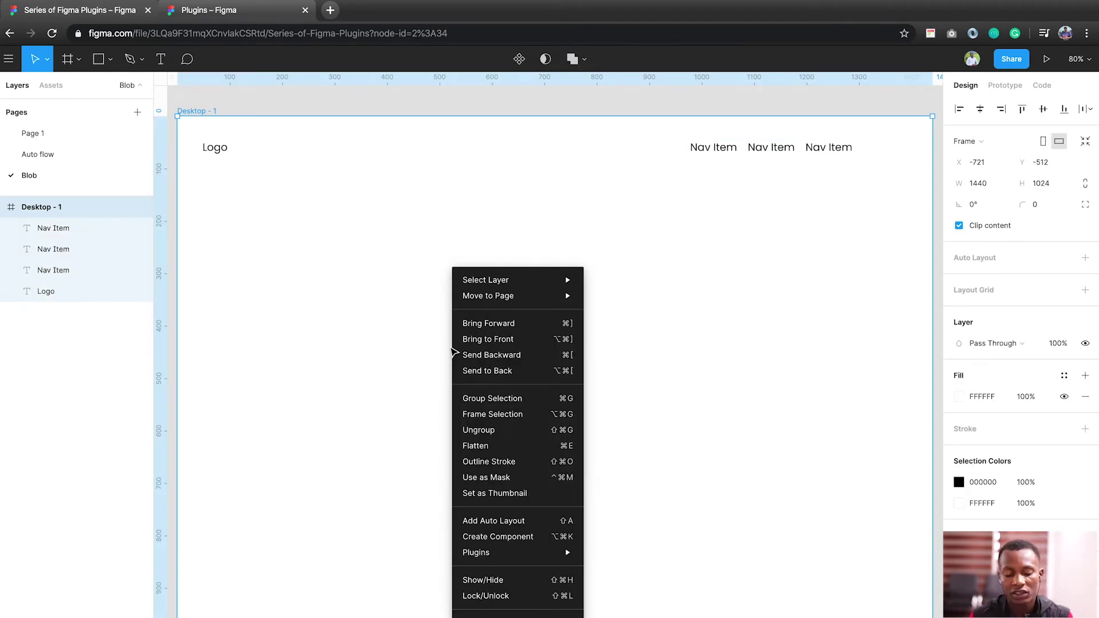
mouse_move(564, 552)
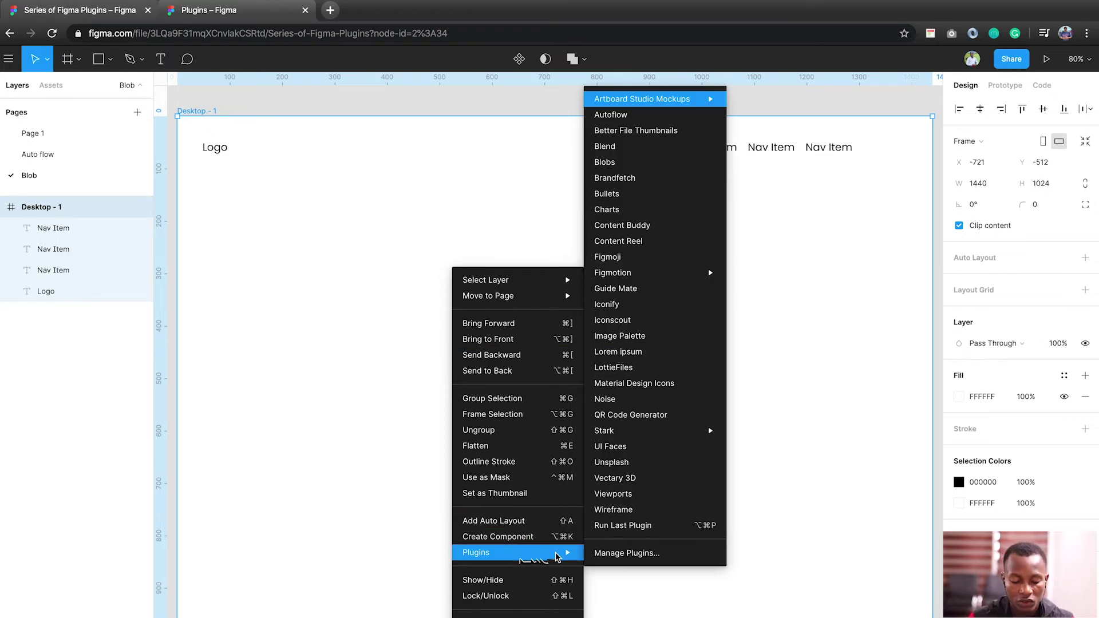
click(620, 167)
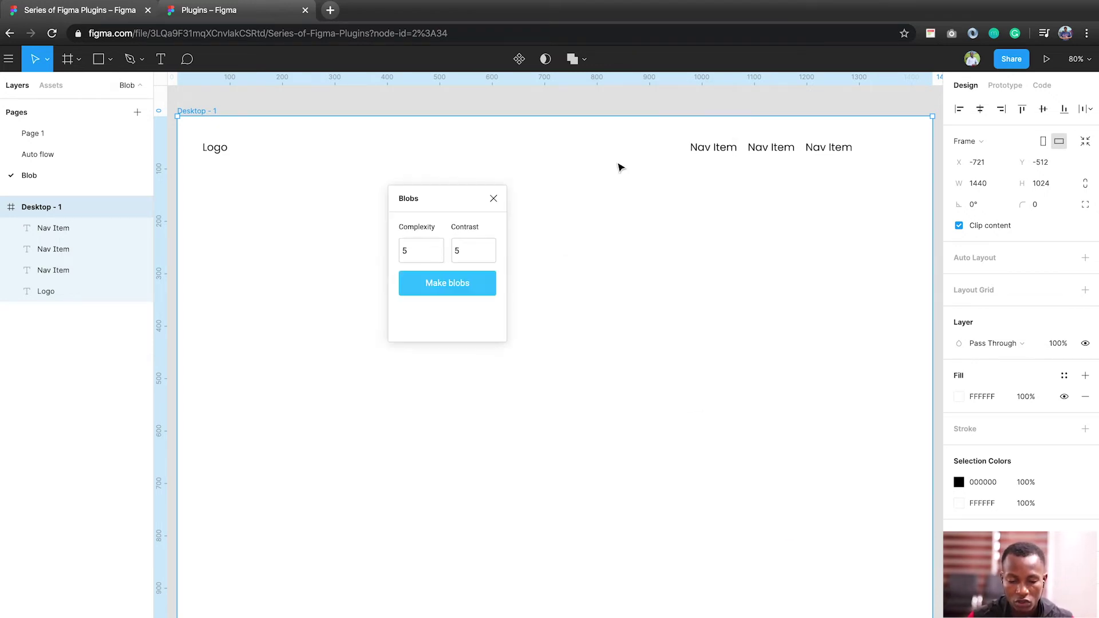
click(438, 255)
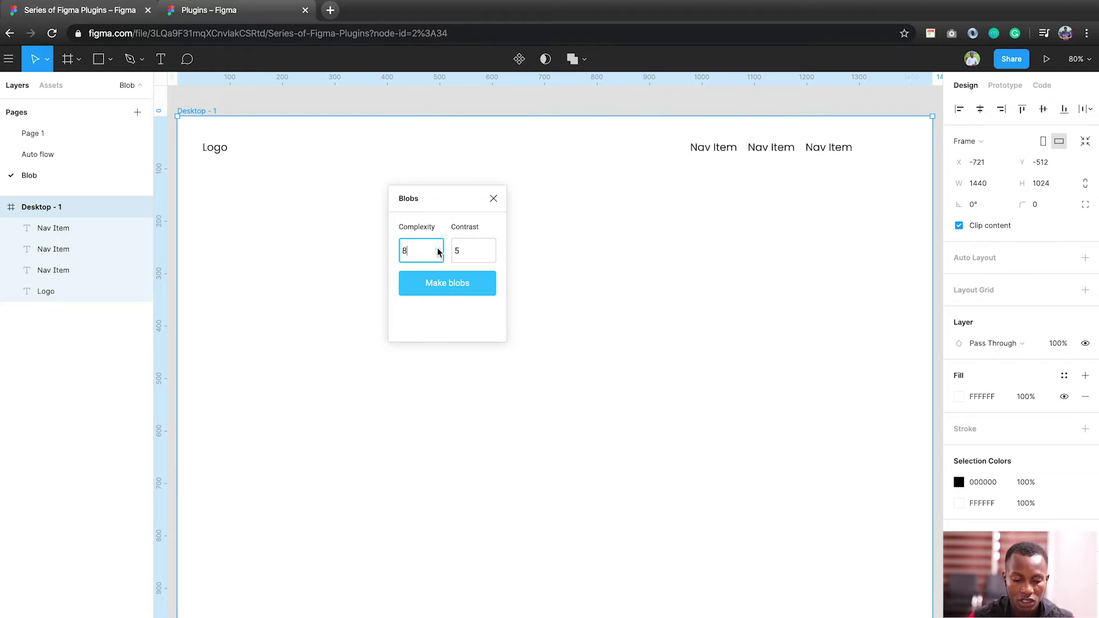
click(455, 286)
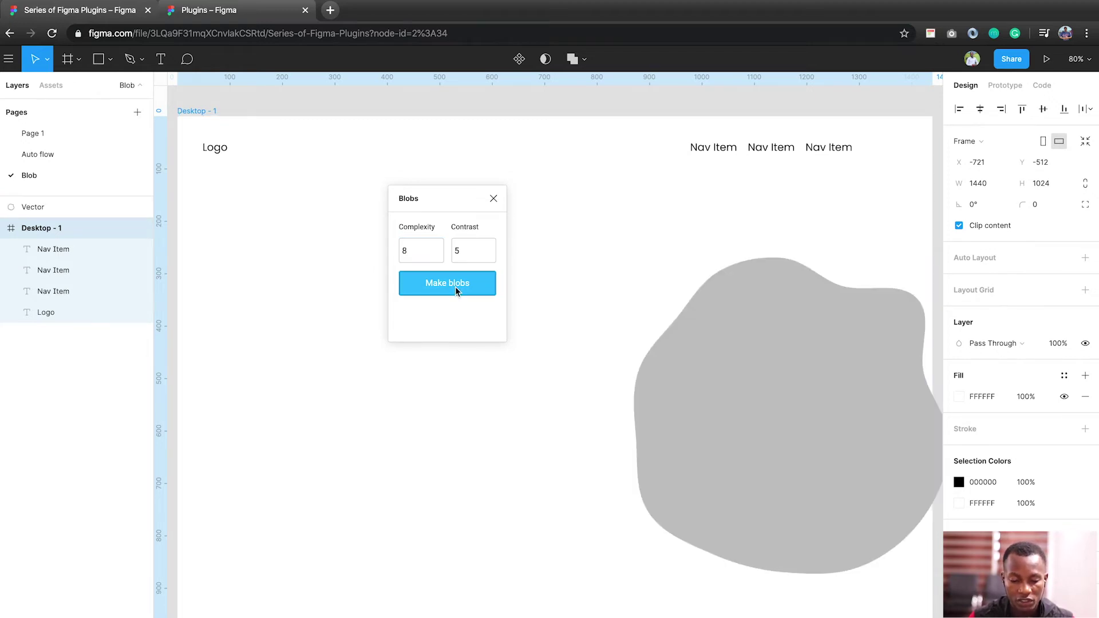
Generate more blobs with Contrast raised to 10 and Complexity changed to 6
click(491, 254)
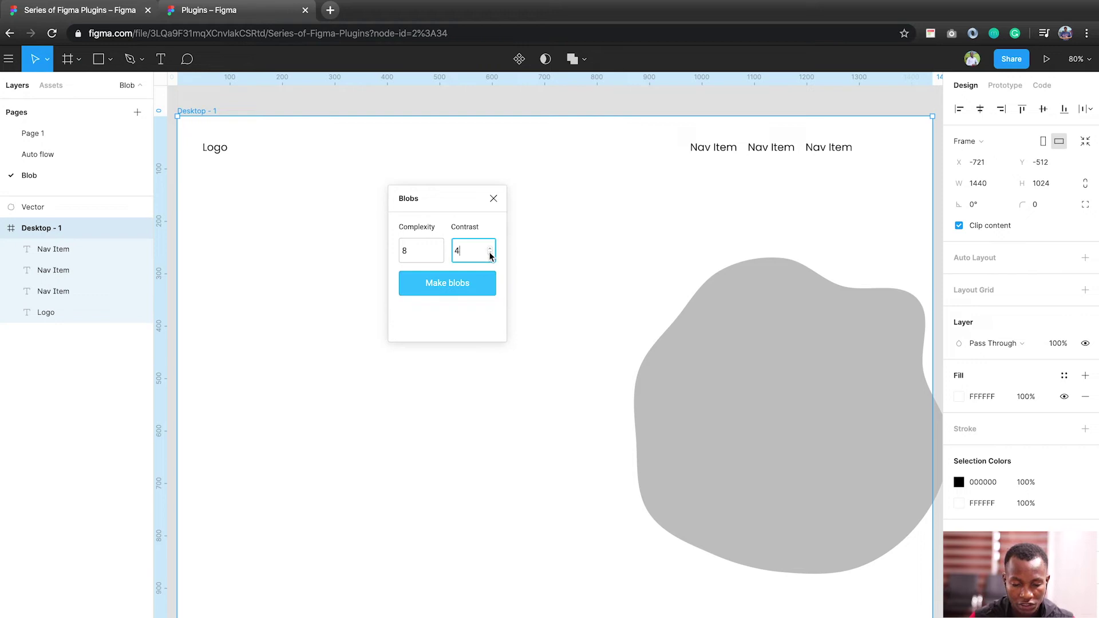
click(474, 289)
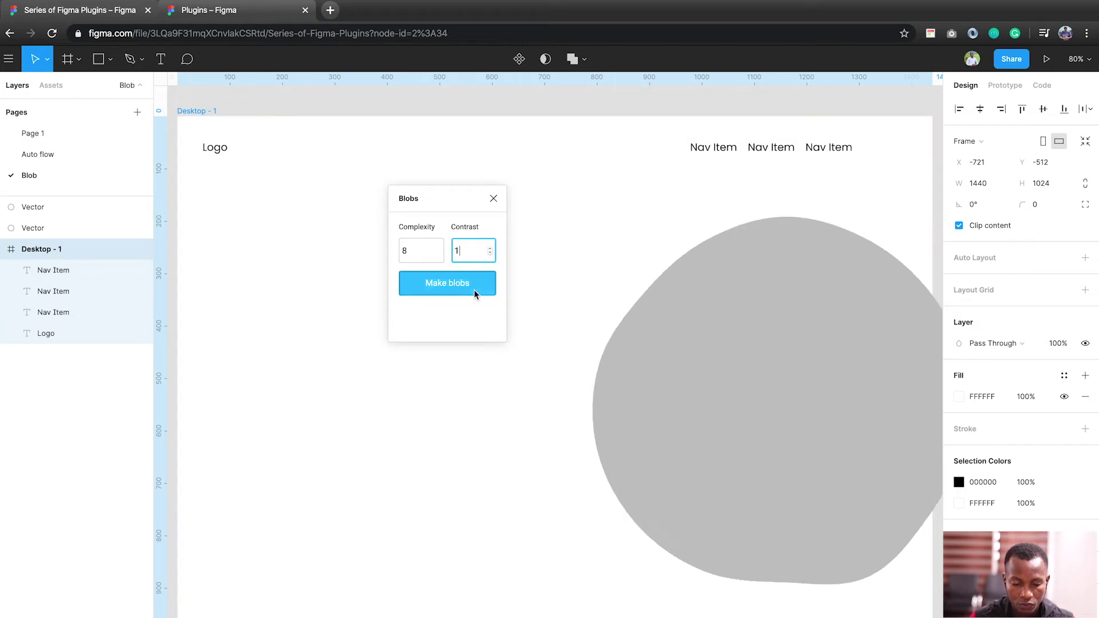
click(490, 248)
click(490, 249)
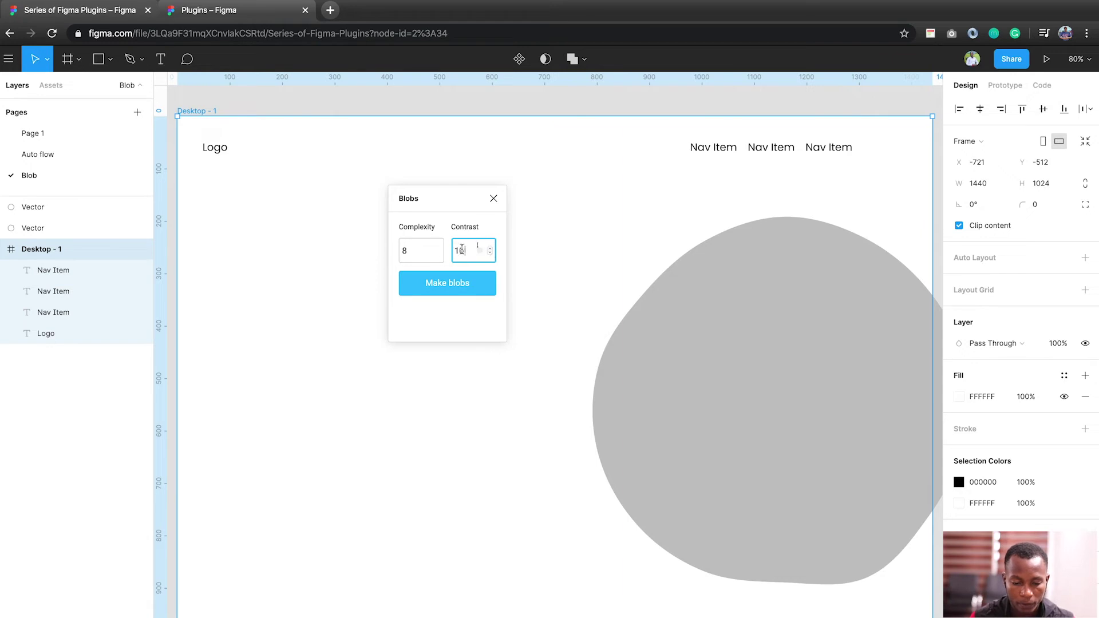
click(466, 289)
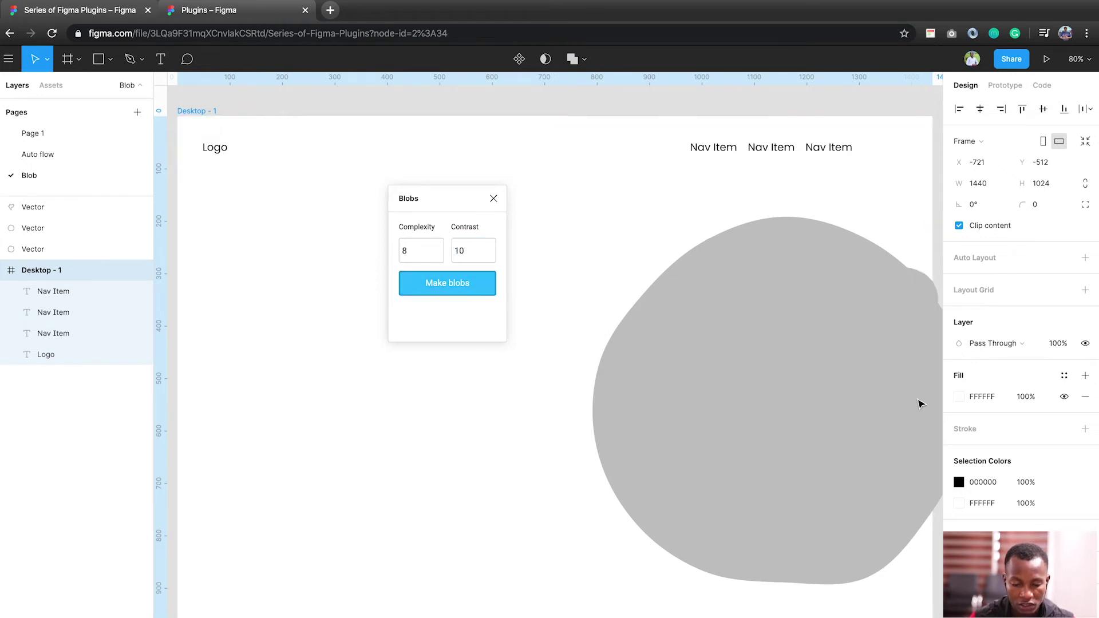
drag(766, 445, 677, 480)
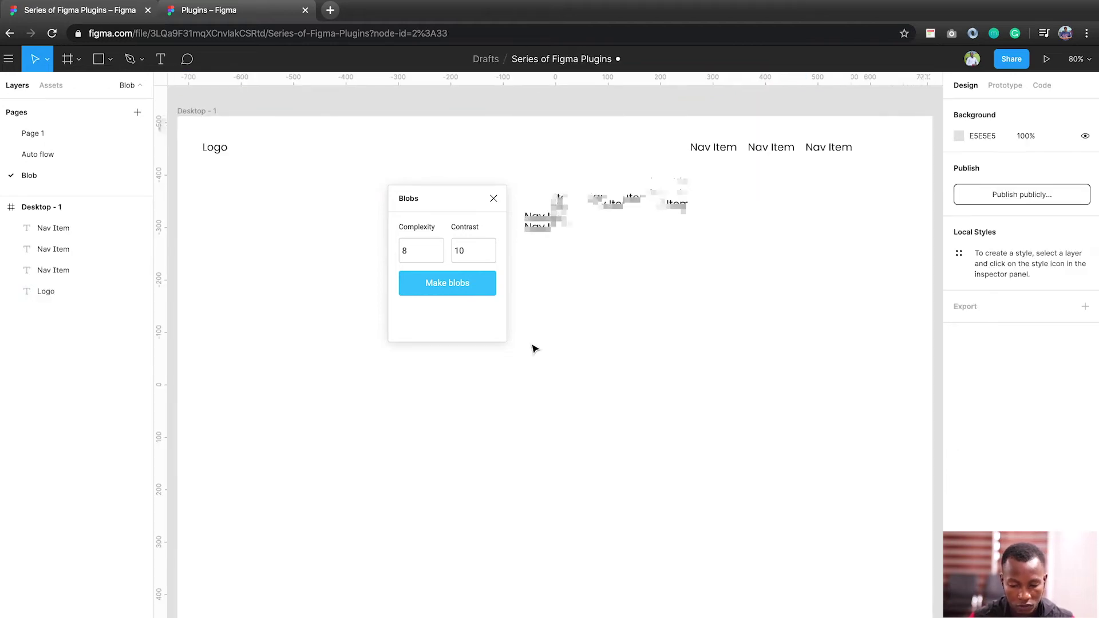
click(456, 284)
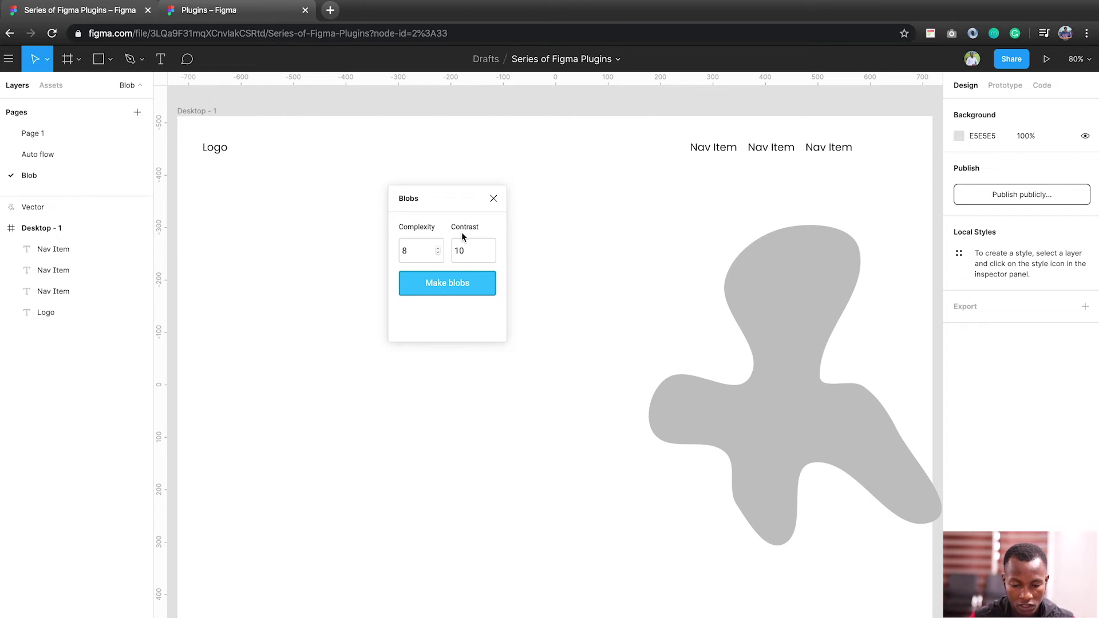
click(437, 247)
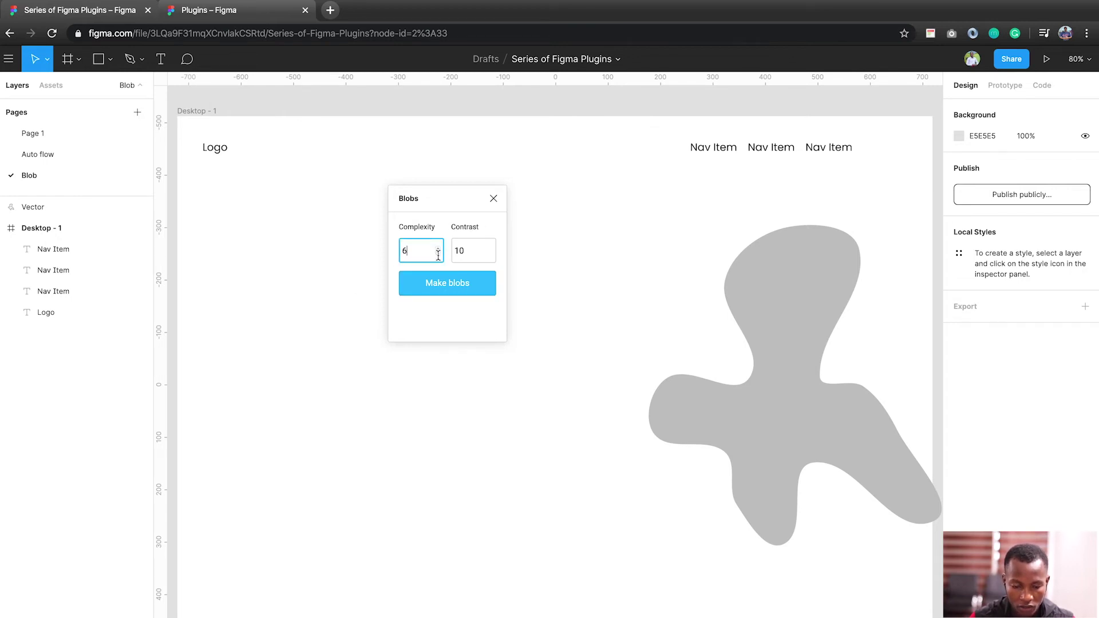
click(446, 282)
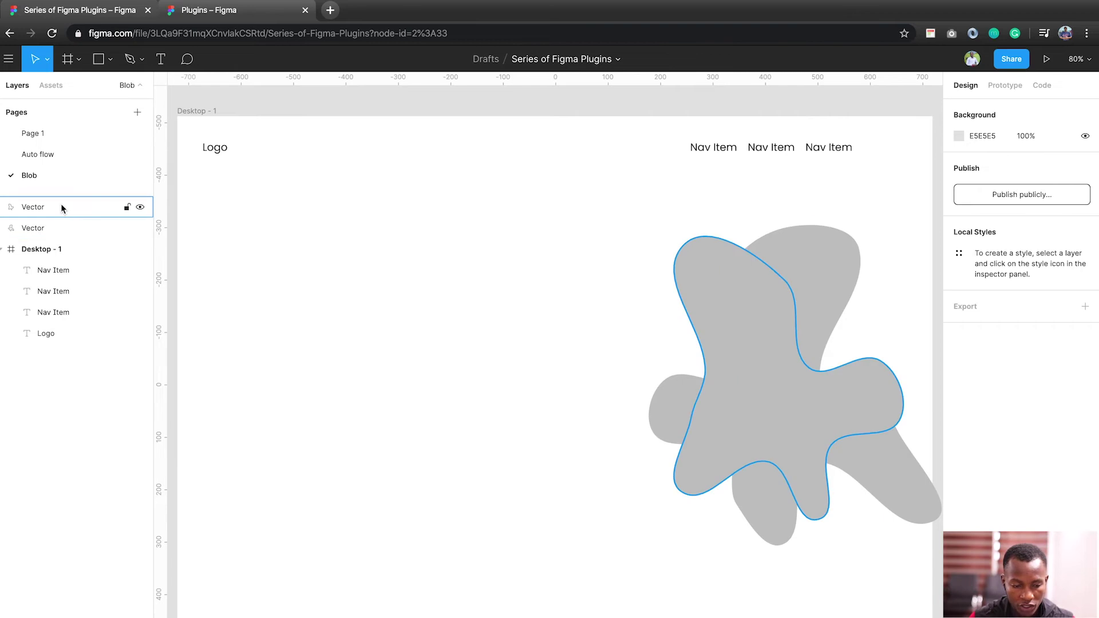
Close the Blobs plugin, move both blobs into Desktop - 1, and shift one left
click(61, 209)
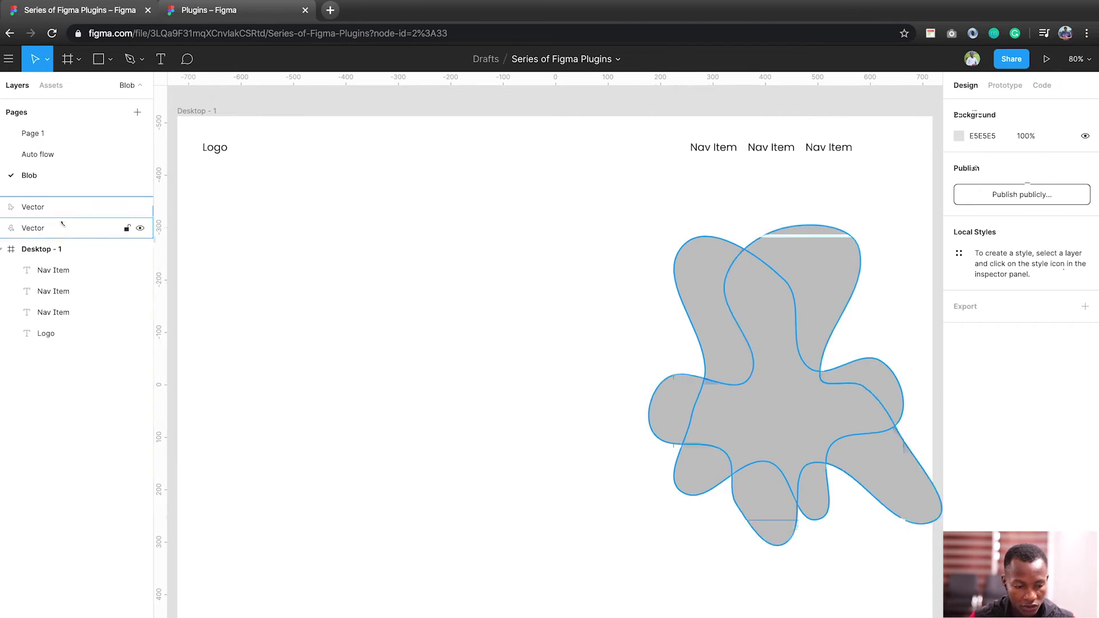
shift+click(61, 228)
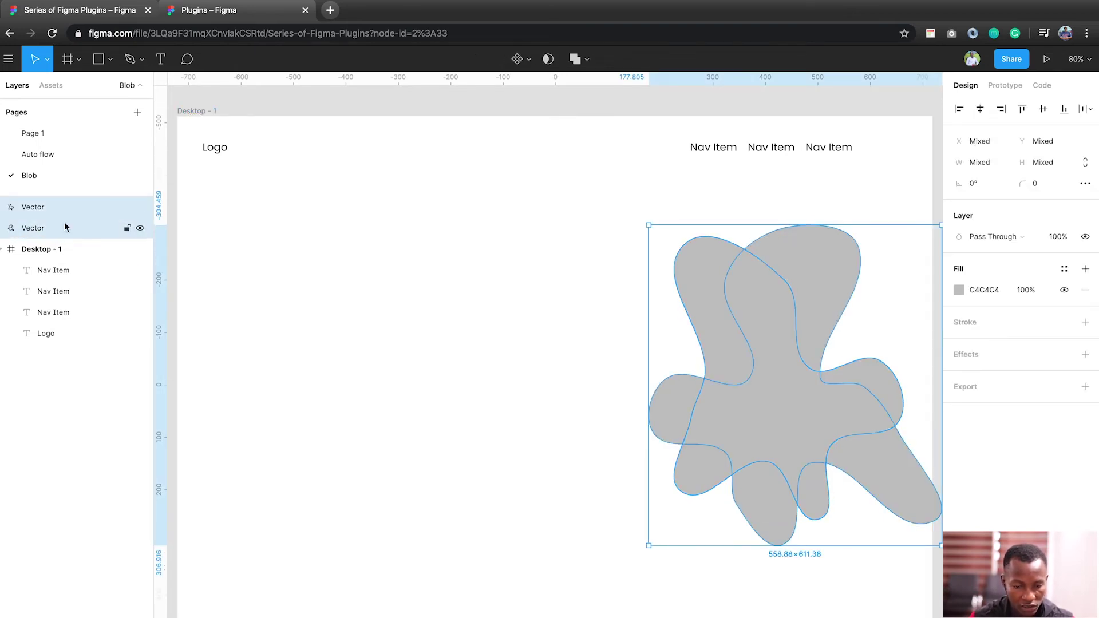
drag(63, 228, 68, 268)
drag(768, 405, 769, 406)
drag(580, 441, 468, 441)
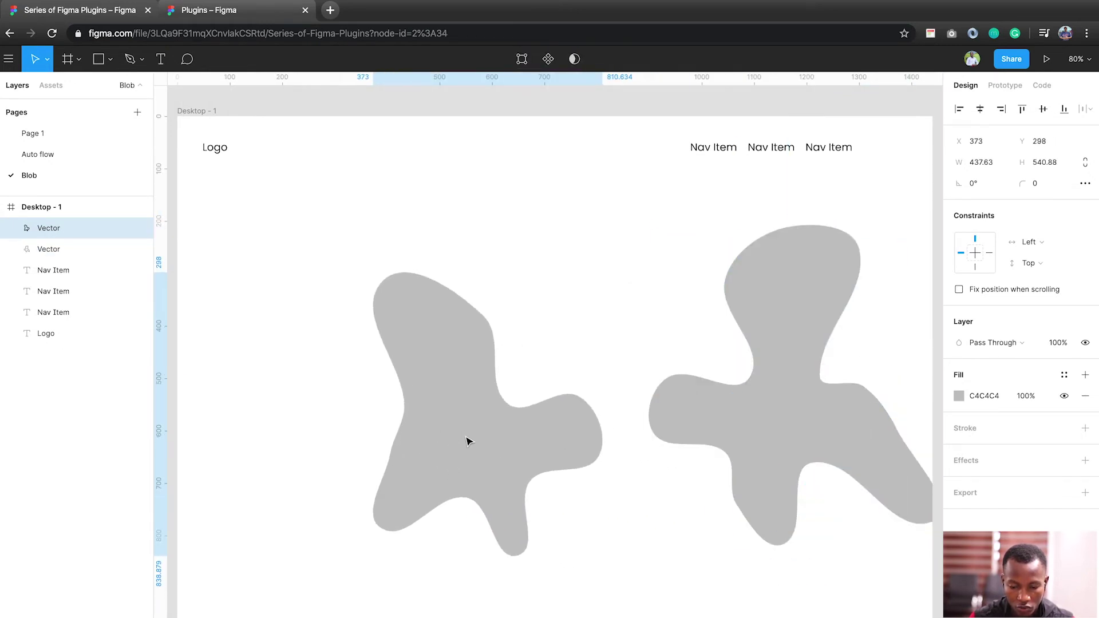
Reshape the left blob's anchor points and fill it red C92525
double_click(468, 441)
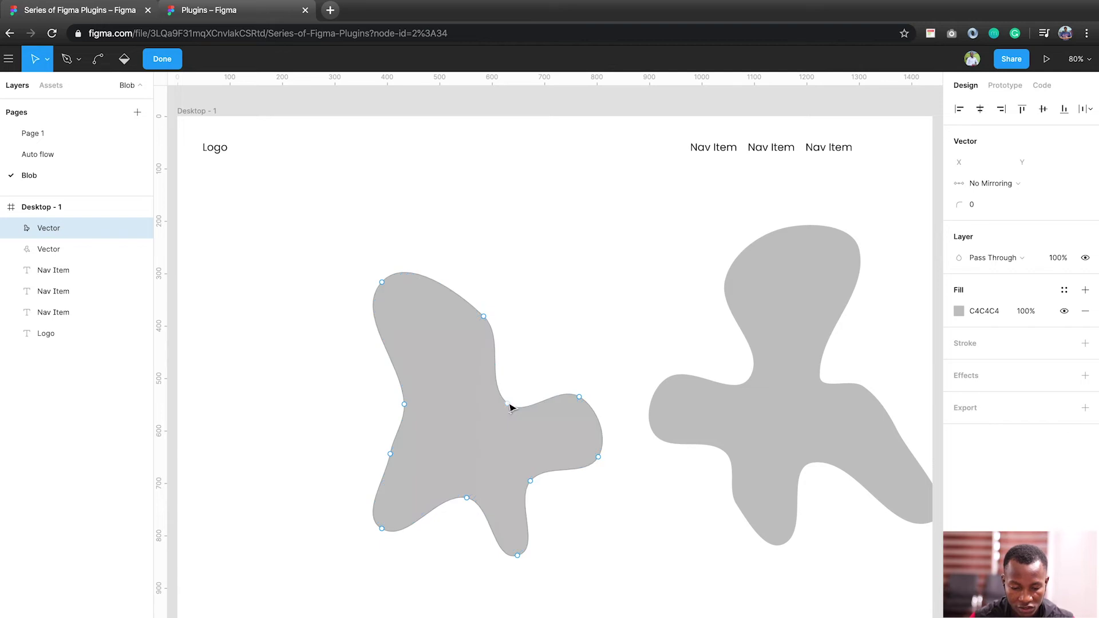
drag(509, 406, 601, 274)
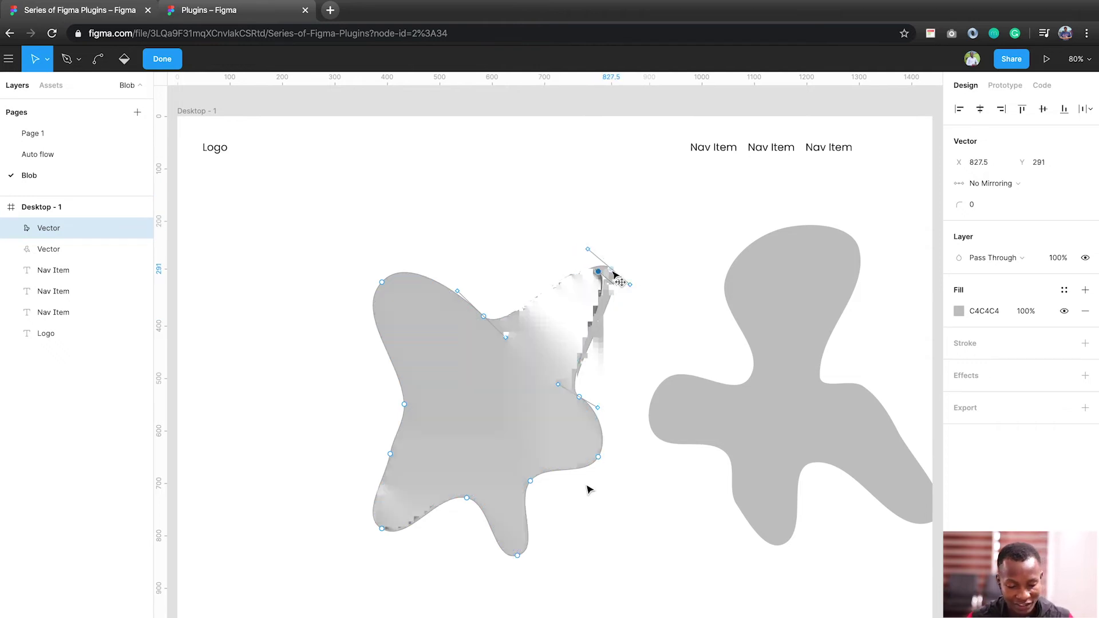
key(Escape)
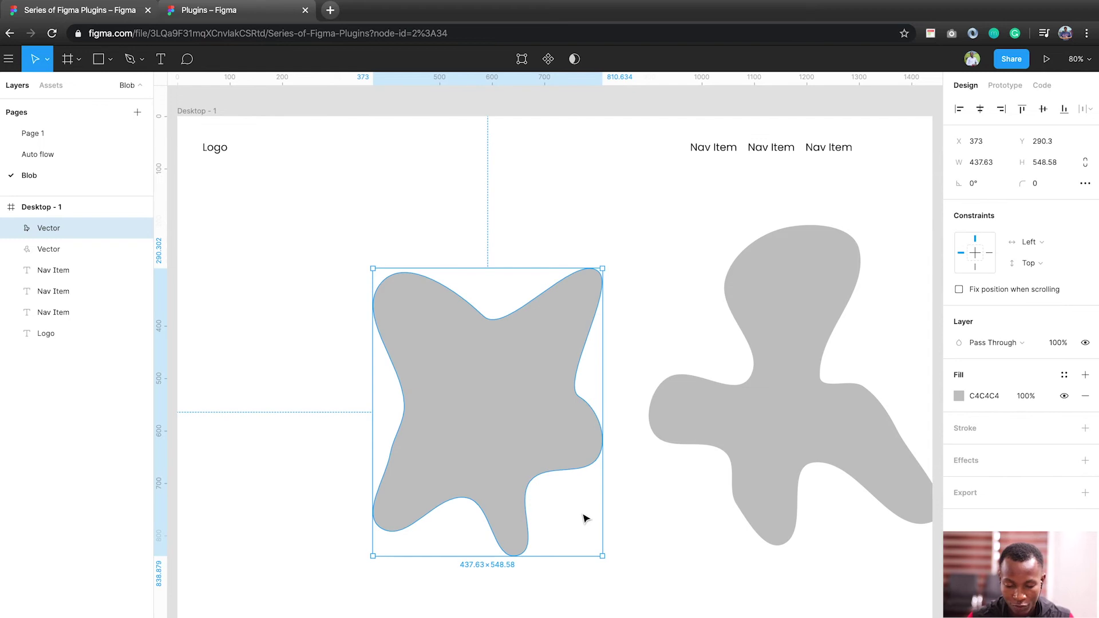
click(628, 519)
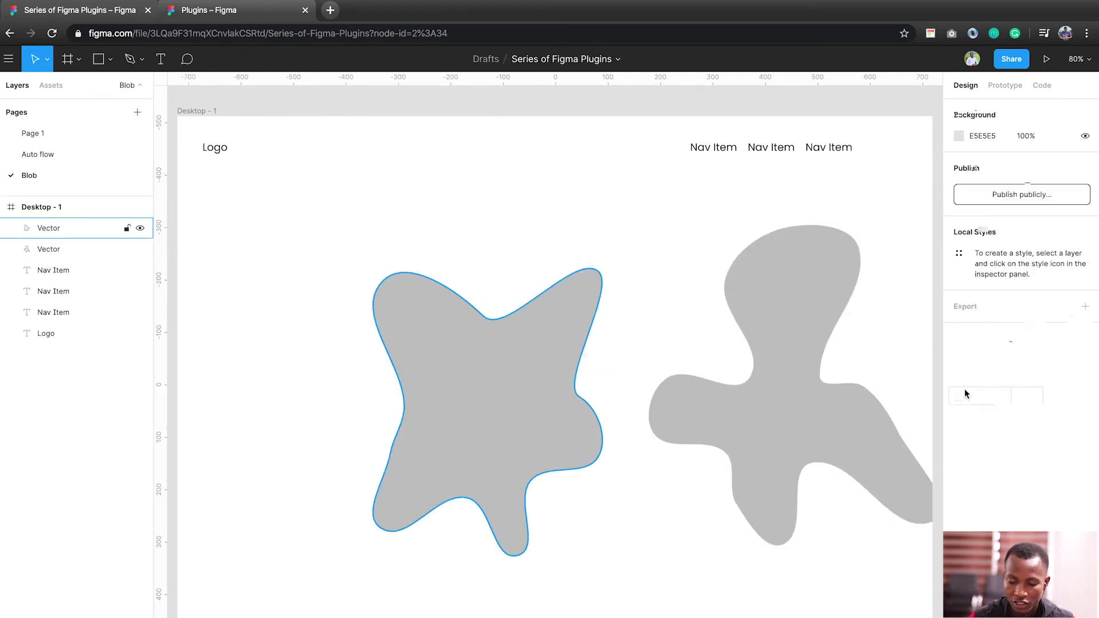
key(ctrl+z)
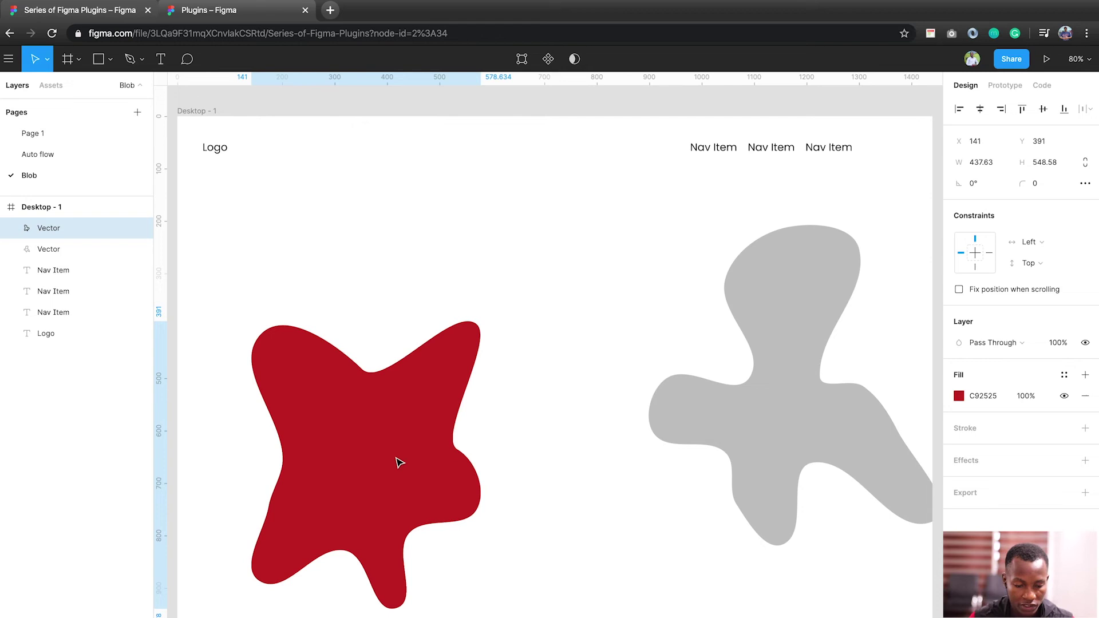
key(alt)
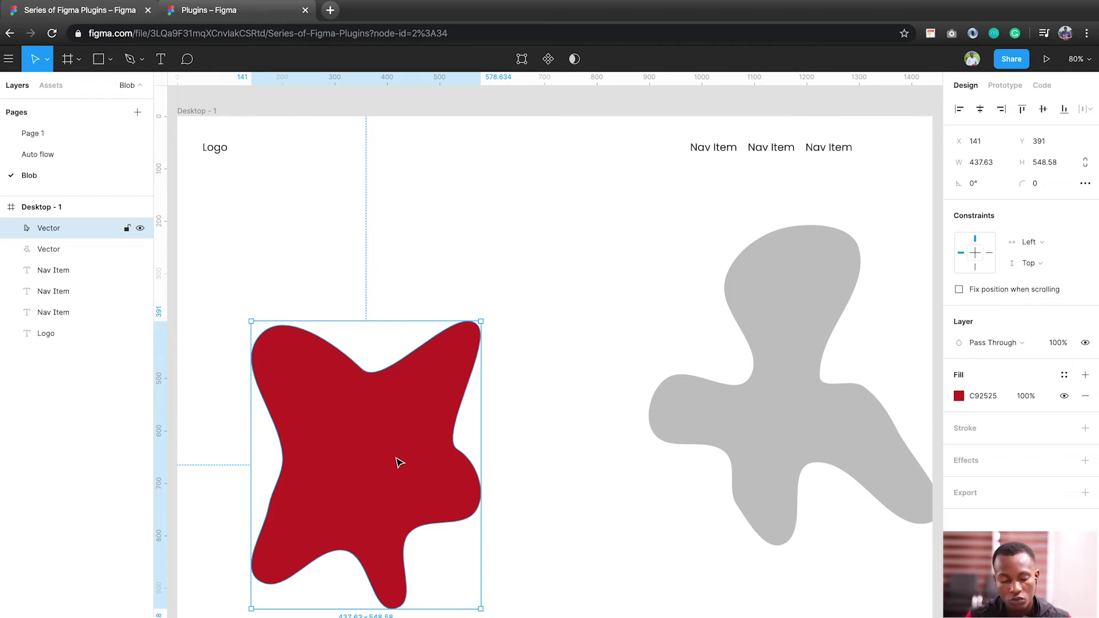
click(534, 400)
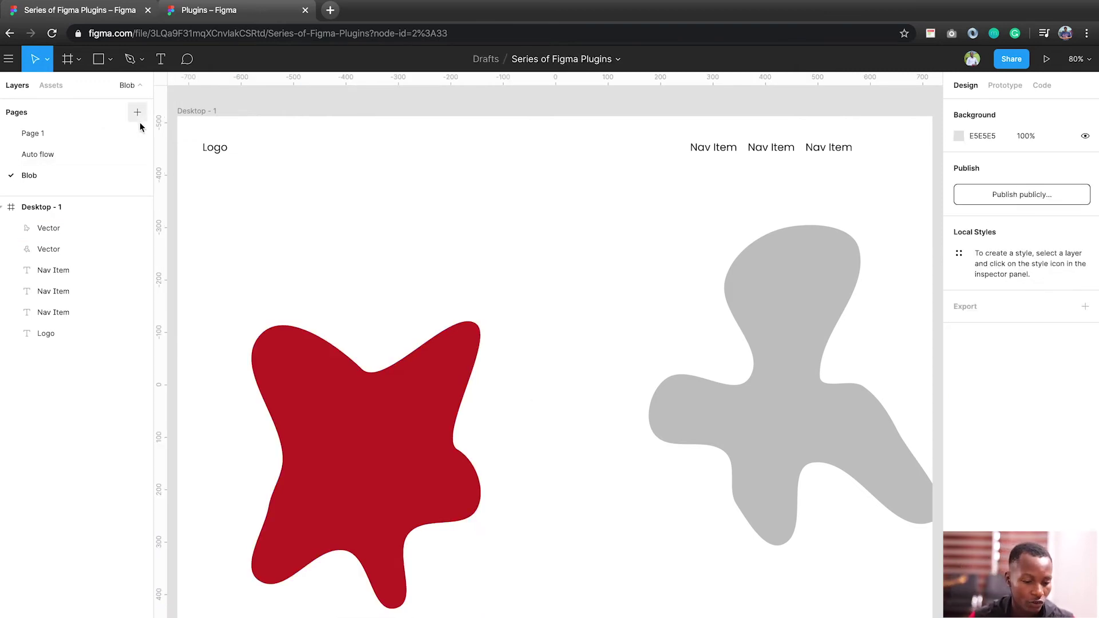
Add a new page named 'Brand fetch', fixing the 'fetgch' typo
click(26, 135)
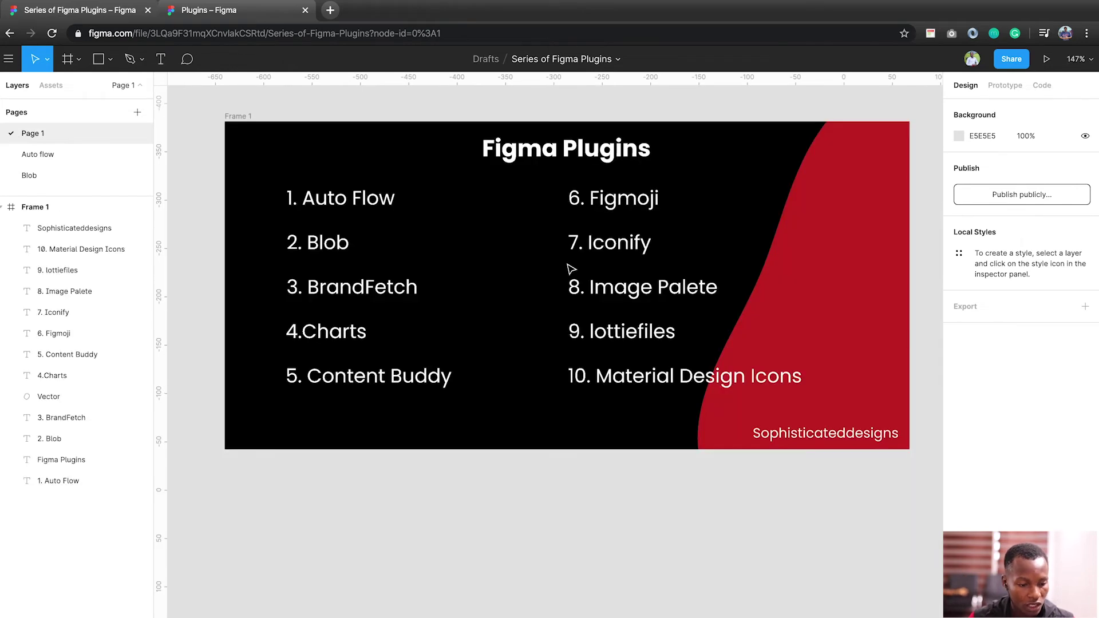
click(345, 293)
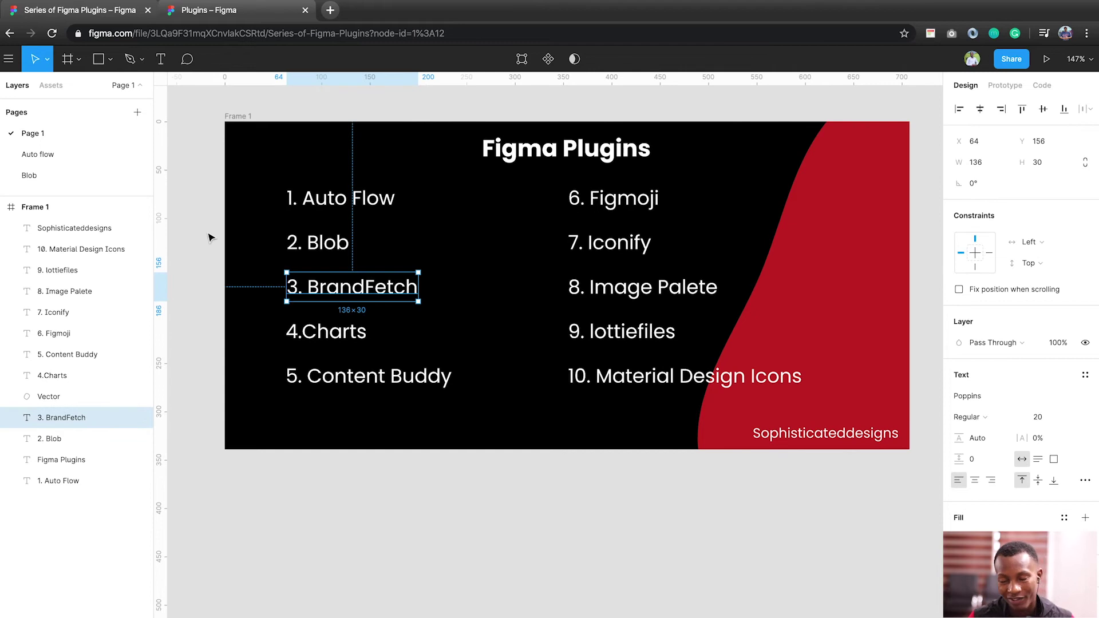
click(137, 112)
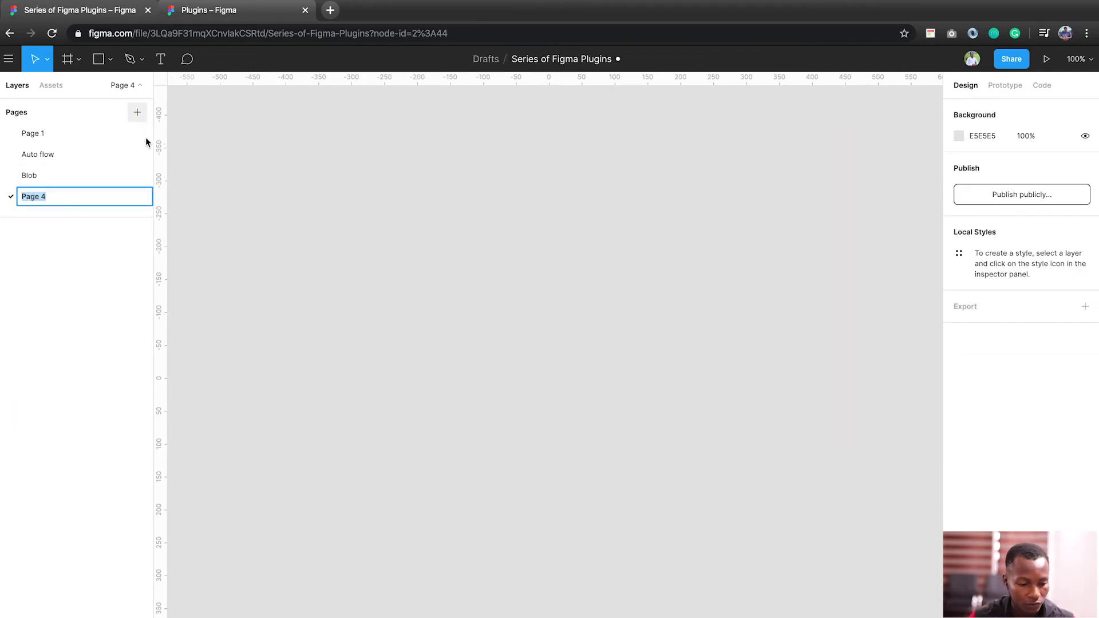
text(Brand fe)
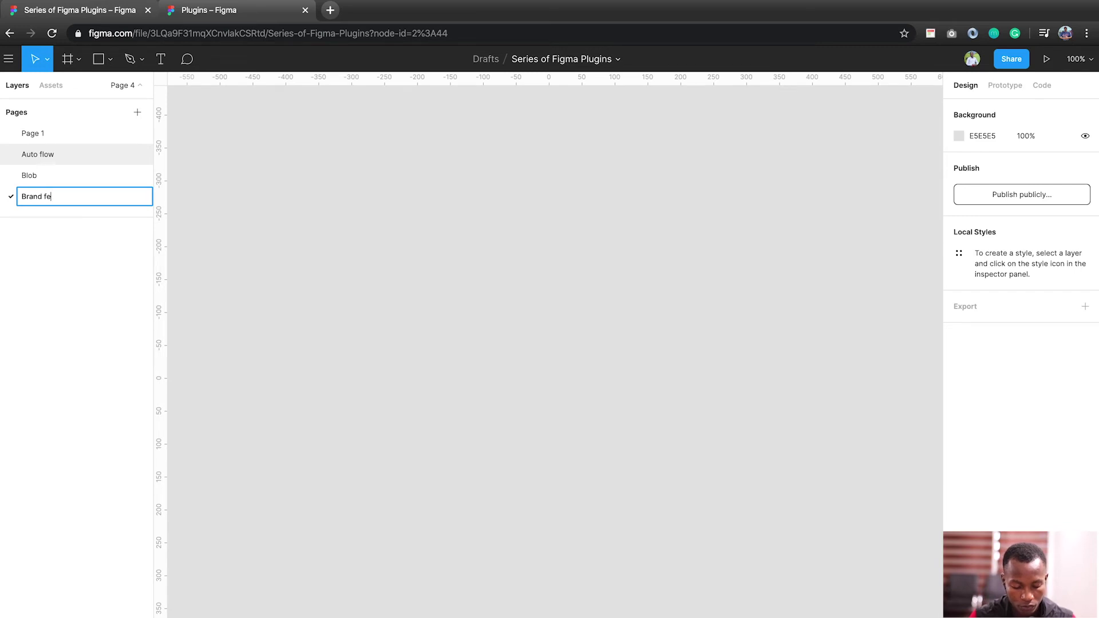
text(tgch)
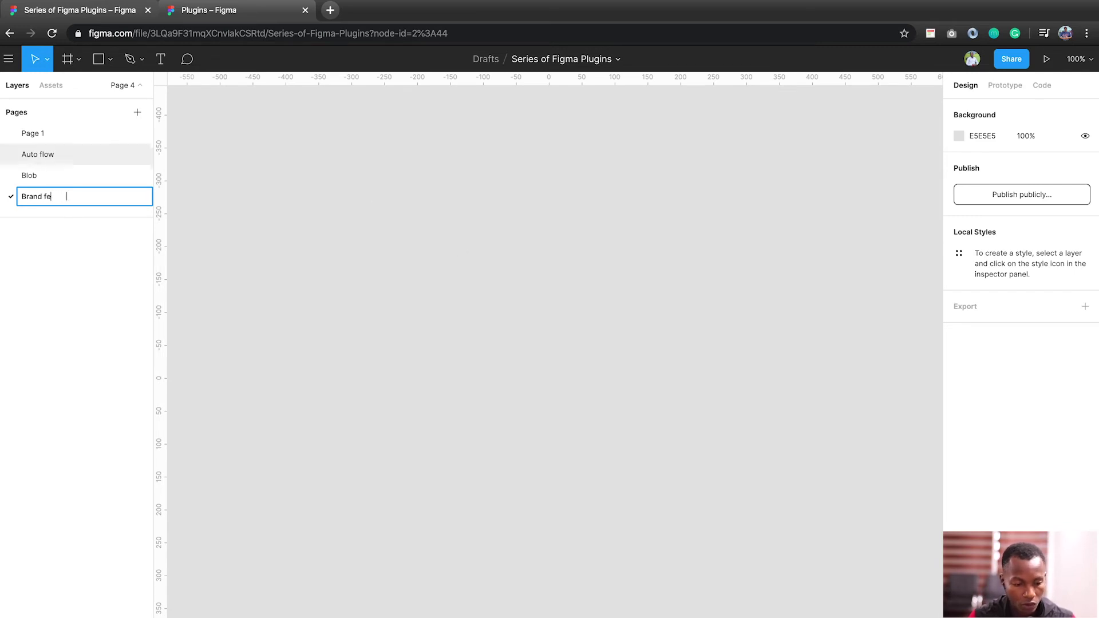
key(Left)
key(Left)
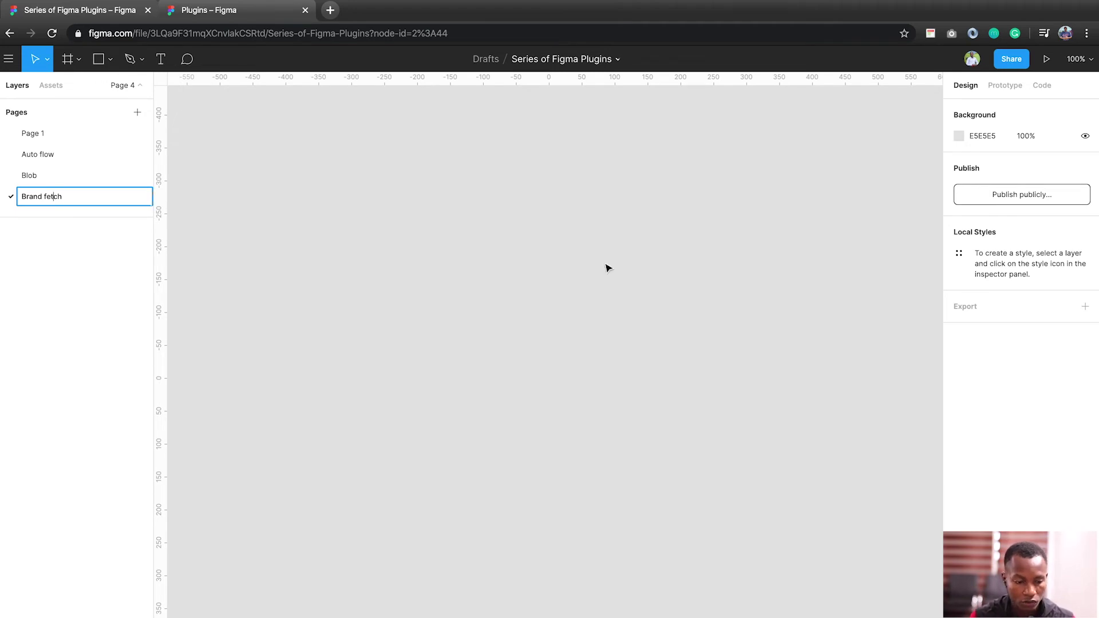
key(Return)
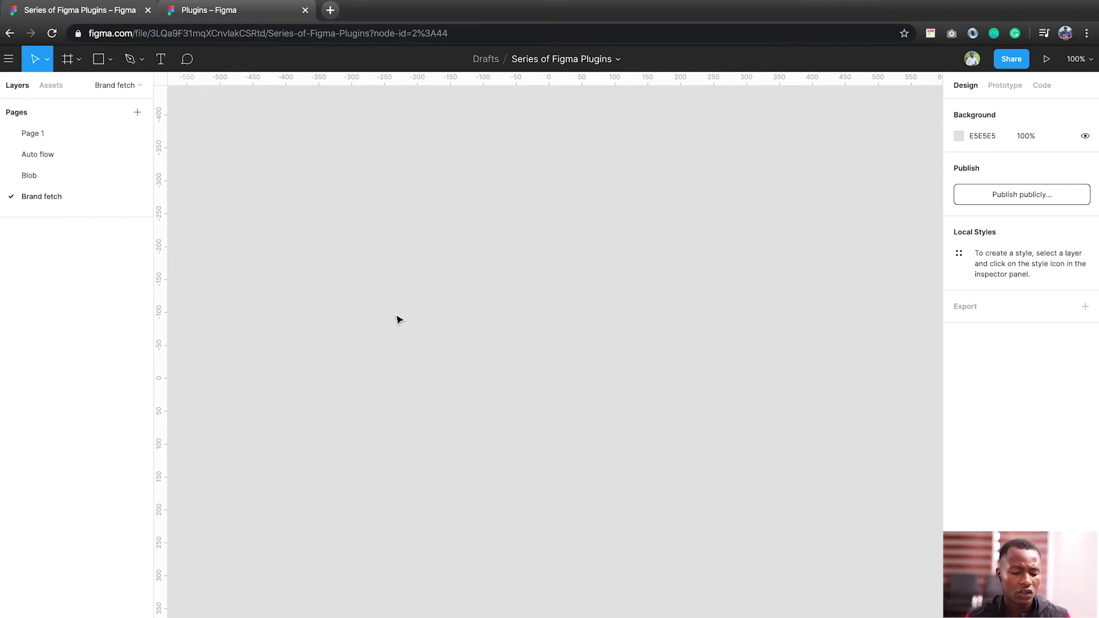
Launch the Brandfetch plugin and search for 'bbc', bringing up the Set token prompt
right_click(398, 316)
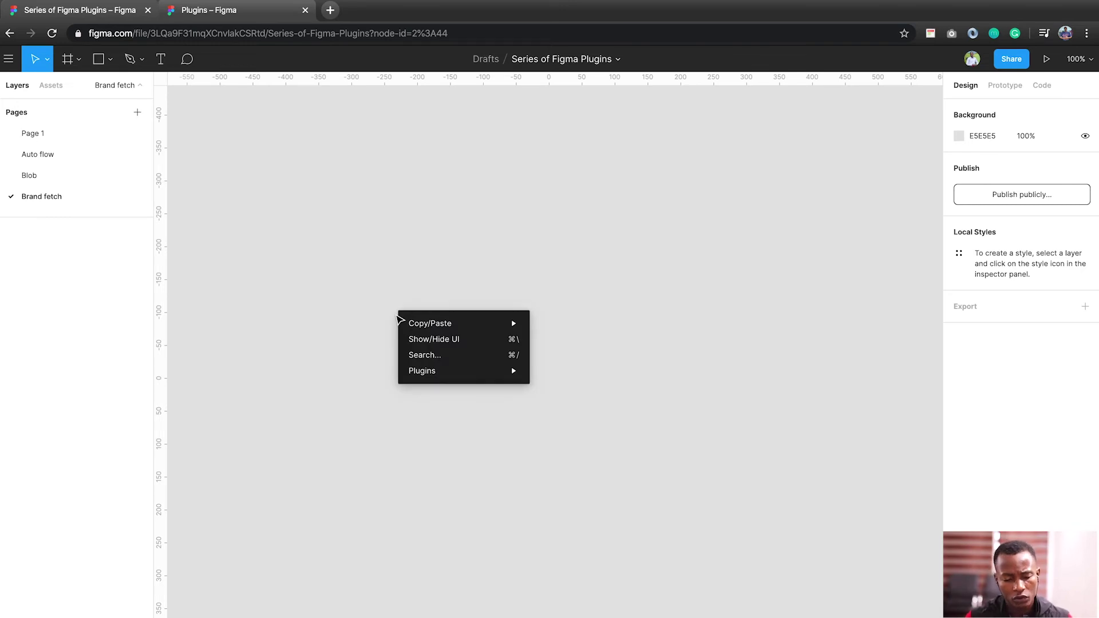
mouse_move(480, 371)
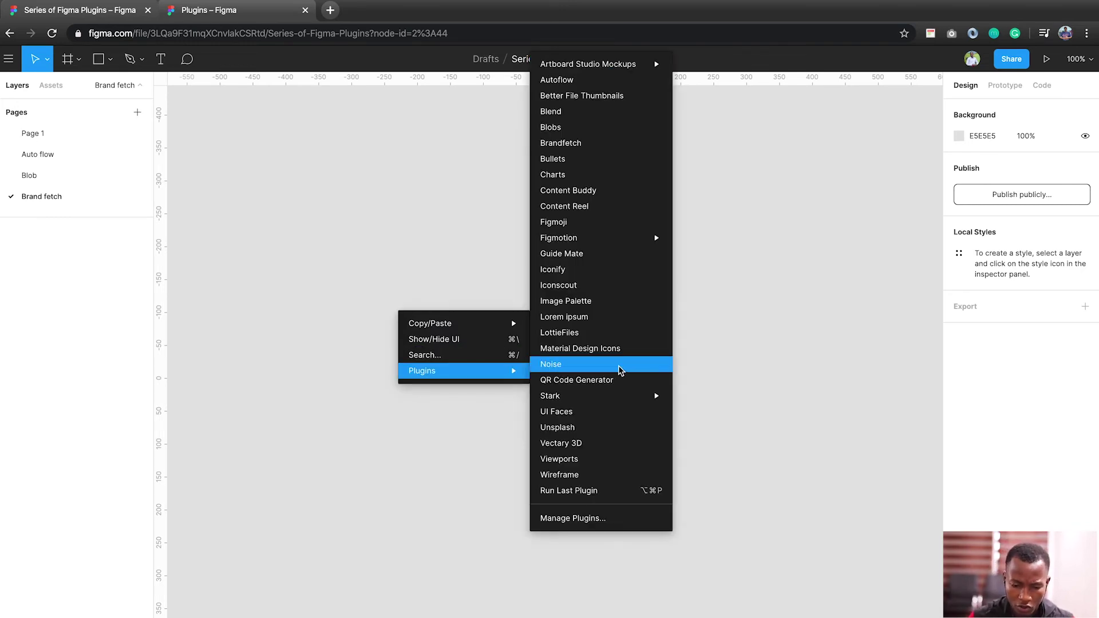
click(611, 144)
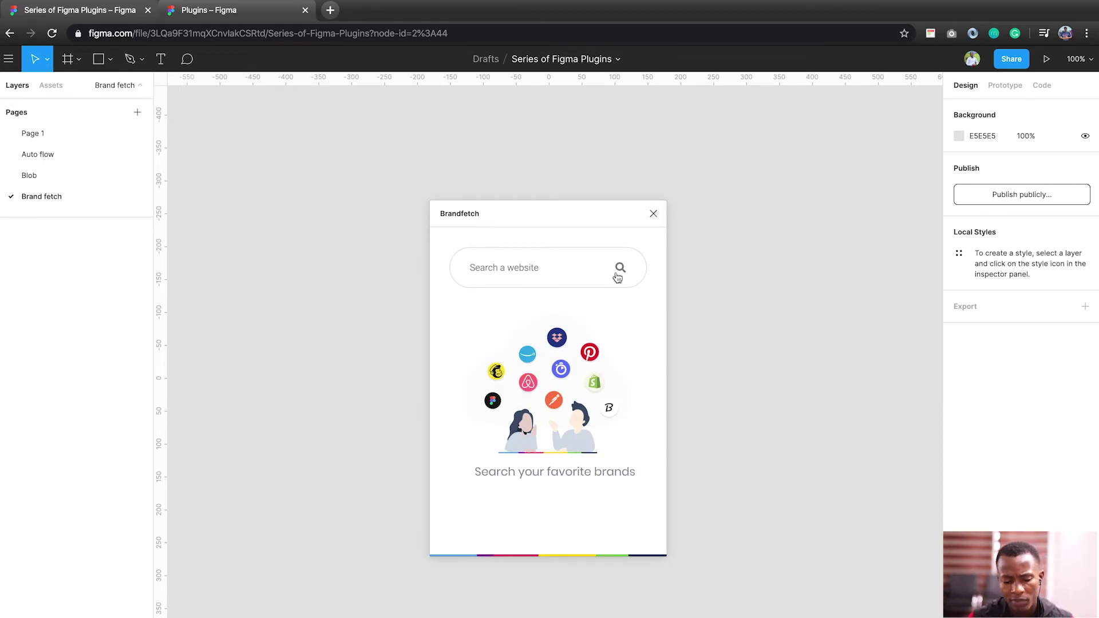
click(524, 267)
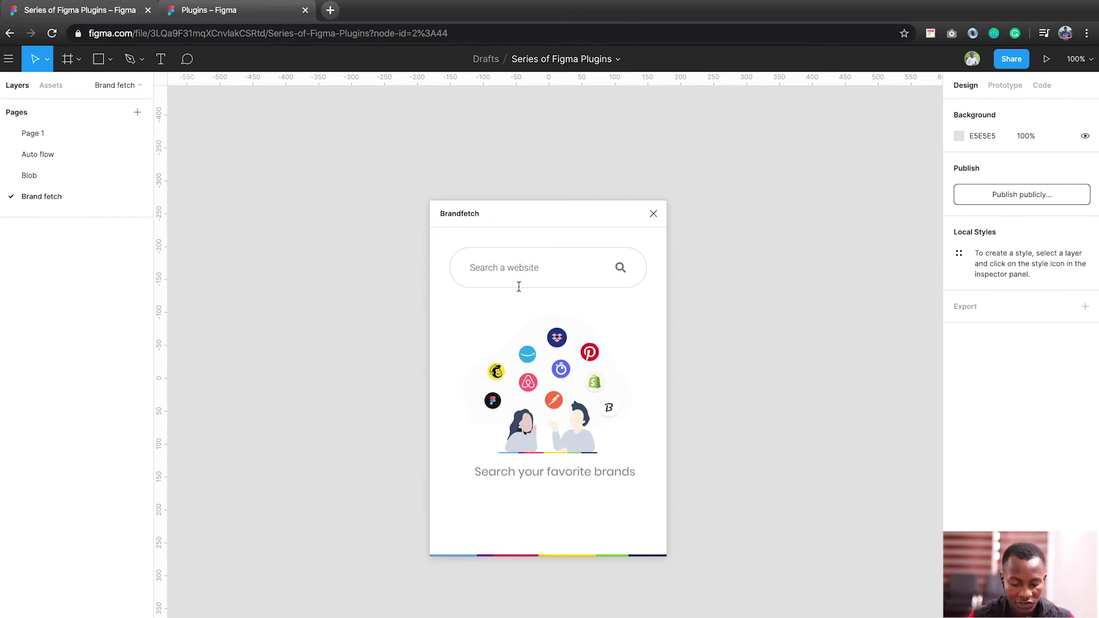
text(b)
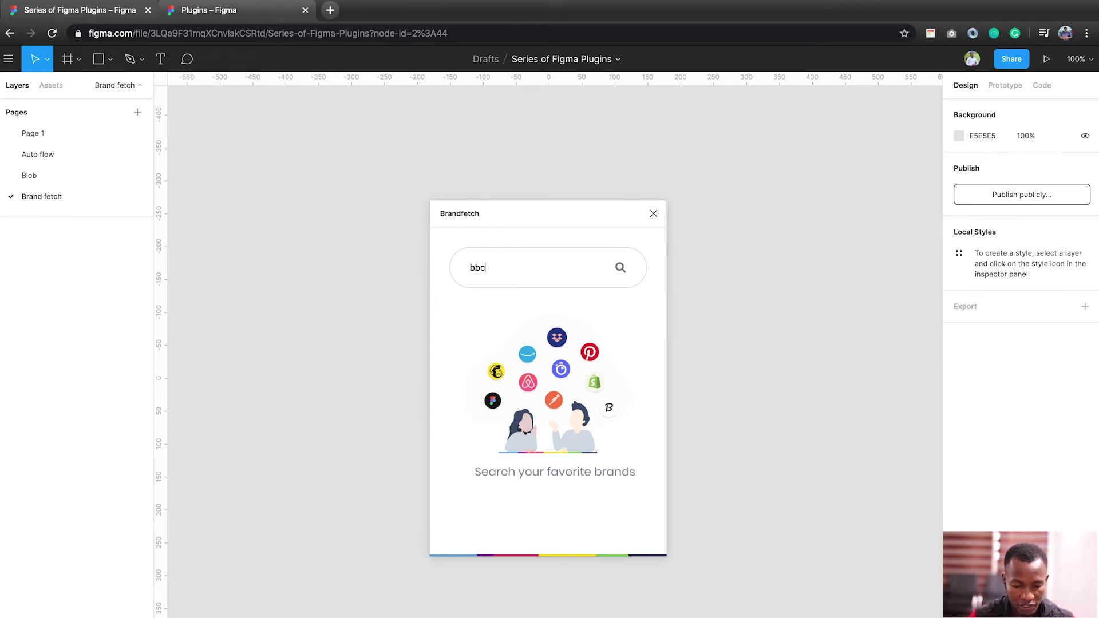
text(bc)
key(Return)
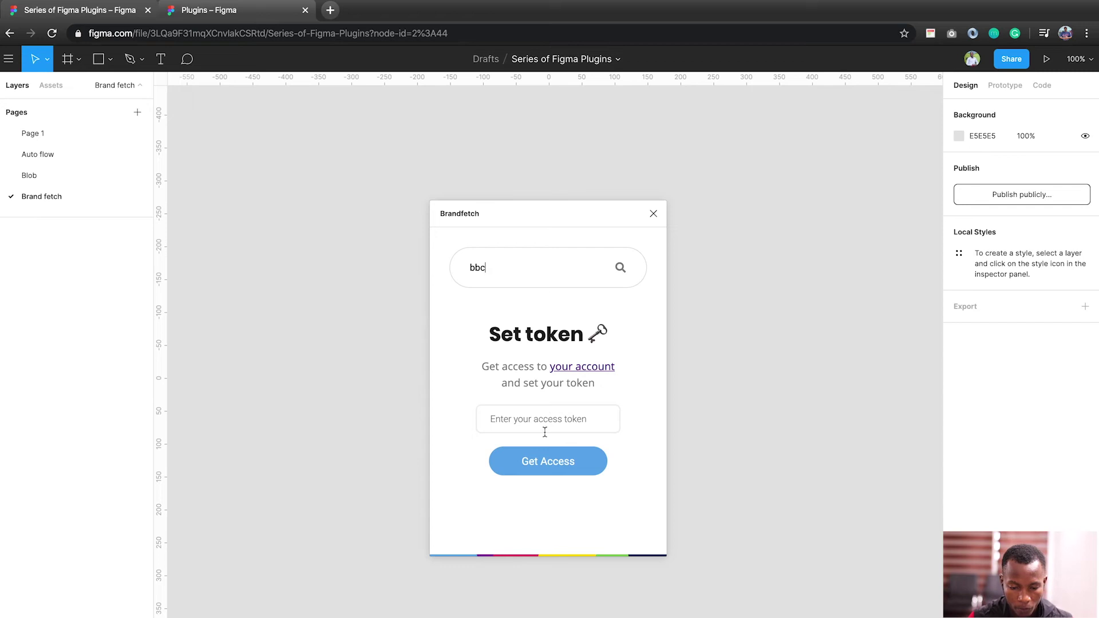
On the Brandfetch account page, autofill the saved e-mail address and request Get Access
click(574, 372)
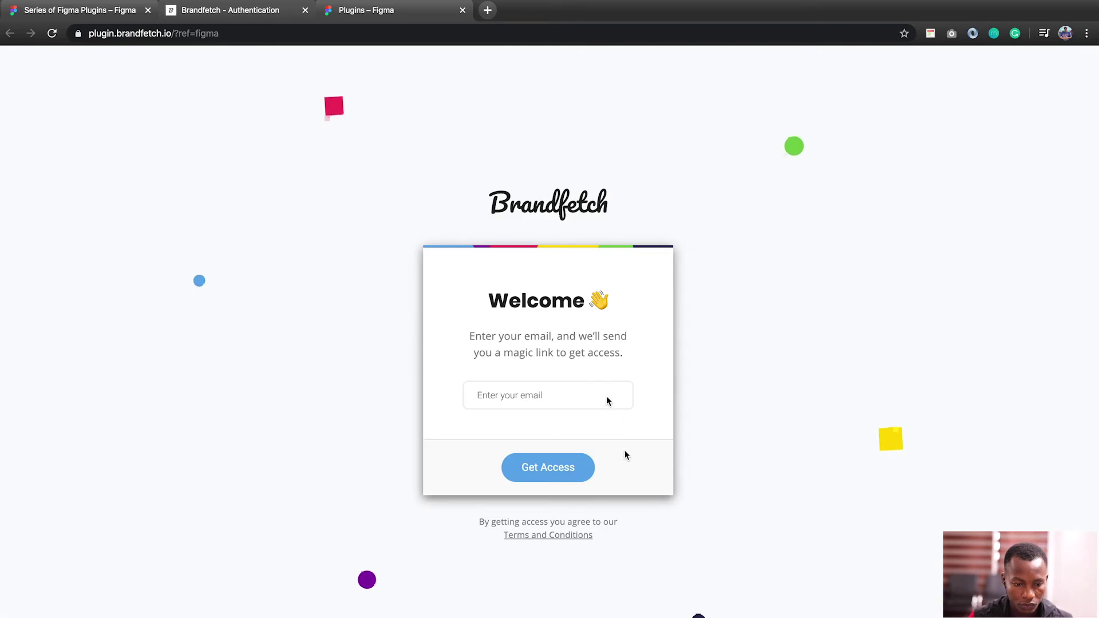
click(517, 395)
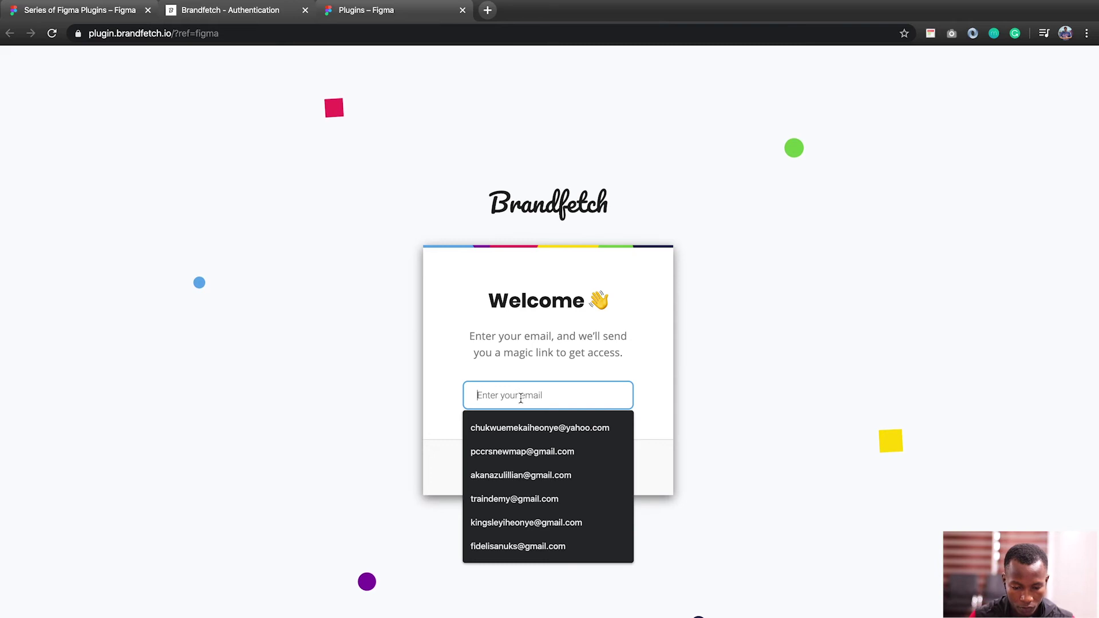
click(564, 523)
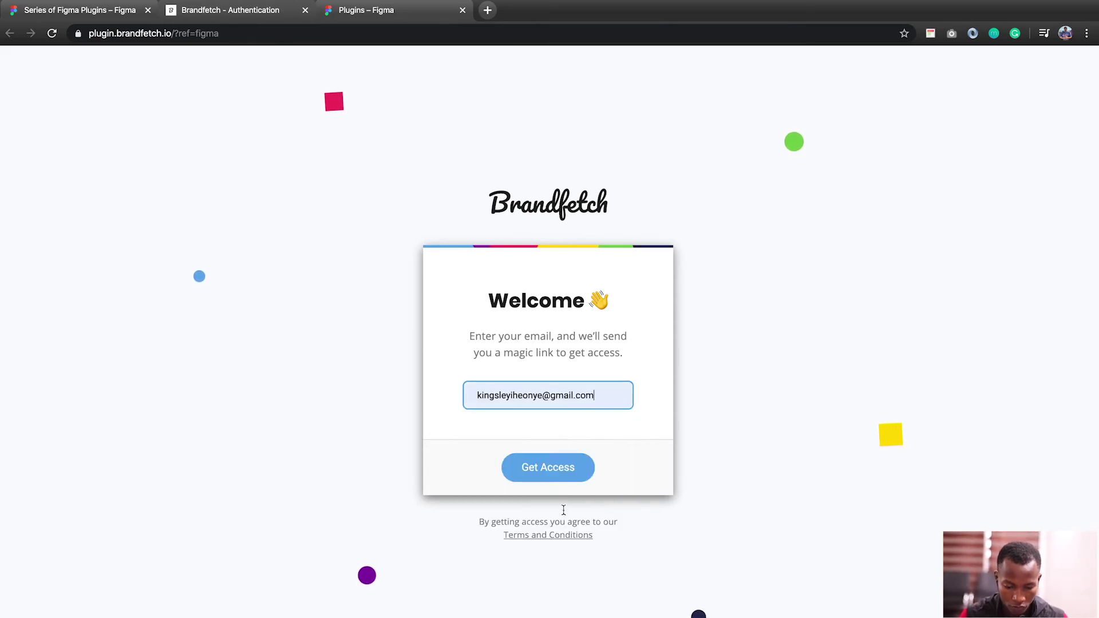
click(551, 475)
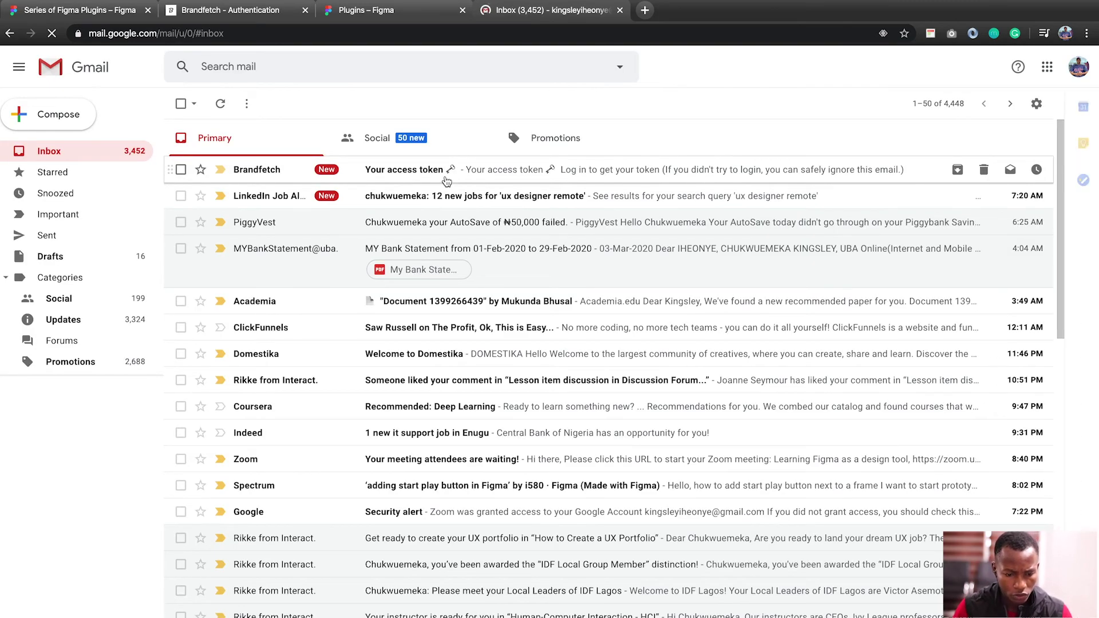
Open Brandfetch's 'Your access token' email and follow its login link
click(447, 180)
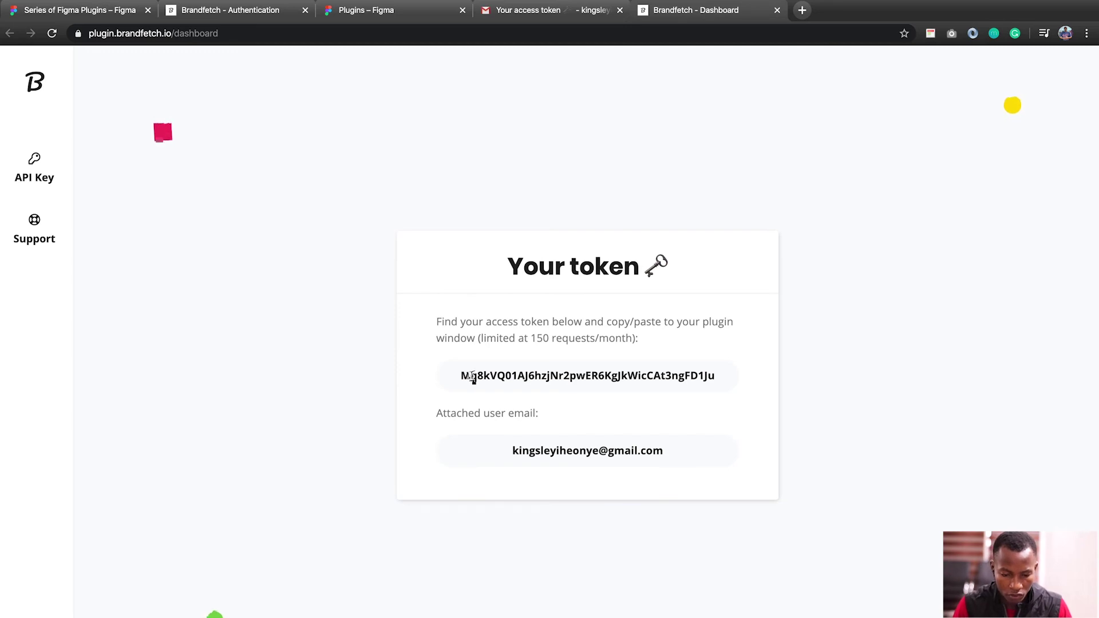
Select the full access token and go back to the 'Plugins – Figma' tab
drag(463, 376, 723, 387)
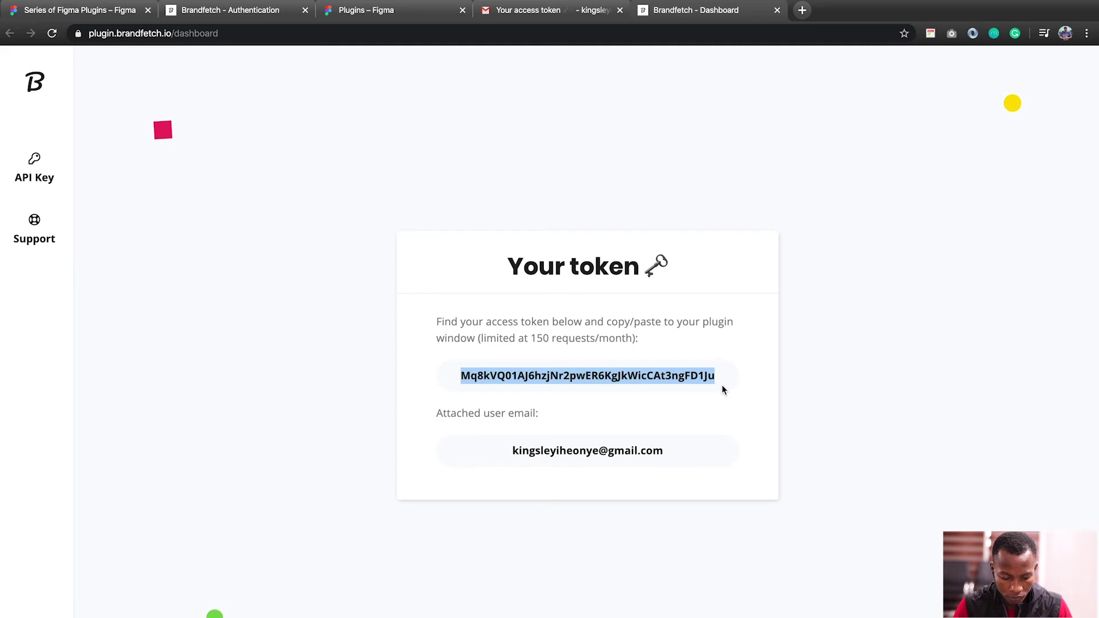
click(323, 14)
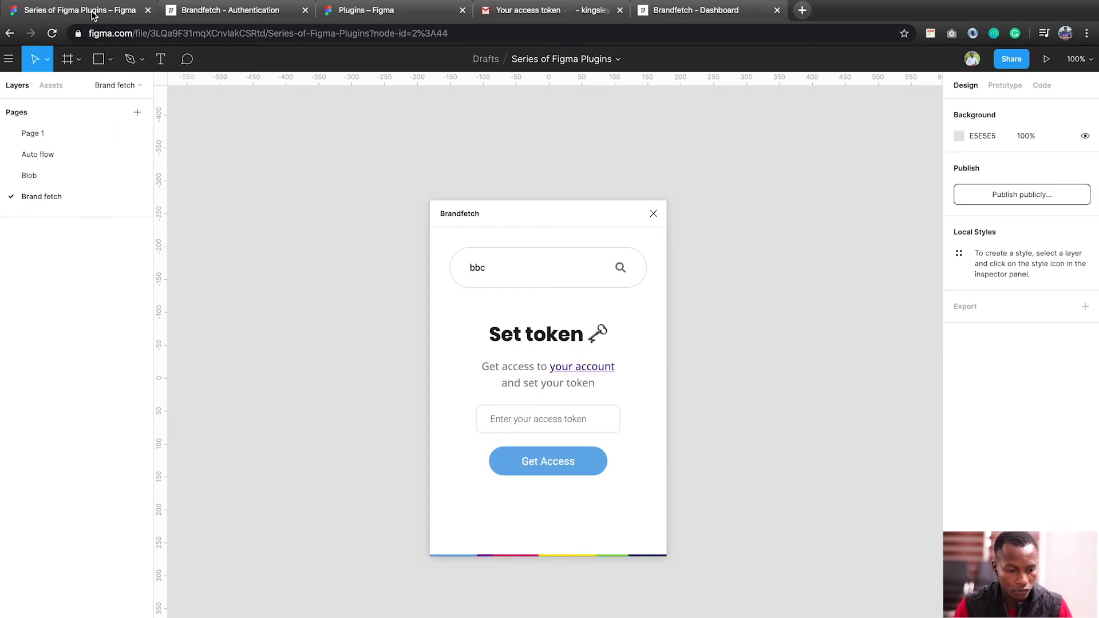
Paste the access token into the Brandfetch plugin and submit it to unlock access
click(98, 10)
click(538, 426)
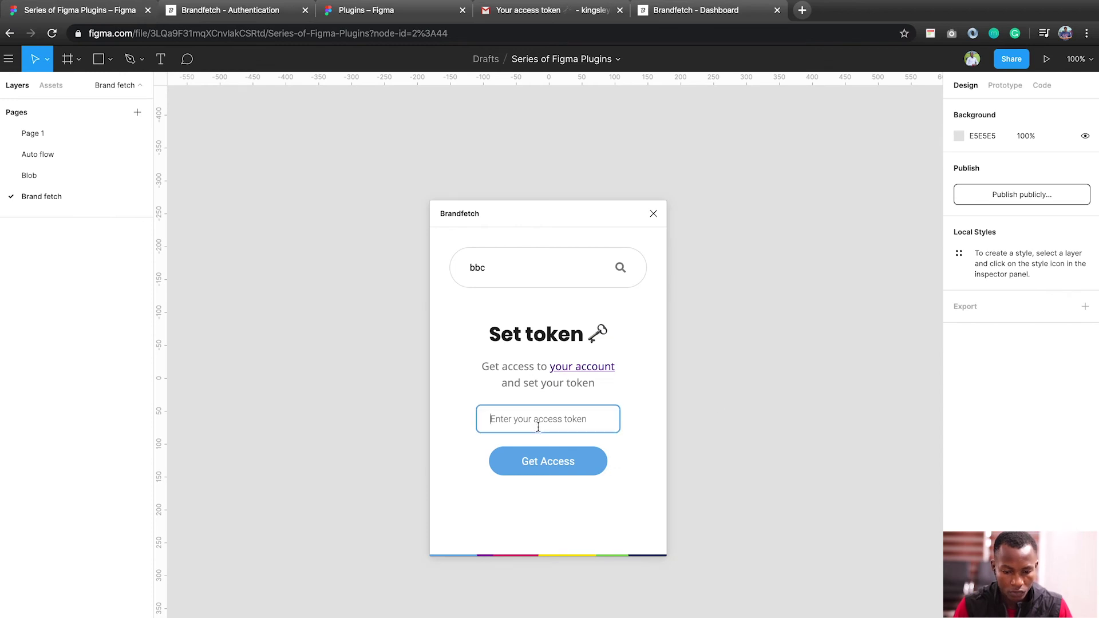
key(ctrl+v)
click(551, 461)
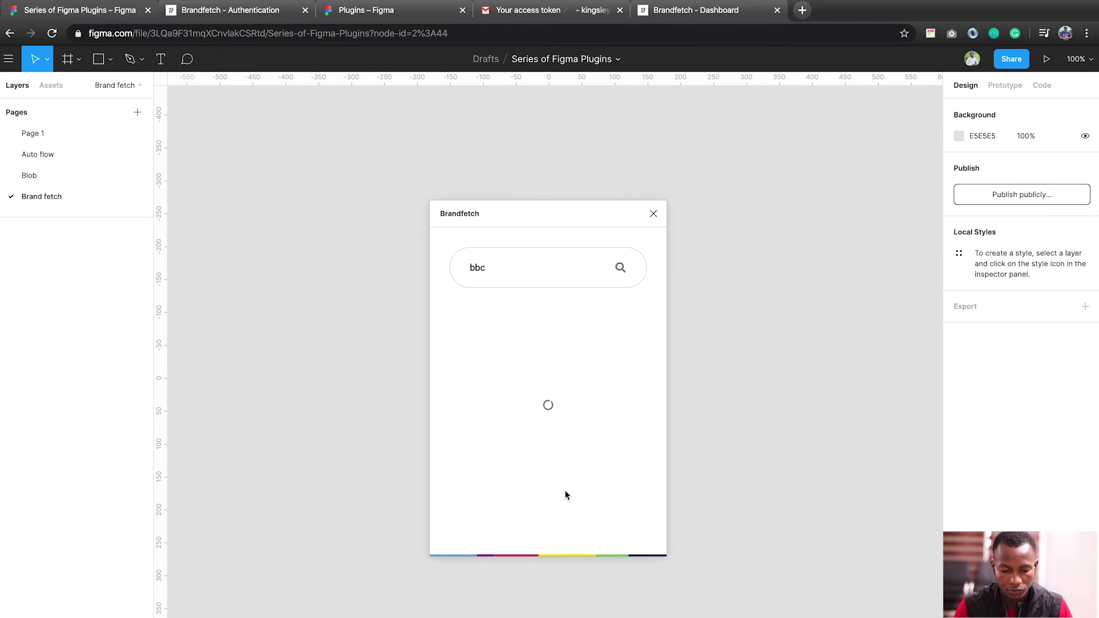
Search 'bbc' again and pick bbc.com to show its logo, colours and font
click(552, 283)
key(Return)
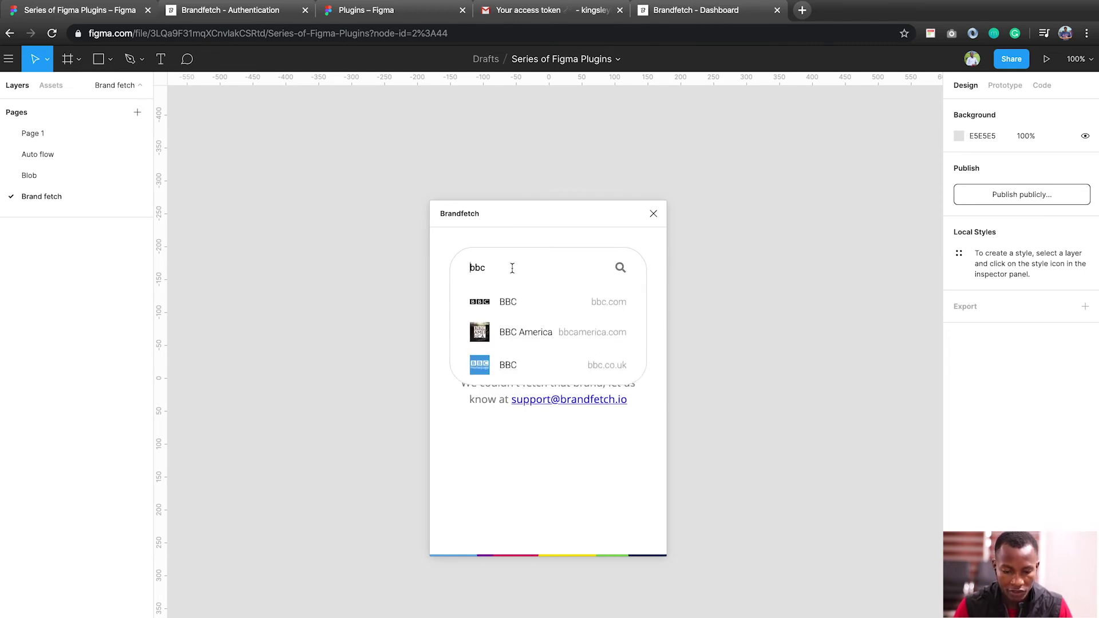
click(532, 313)
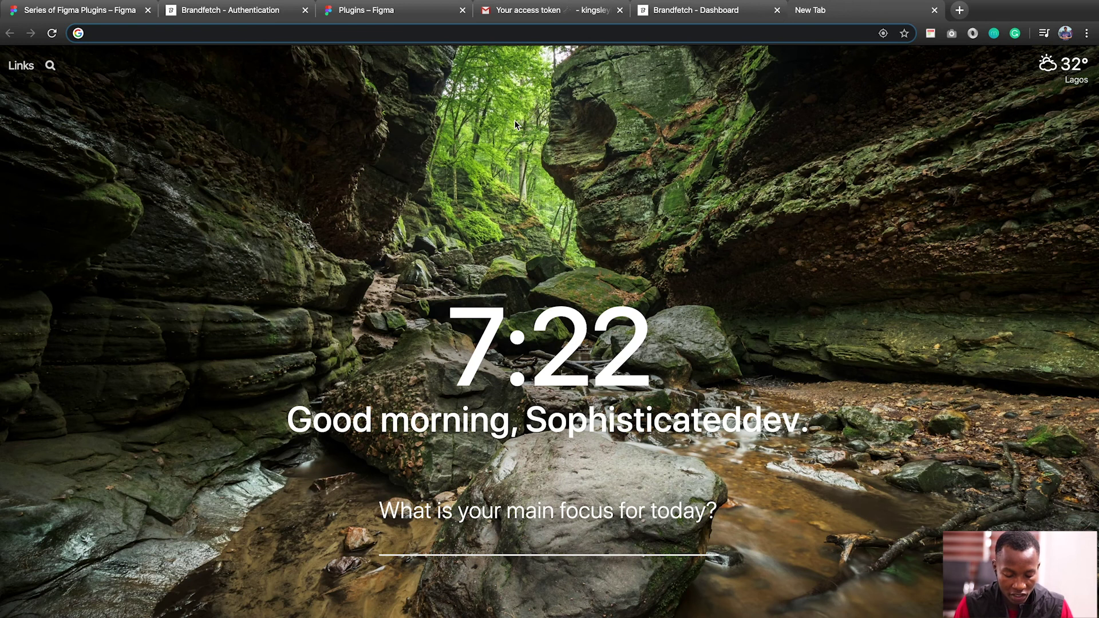
Load hotels.ng in a new Chrome tab, copy its URL, and go back to the Figma tab
text(hote)
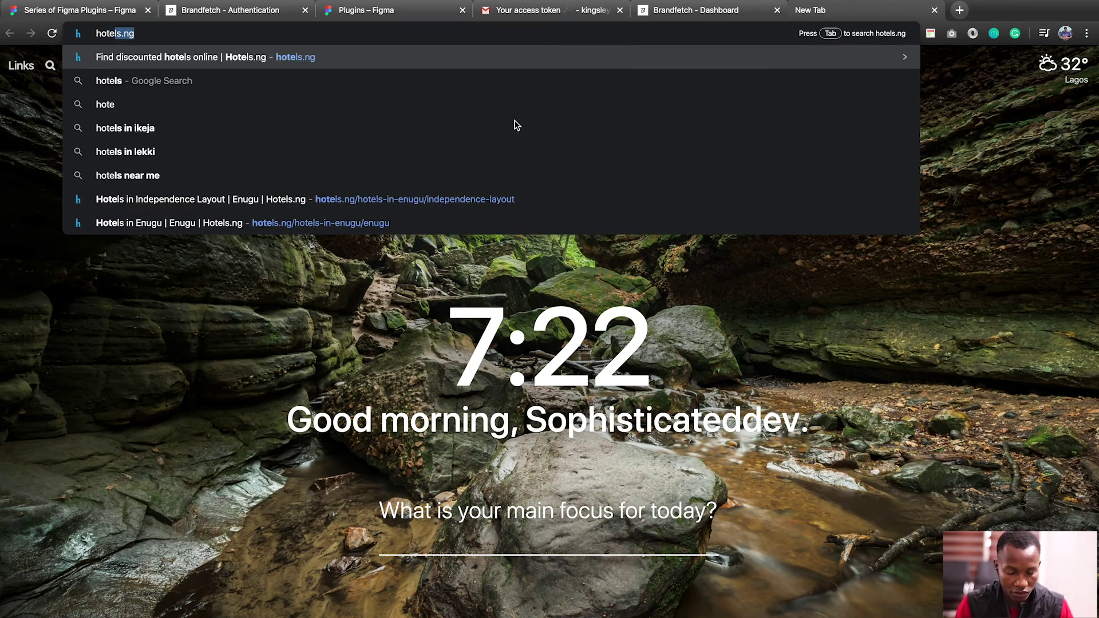
key(Return)
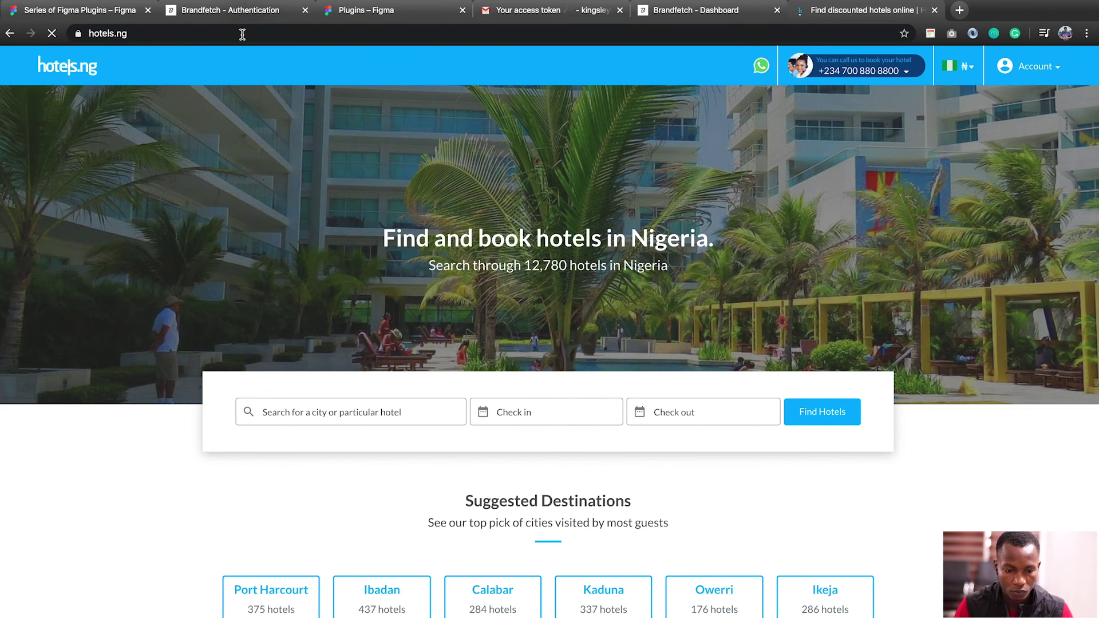
click(242, 35)
key(ctrl+c)
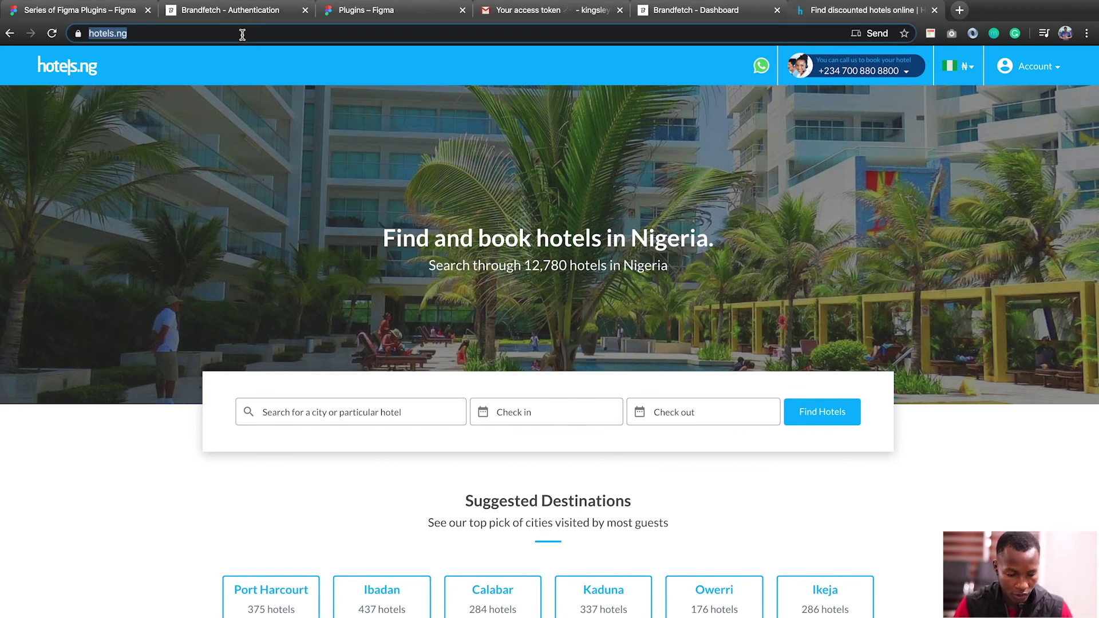
click(106, 15)
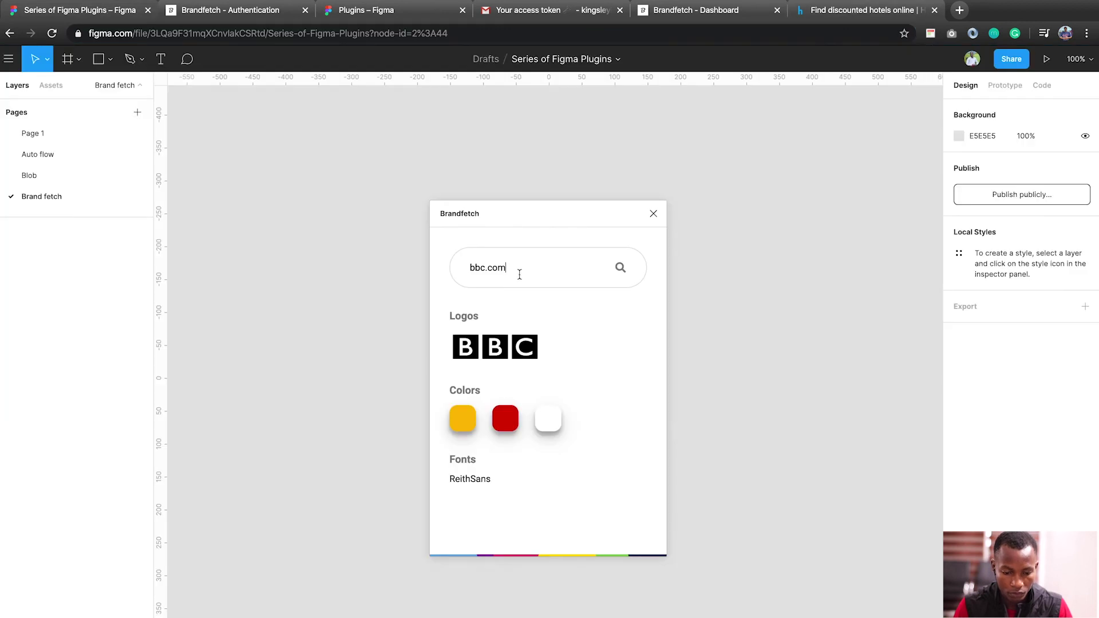
triple_click(519, 275)
key(ctrl+v)
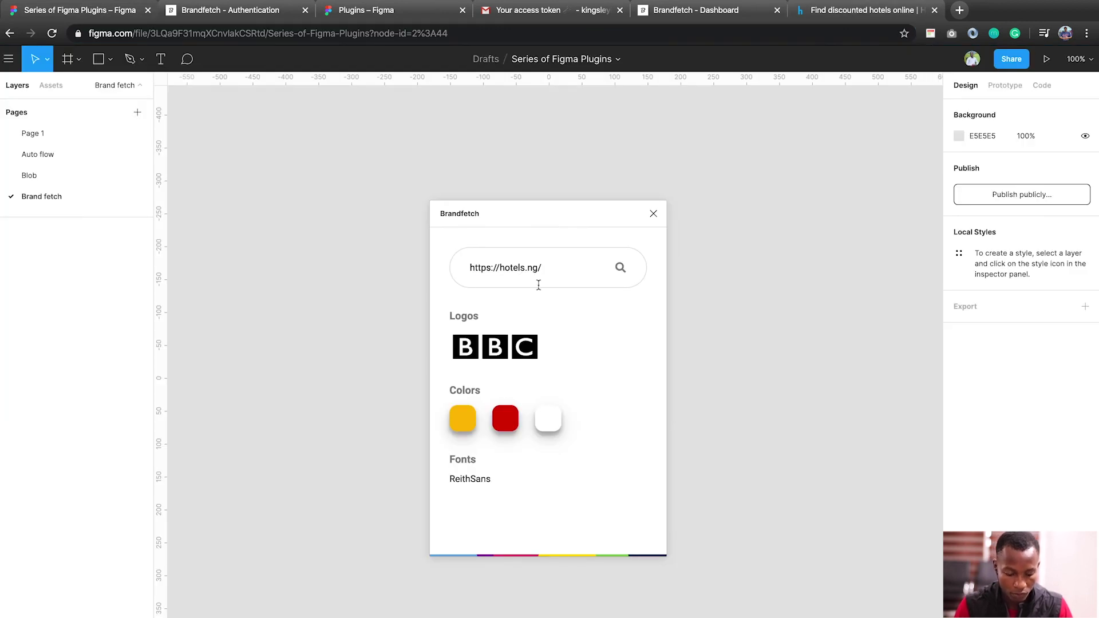
click(620, 268)
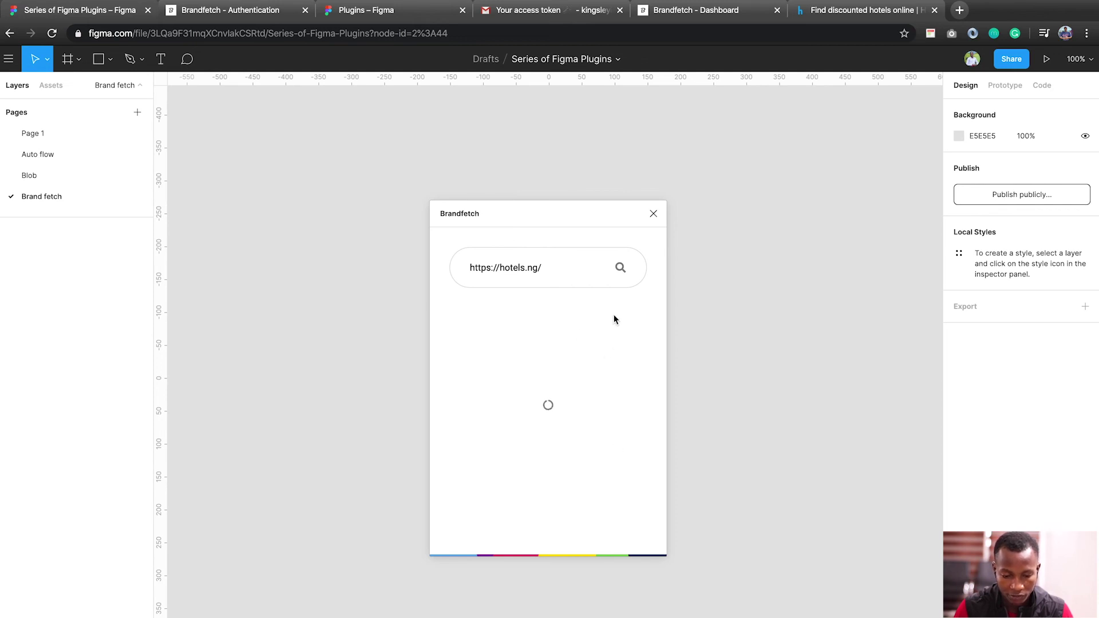
drag(525, 221, 658, 198)
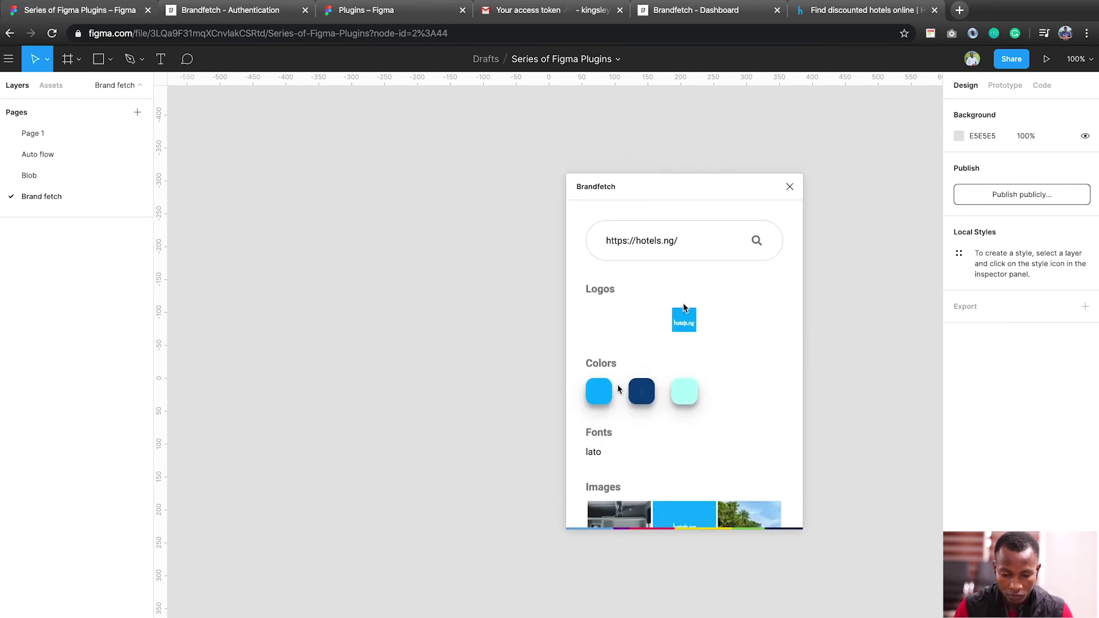
scroll(640, 480, down, 3)
scroll(671, 479, down, 1)
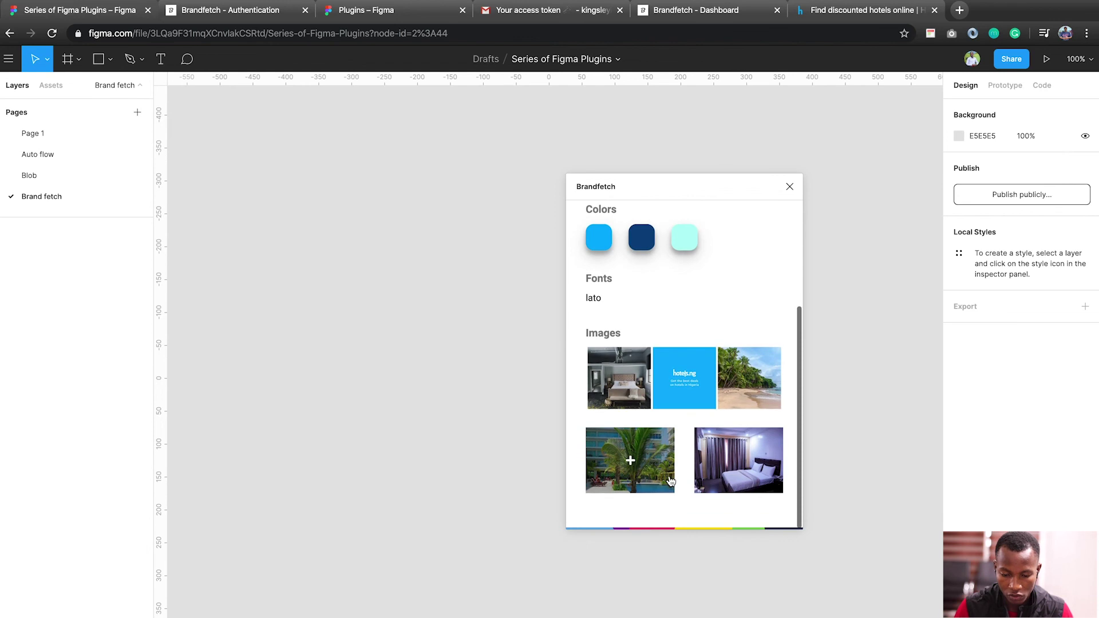
scroll(671, 481, up, 3)
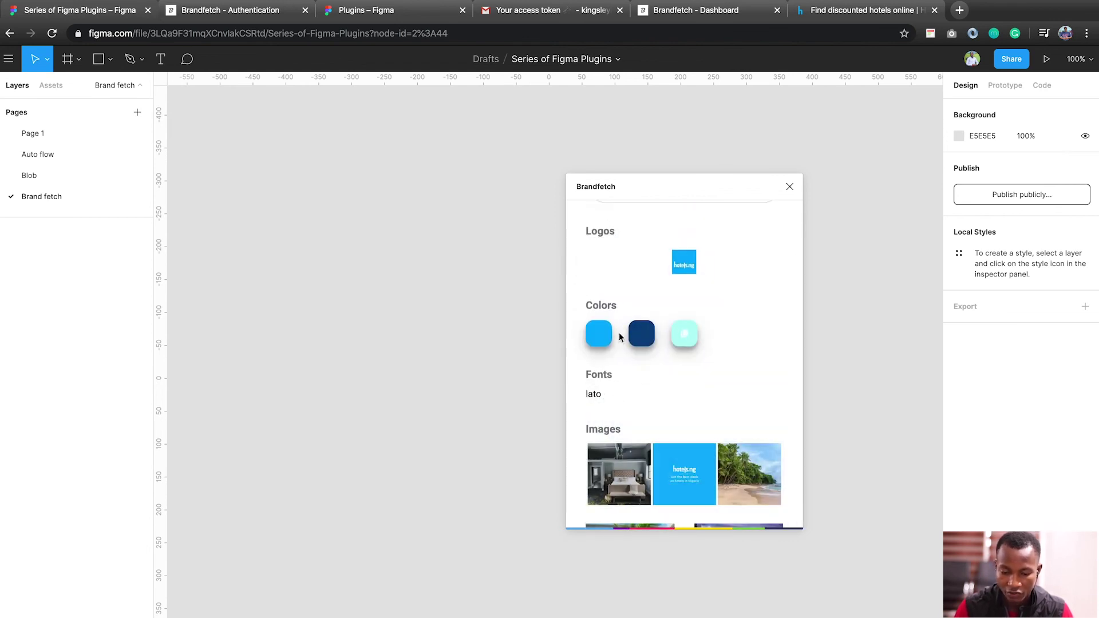
Insert the hotels.ng logo, move it up and left, and undo a trial blue fill
click(687, 267)
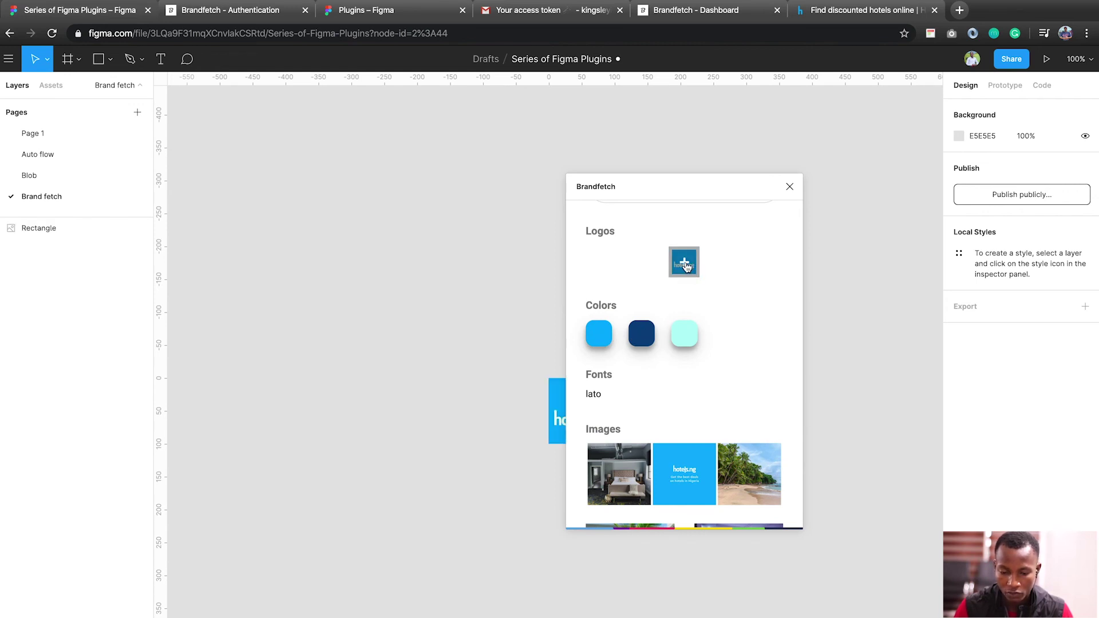
drag(666, 185, 791, 176)
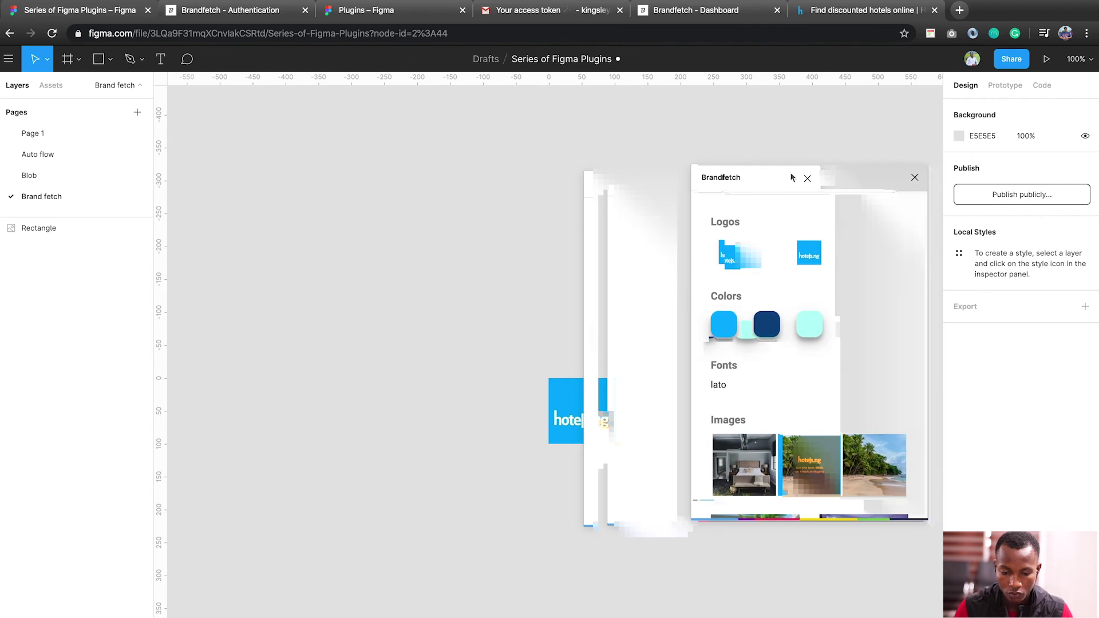
drag(576, 423, 389, 337)
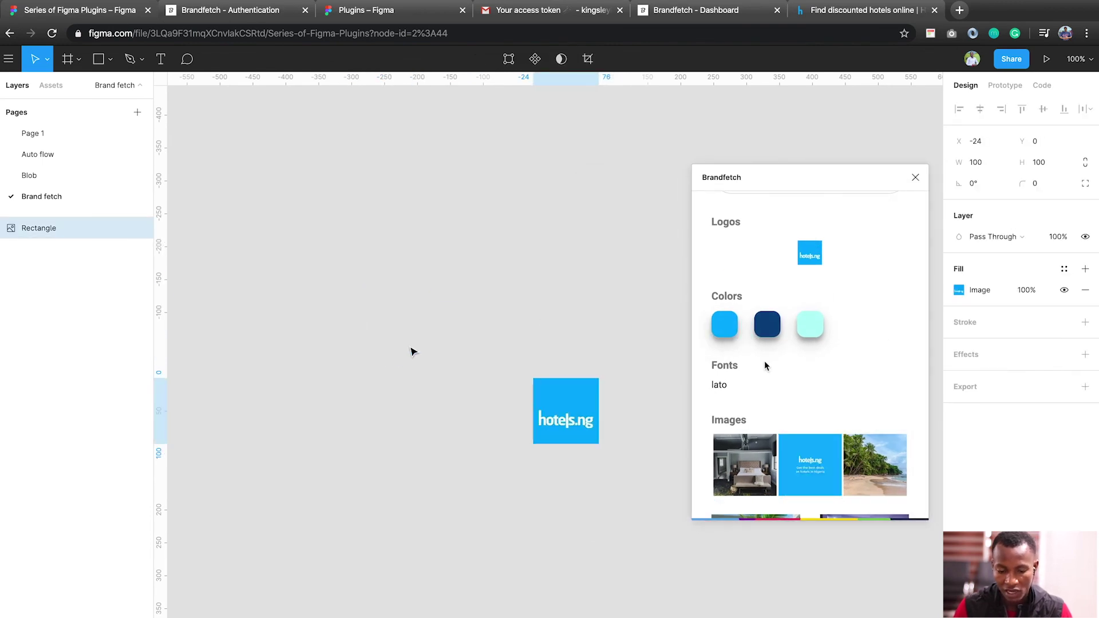
click(726, 325)
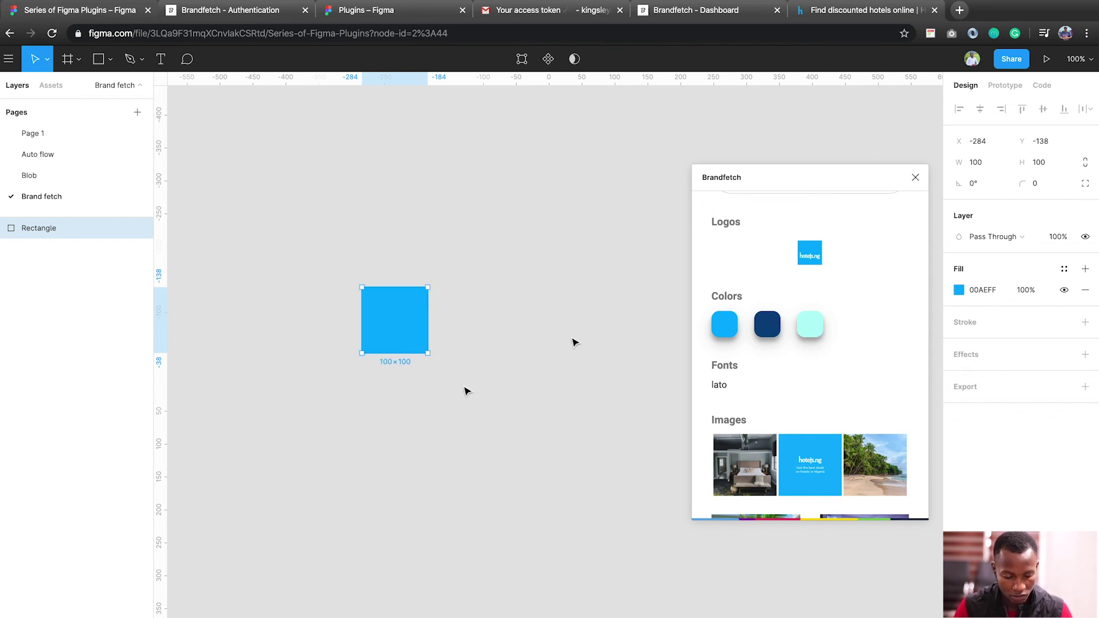
click(417, 410)
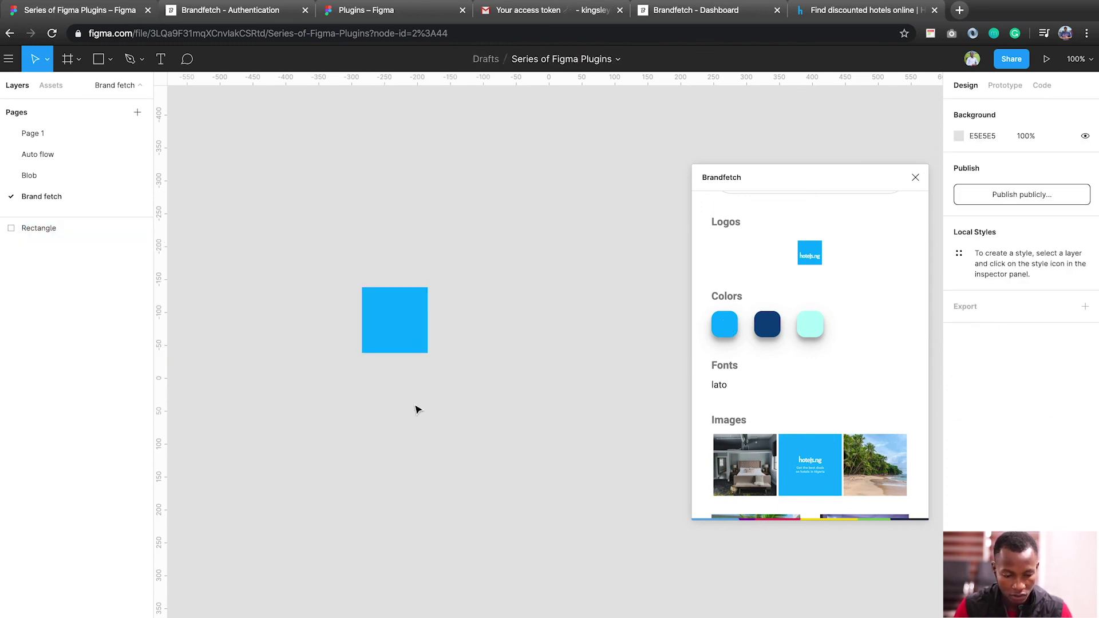
key(ctrl+z)
click(484, 405)
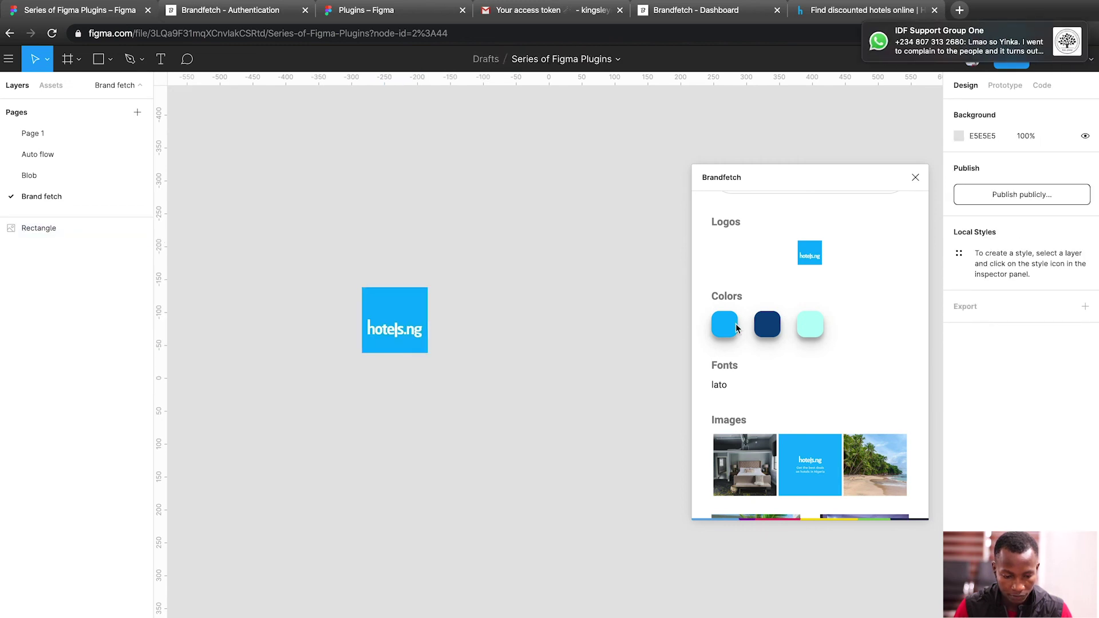
Paste the #00aeff colour as a text label beneath the logo, then copy the dark-blue code
mouse_move(793, 269)
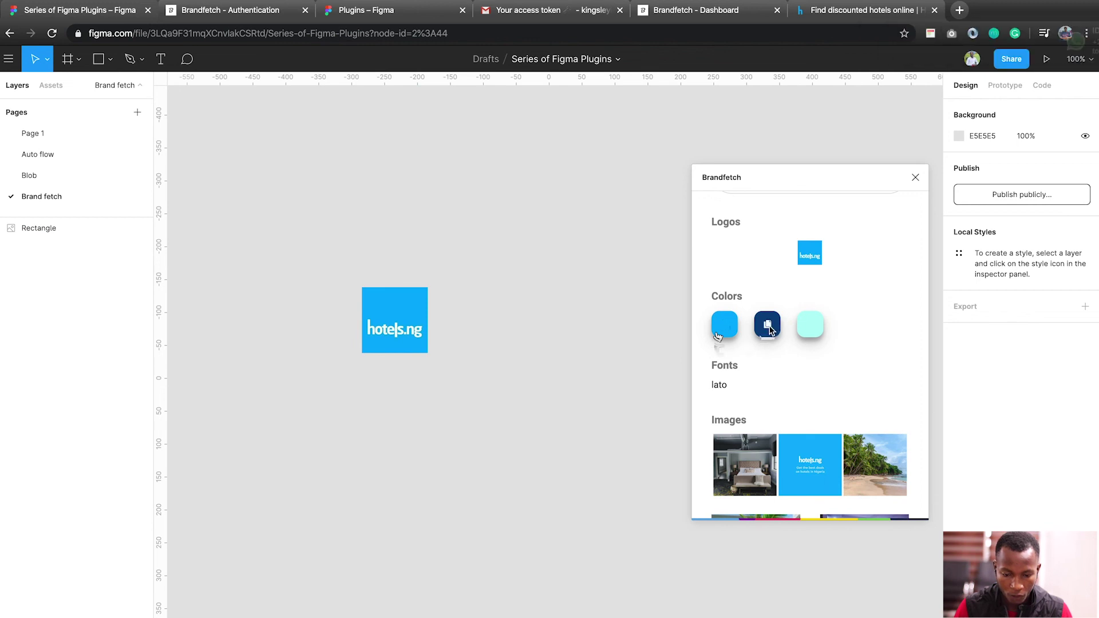
mouse_move(725, 326)
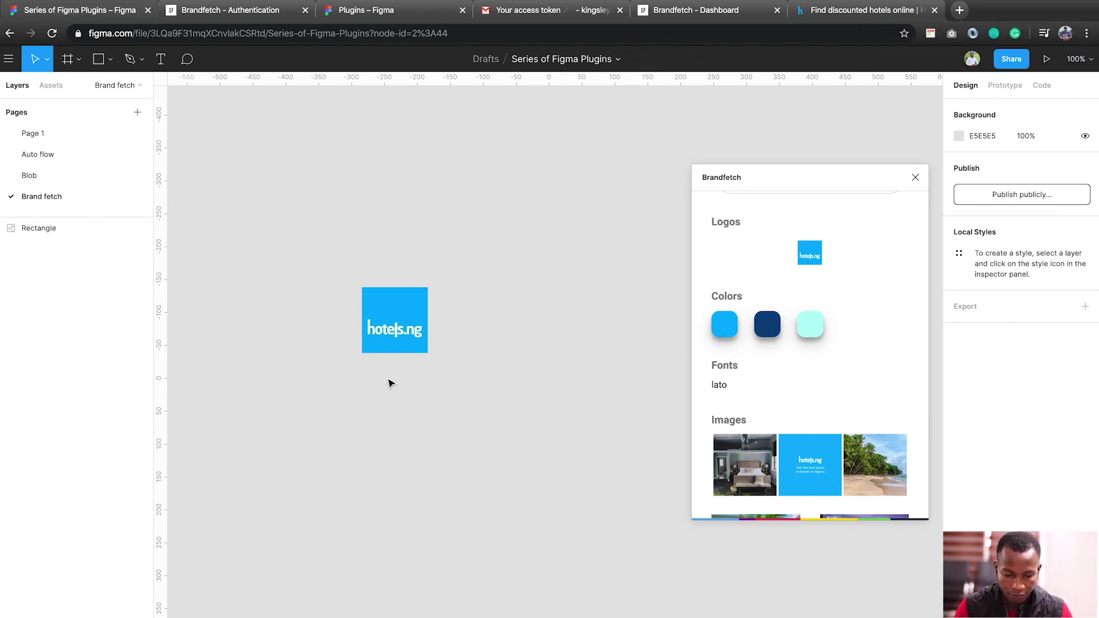
text(#00aeff)
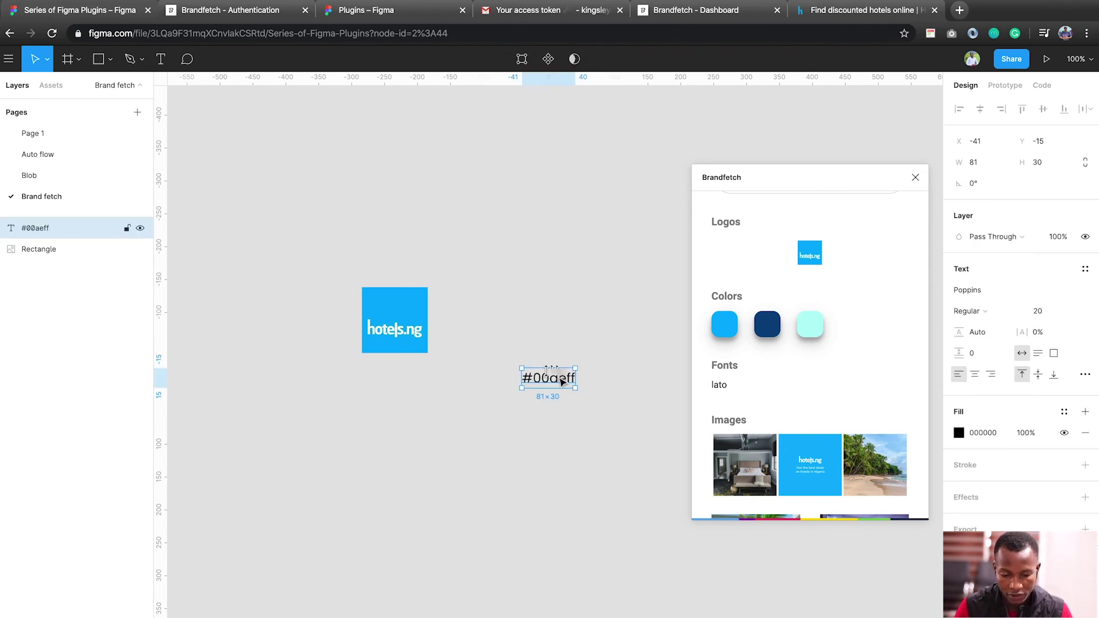
drag(528, 381, 435, 394)
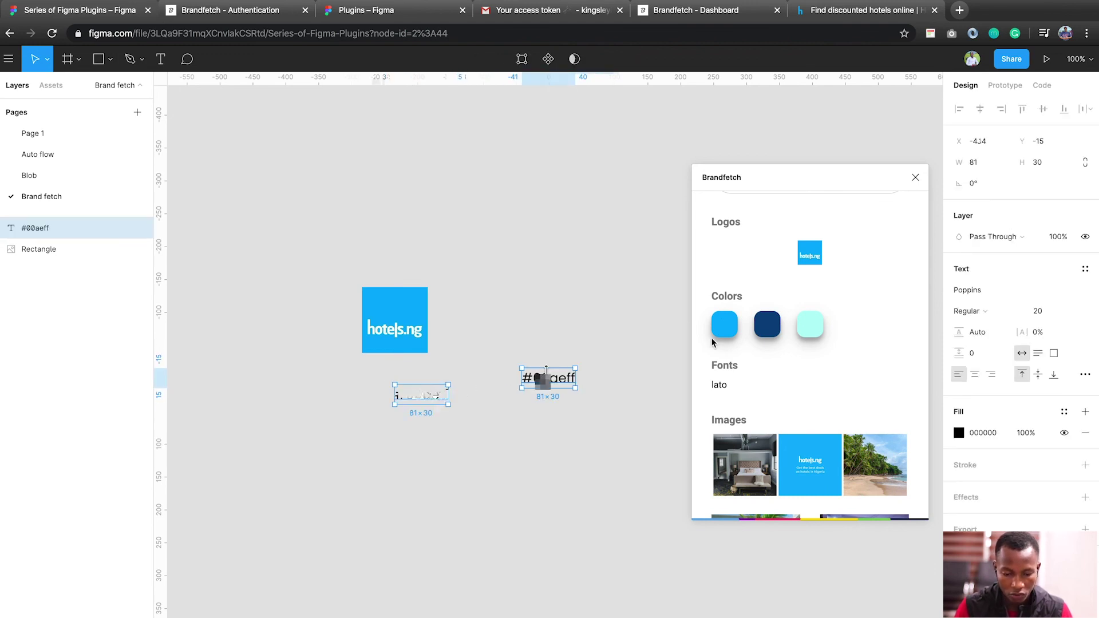
click(768, 324)
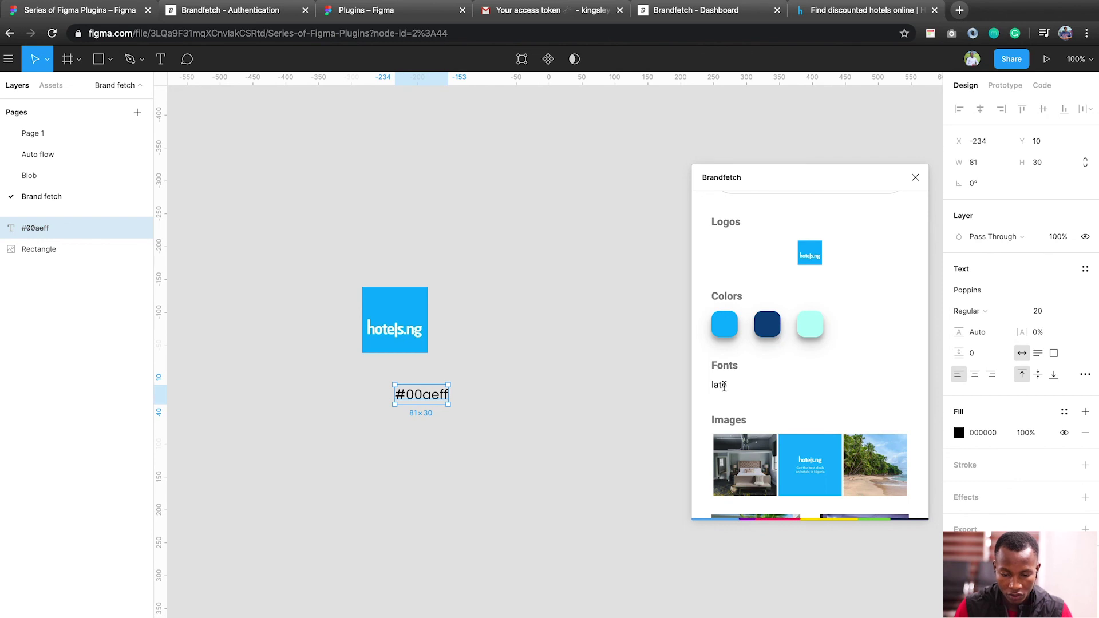
scroll(718, 399, down, 2)
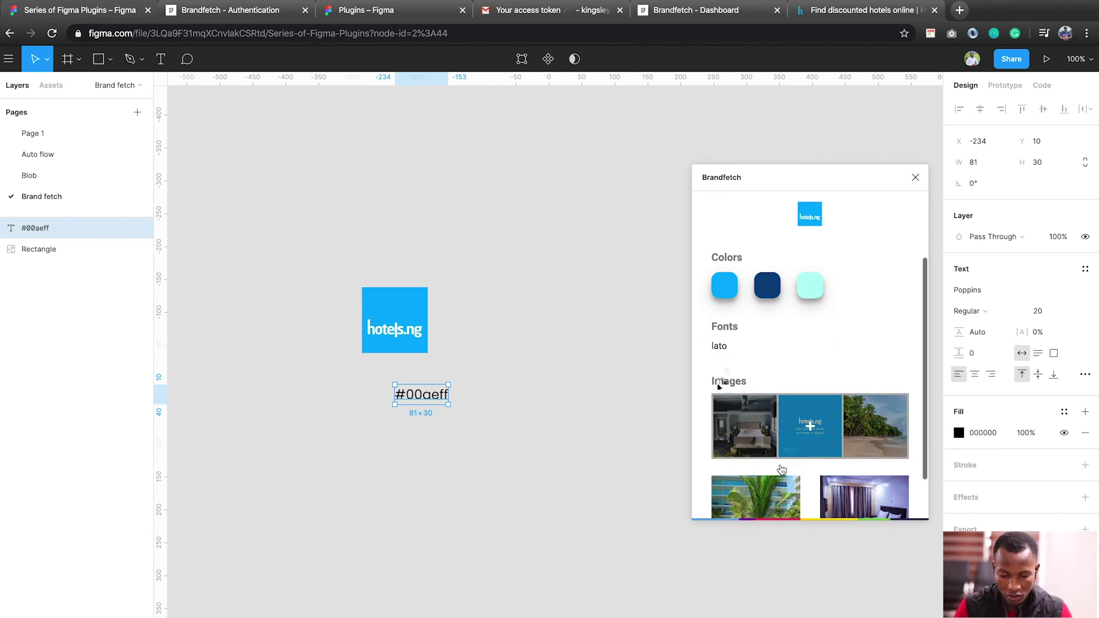
scroll(782, 471, up, 3)
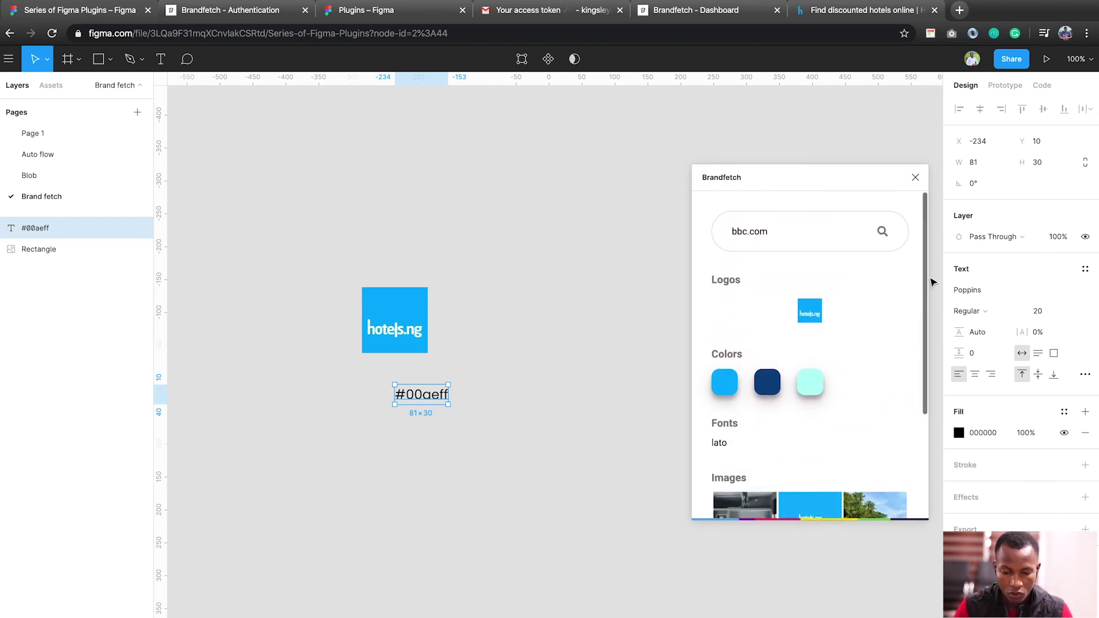